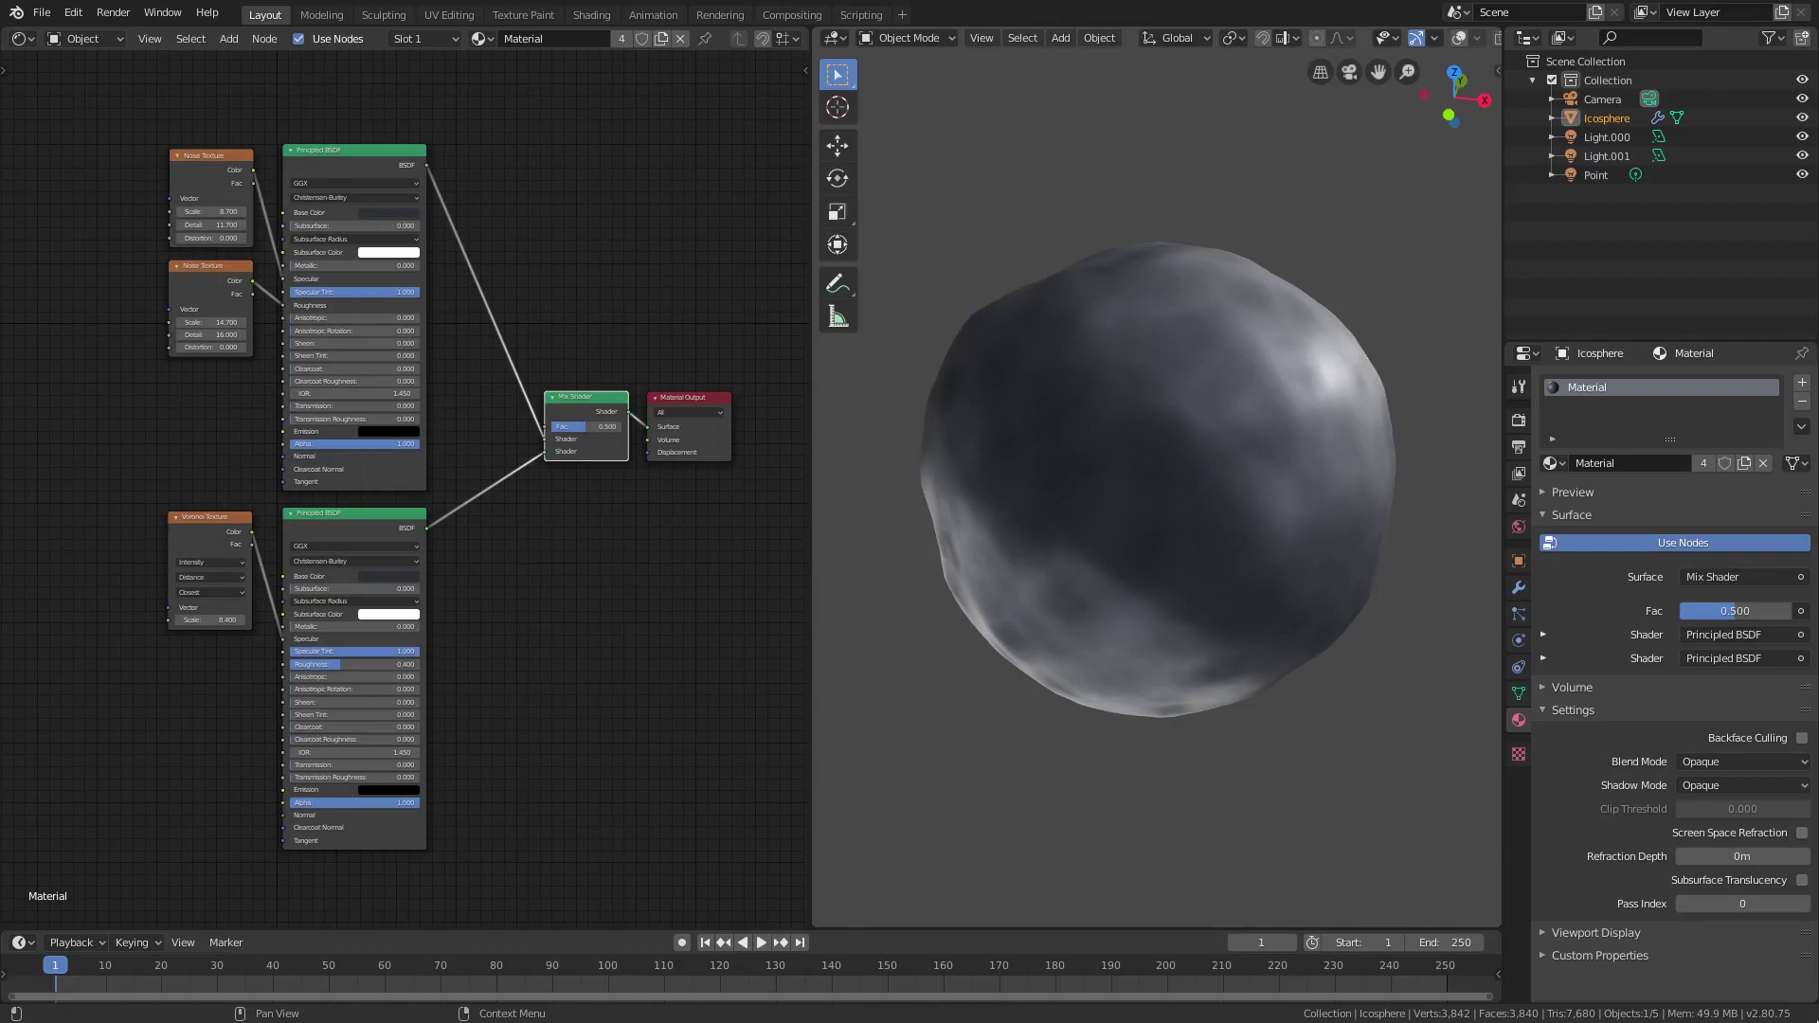
Step: Examine the icosphere and the settings of its Subdivision and Displace modifiers
{"action": "mouse_move", "coordinate": [1307, 516]}
{"action": "middle_mouse_down"}
{"action": "mouse_move", "coordinate": [1320, 495]}
{"action": "mouse_move", "coordinate": [1250, 508]}
{"action": "mouse_move", "coordinate": [1158, 487]}
{"action": "mouse_move", "coordinate": [1295, 689]}
{"action": "mouse_move", "coordinate": [1332, 668]}
{"action": "mouse_move", "coordinate": [1169, 568]}
{"action": "mouse_move", "coordinate": [1374, 730]}
{"action": "mouse_move", "coordinate": [1167, 763]}
{"action": "mouse_move", "coordinate": [1429, 697]}
{"action": "mouse_move", "coordinate": [1059, 728]}
{"action": "mouse_move", "coordinate": [1230, 695]}
{"action": "mouse_move", "coordinate": [1229, 667]}
{"action": "mouse_move", "coordinate": [1159, 683]}
{"action": "middle_mouse_up"}
{"action": "mouse_move", "coordinate": [1287, 673]}
{"action": "middle_mouse_down"}
{"action": "mouse_move", "coordinate": [1257, 675]}
{"action": "mouse_move", "coordinate": [1298, 684]}
{"action": "middle_mouse_up"}
{"action": "left_click", "coordinate": [1519, 587]}
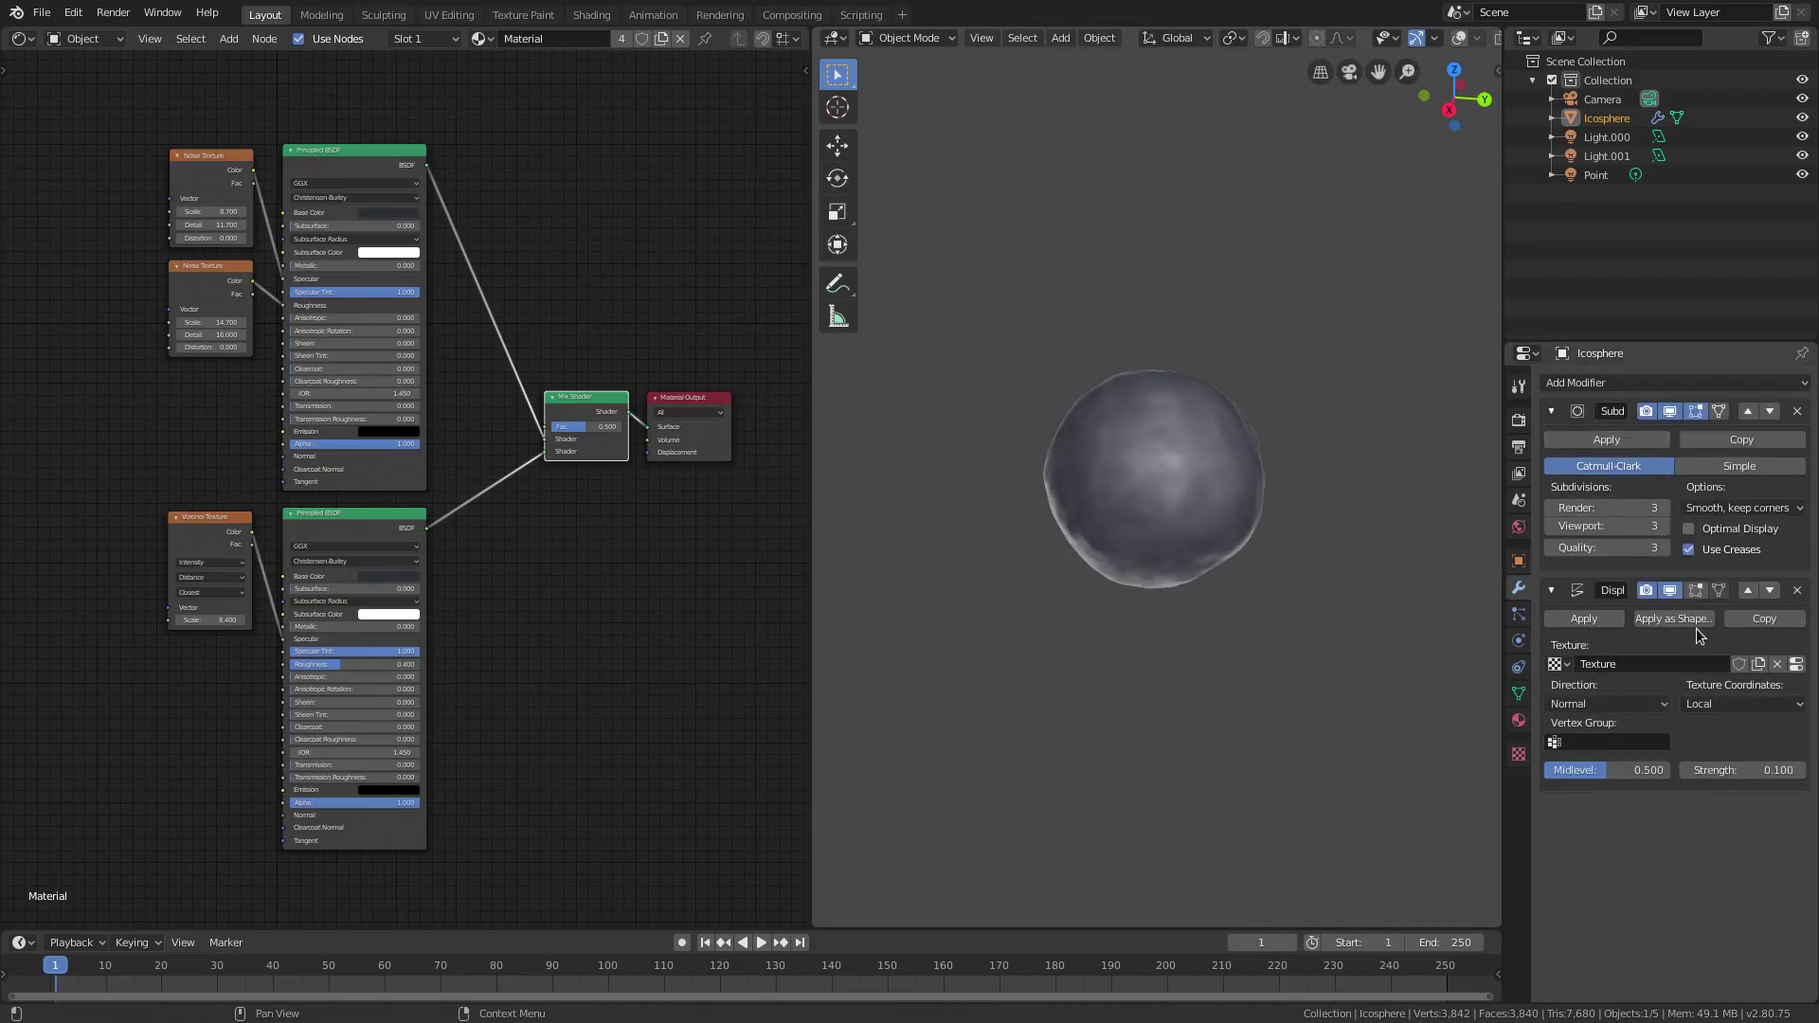
{"action": "scroll", "coordinate": [1214, 637], "scroll_direction": "down", "scroll_amount": 1}
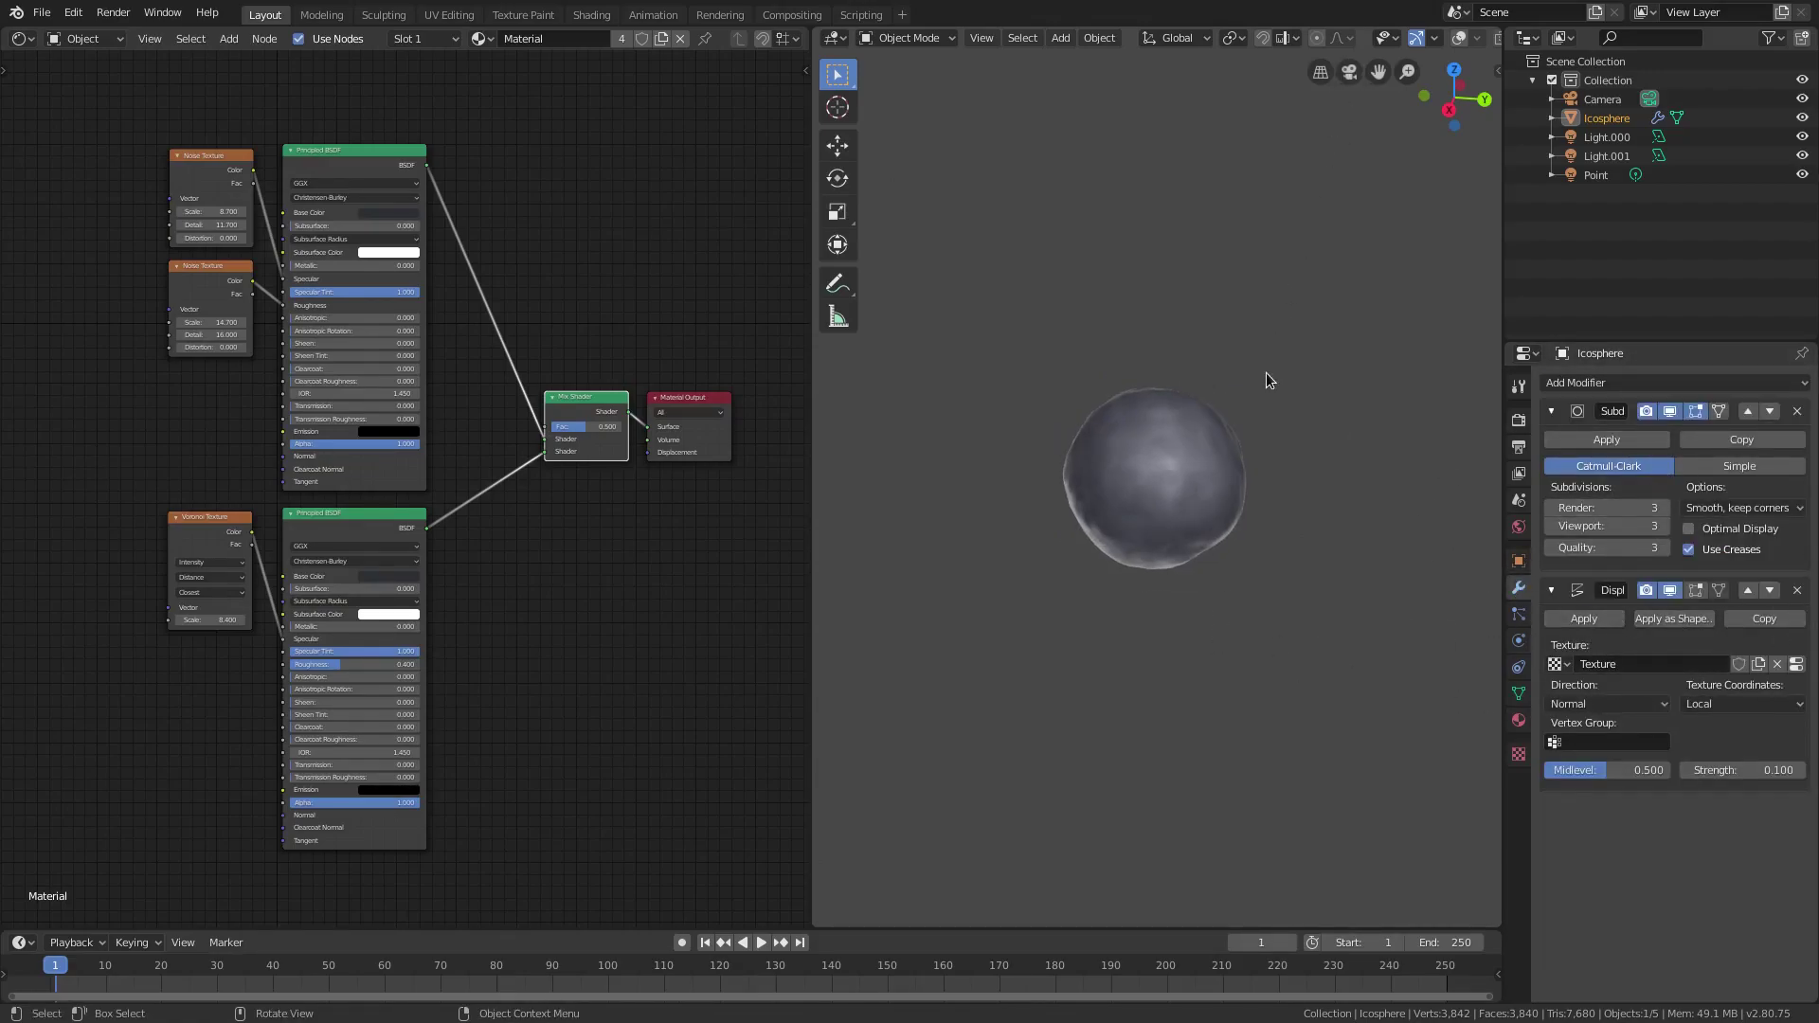
{"action": "scroll", "coordinate": [1190, 530], "scroll_direction": "down", "scroll_amount": 2}
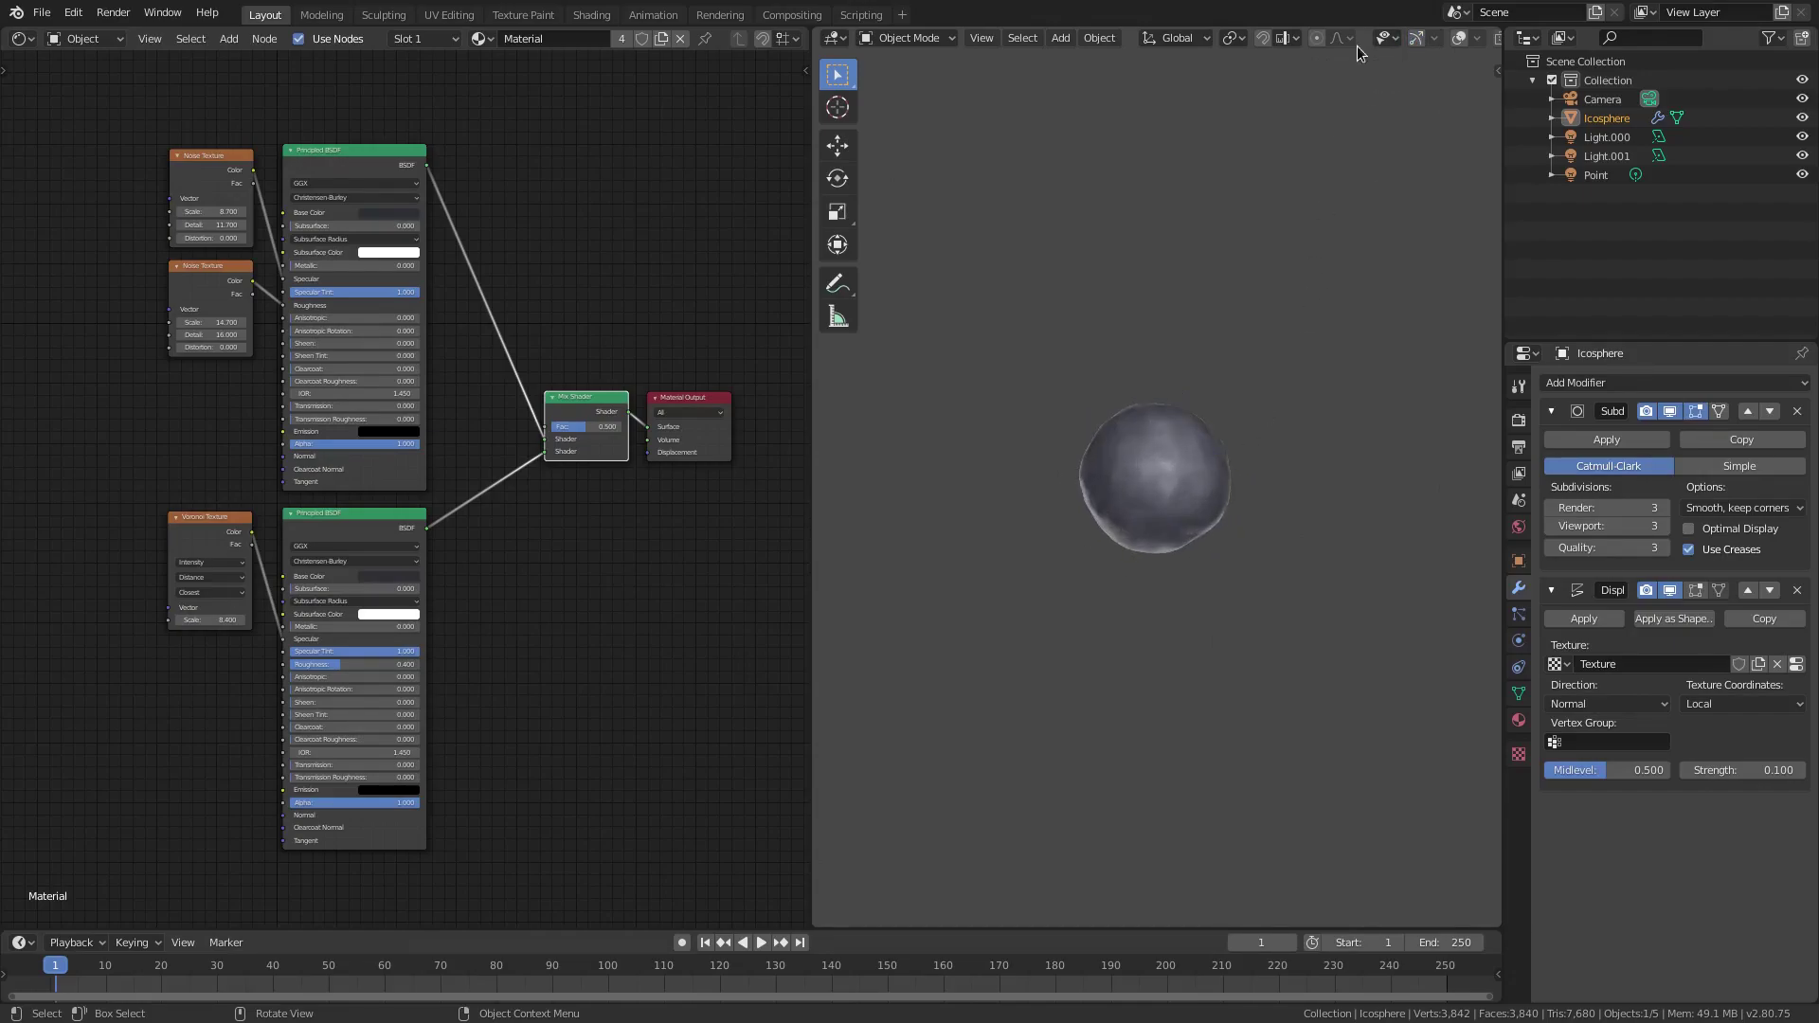
Step: Turn on the viewport overlays so the lights and camera around the icosphere are shown
{"action": "left_click", "coordinate": [1459, 38]}
{"action": "scroll", "coordinate": [1255, 571], "scroll_direction": "down", "scroll_amount": 2}
{"action": "middle_click_drag", "start_coordinate": [1254, 571], "coordinate": [1383, 559]}
{"action": "scroll", "coordinate": [1351, 542], "scroll_direction": "down", "scroll_amount": 5}
Step: Select the area light Light.000 and set its size to 13.8 m, keeping the Square shape
{"action": "left_click", "coordinate": [1237, 396]}
{"action": "middle_click_drag", "start_coordinate": [1246, 398], "coordinate": [1468, 623]}
{"action": "left_click", "coordinate": [1518, 641]}
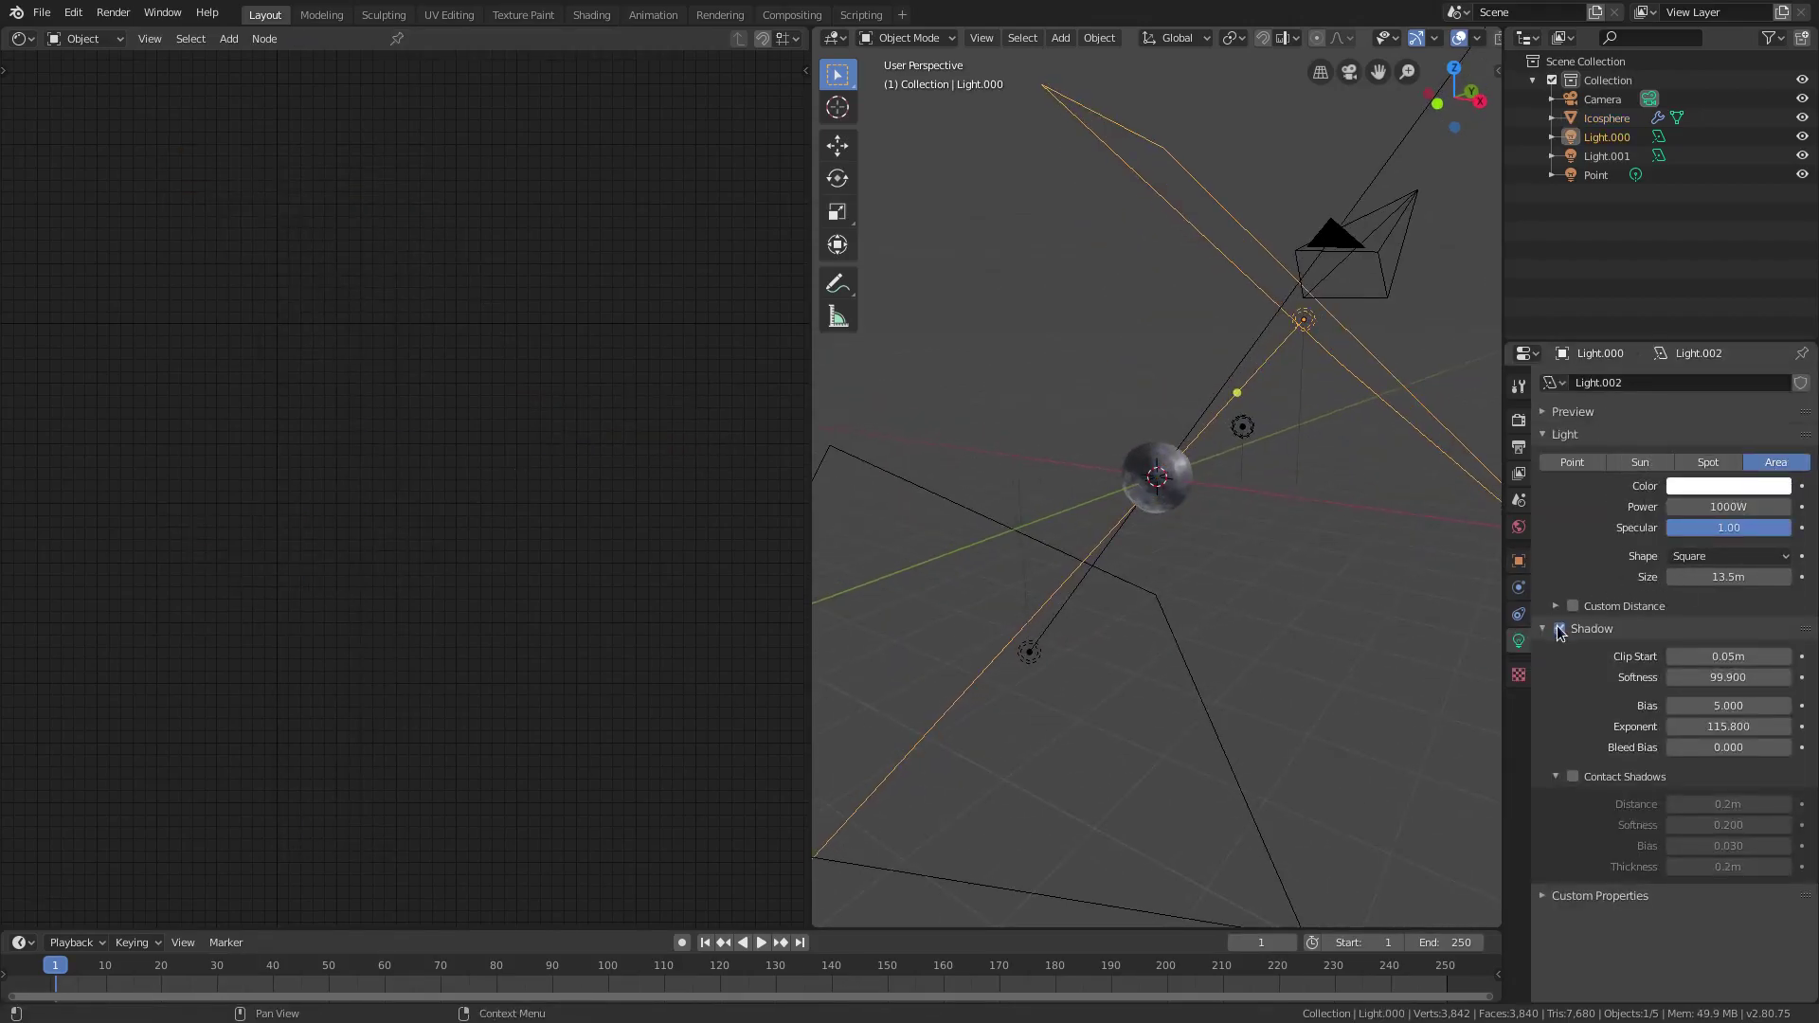
{"action": "left_click", "coordinate": [1722, 557]}
{"action": "left_click", "coordinate": [1723, 557]}
{"action": "left_click", "coordinate": [1723, 557]}
{"action": "left_click", "coordinate": [1705, 577]}
{"action": "left_click_drag", "start_coordinate": [1693, 578], "coordinate": [1722, 578]}
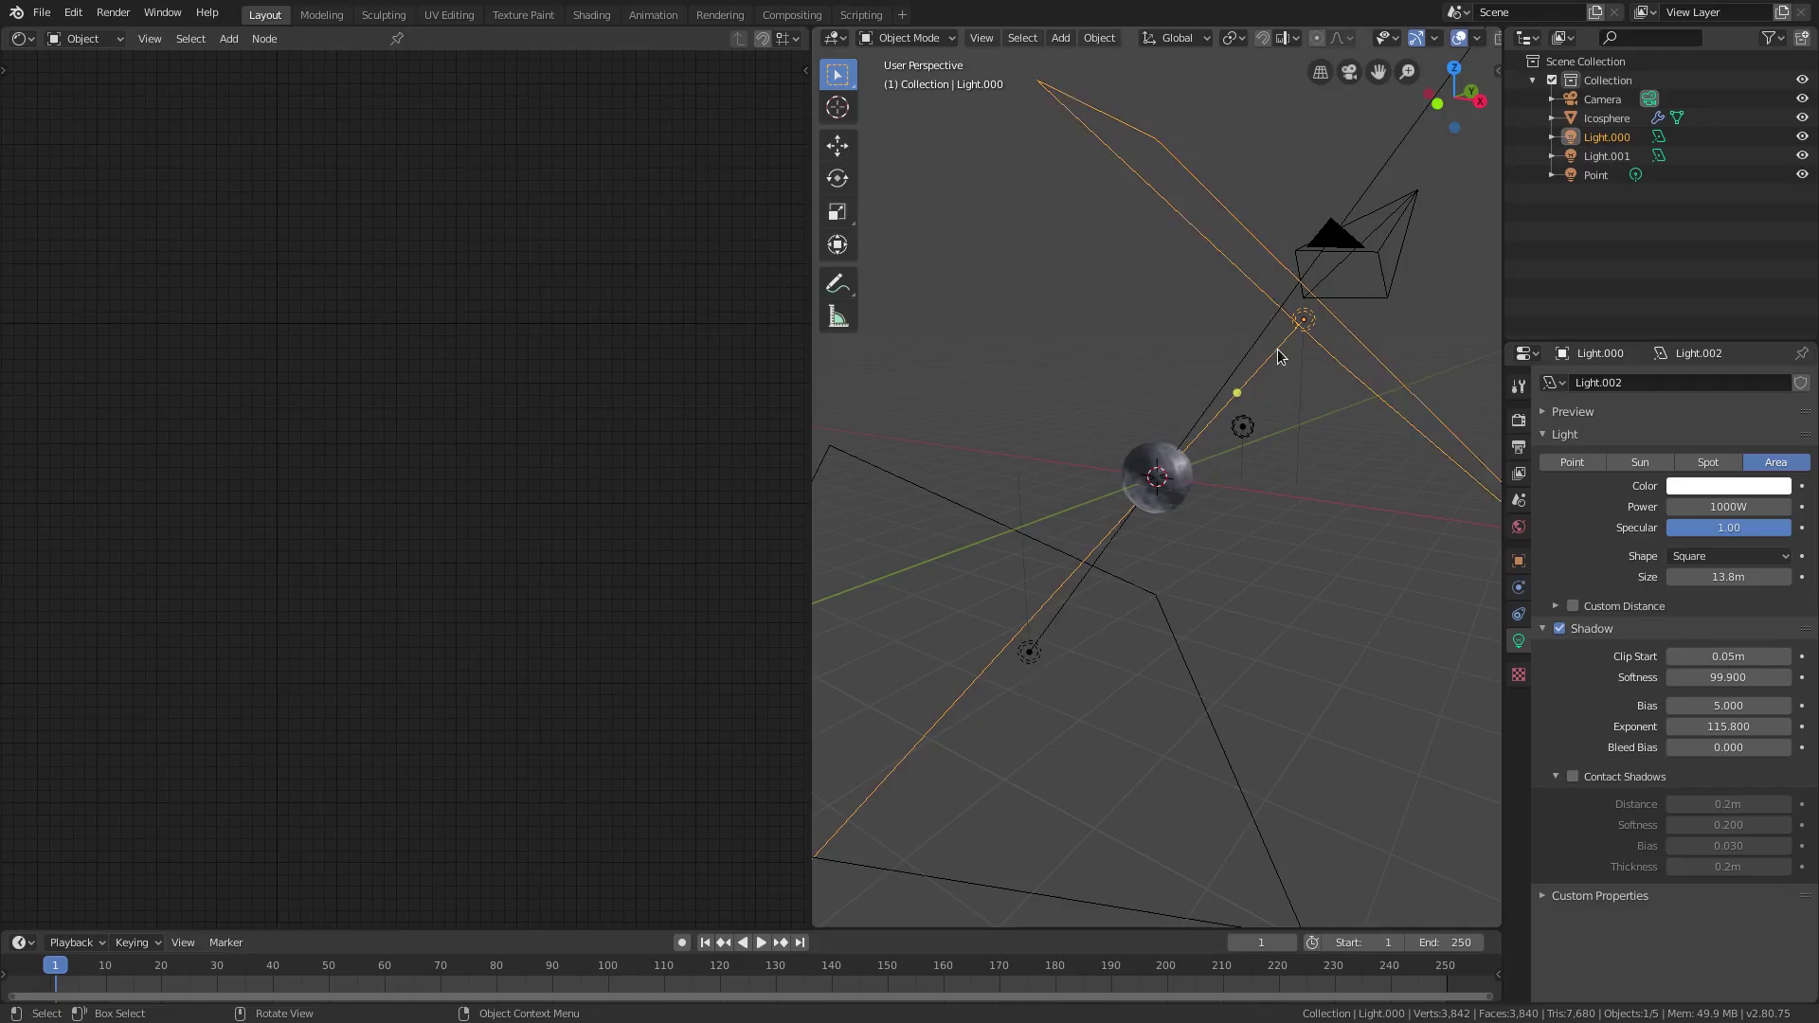
Step: Inspect the second area light and the point light, selecting each to view its settings
{"action": "scroll", "coordinate": [1138, 379], "scroll_direction": "down", "scroll_amount": 3}
{"action": "left_click", "coordinate": [1088, 595]}
{"action": "scroll", "coordinate": [1094, 597], "scroll_direction": "up", "scroll_amount": 2}
{"action": "middle_click_drag", "start_coordinate": [1046, 637], "coordinate": [1190, 470]}
{"action": "middle_click_drag", "start_coordinate": [1037, 621], "coordinate": [1203, 492]}
{"action": "left_click", "coordinate": [1250, 408]}
{"action": "scroll", "coordinate": [1294, 492], "scroll_direction": "up", "scroll_amount": 3}
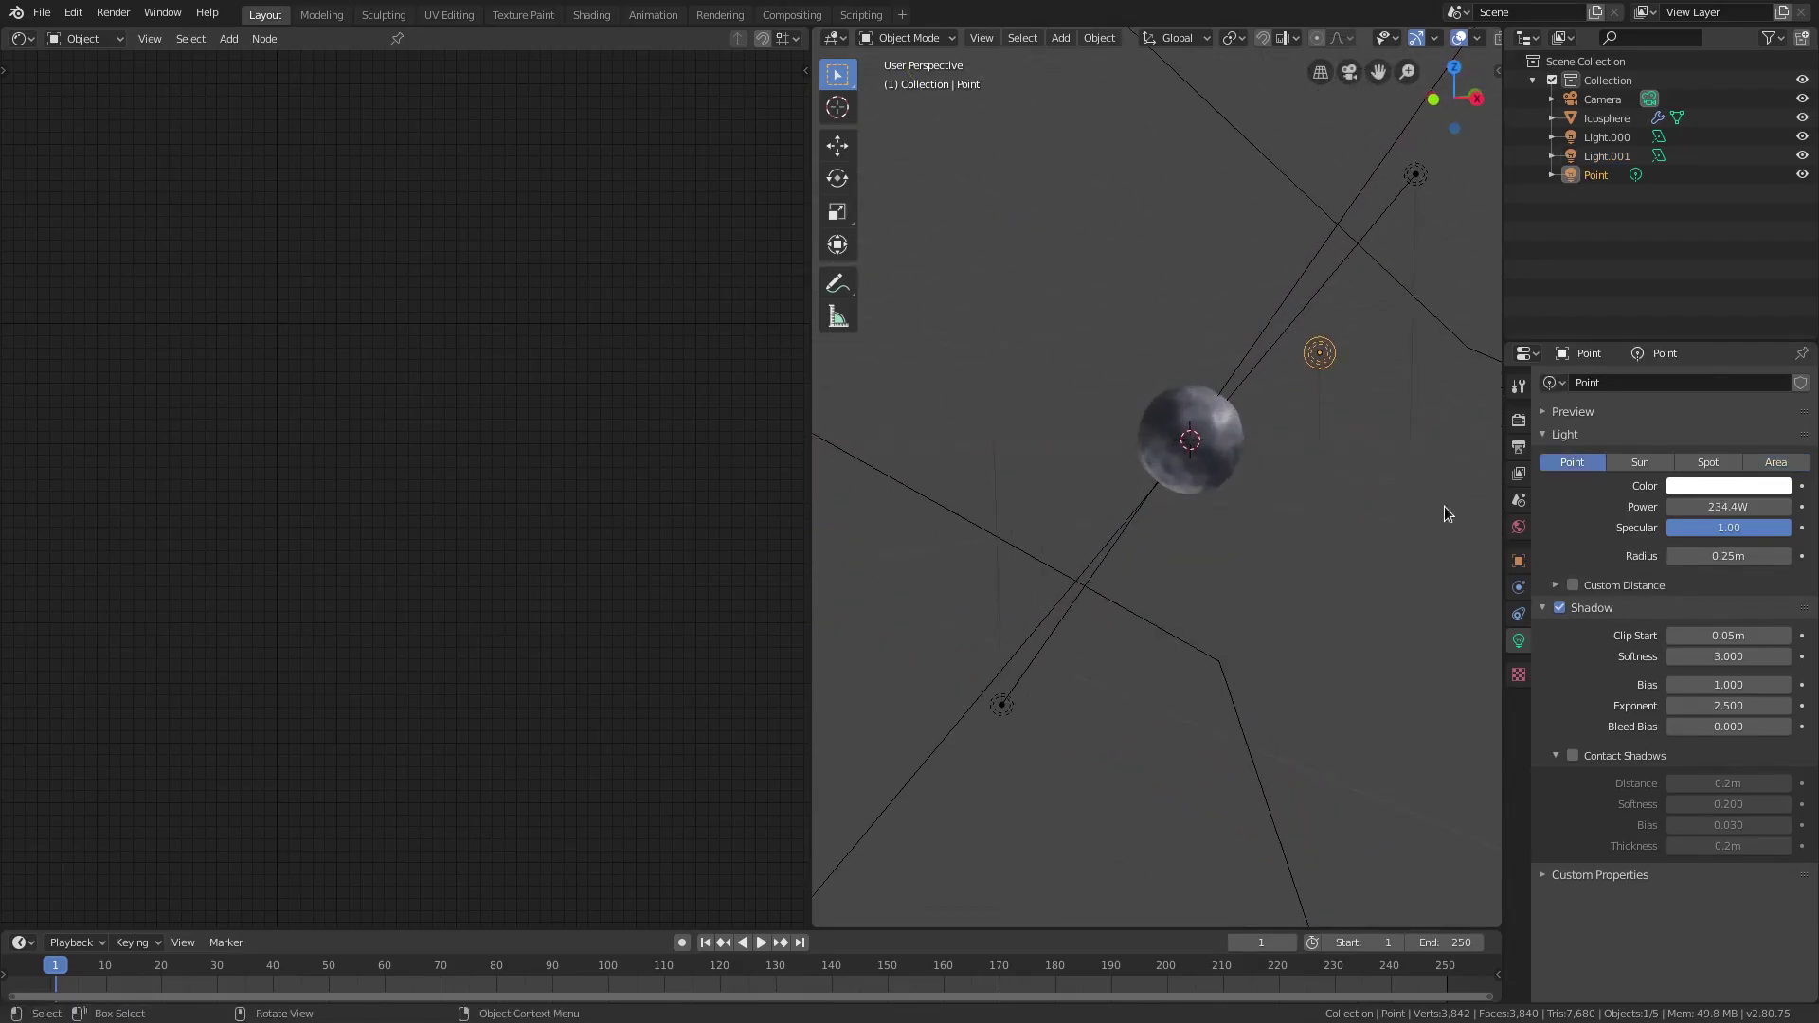
Step: Hide the point light and unhide it again to compare the lighting on the icosphere
{"action": "middle_click_drag", "start_coordinate": [1307, 516], "coordinate": [1264, 420]}
{"action": "key", "text": "h"}
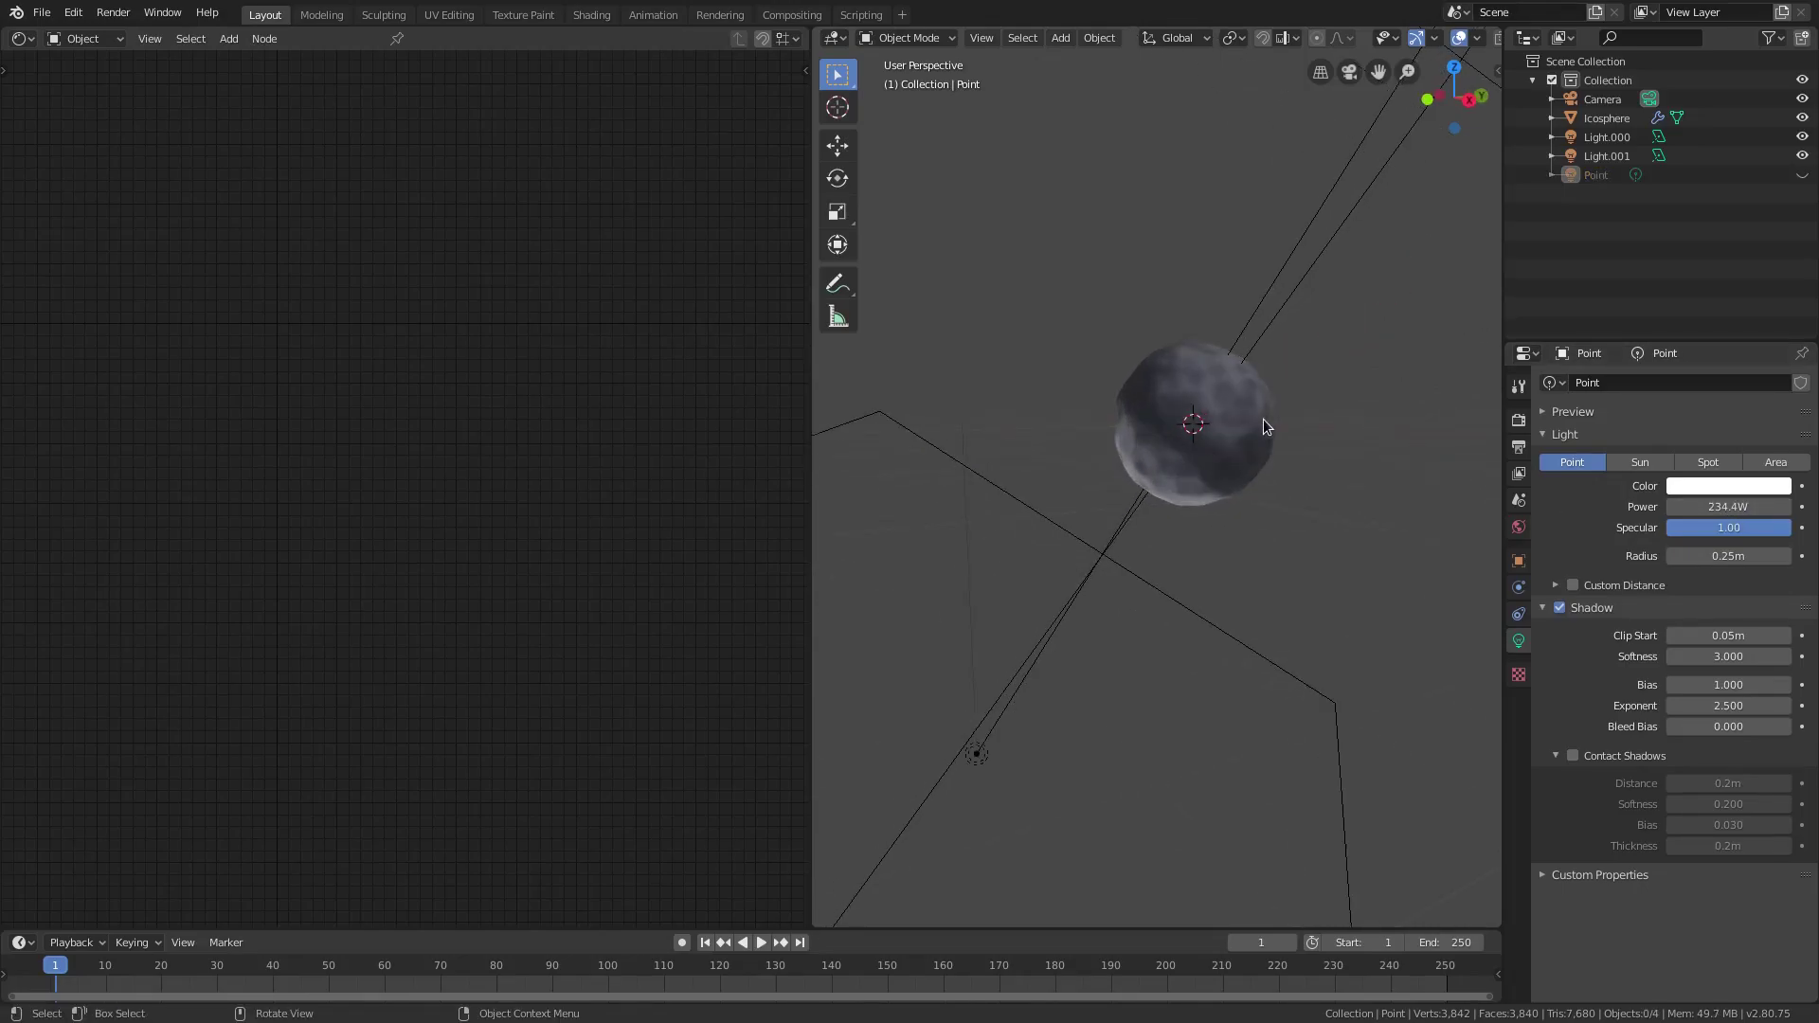
{"action": "key", "text": "alt+h"}
Step: Remove the Subdivision and Displace modifiers from the icosphere
{"action": "scroll", "coordinate": [1226, 407], "scroll_direction": "up", "scroll_amount": 3}
{"action": "left_click", "coordinate": [1258, 417]}
{"action": "middle_click_drag", "start_coordinate": [1258, 408], "coordinate": [1096, 396]}
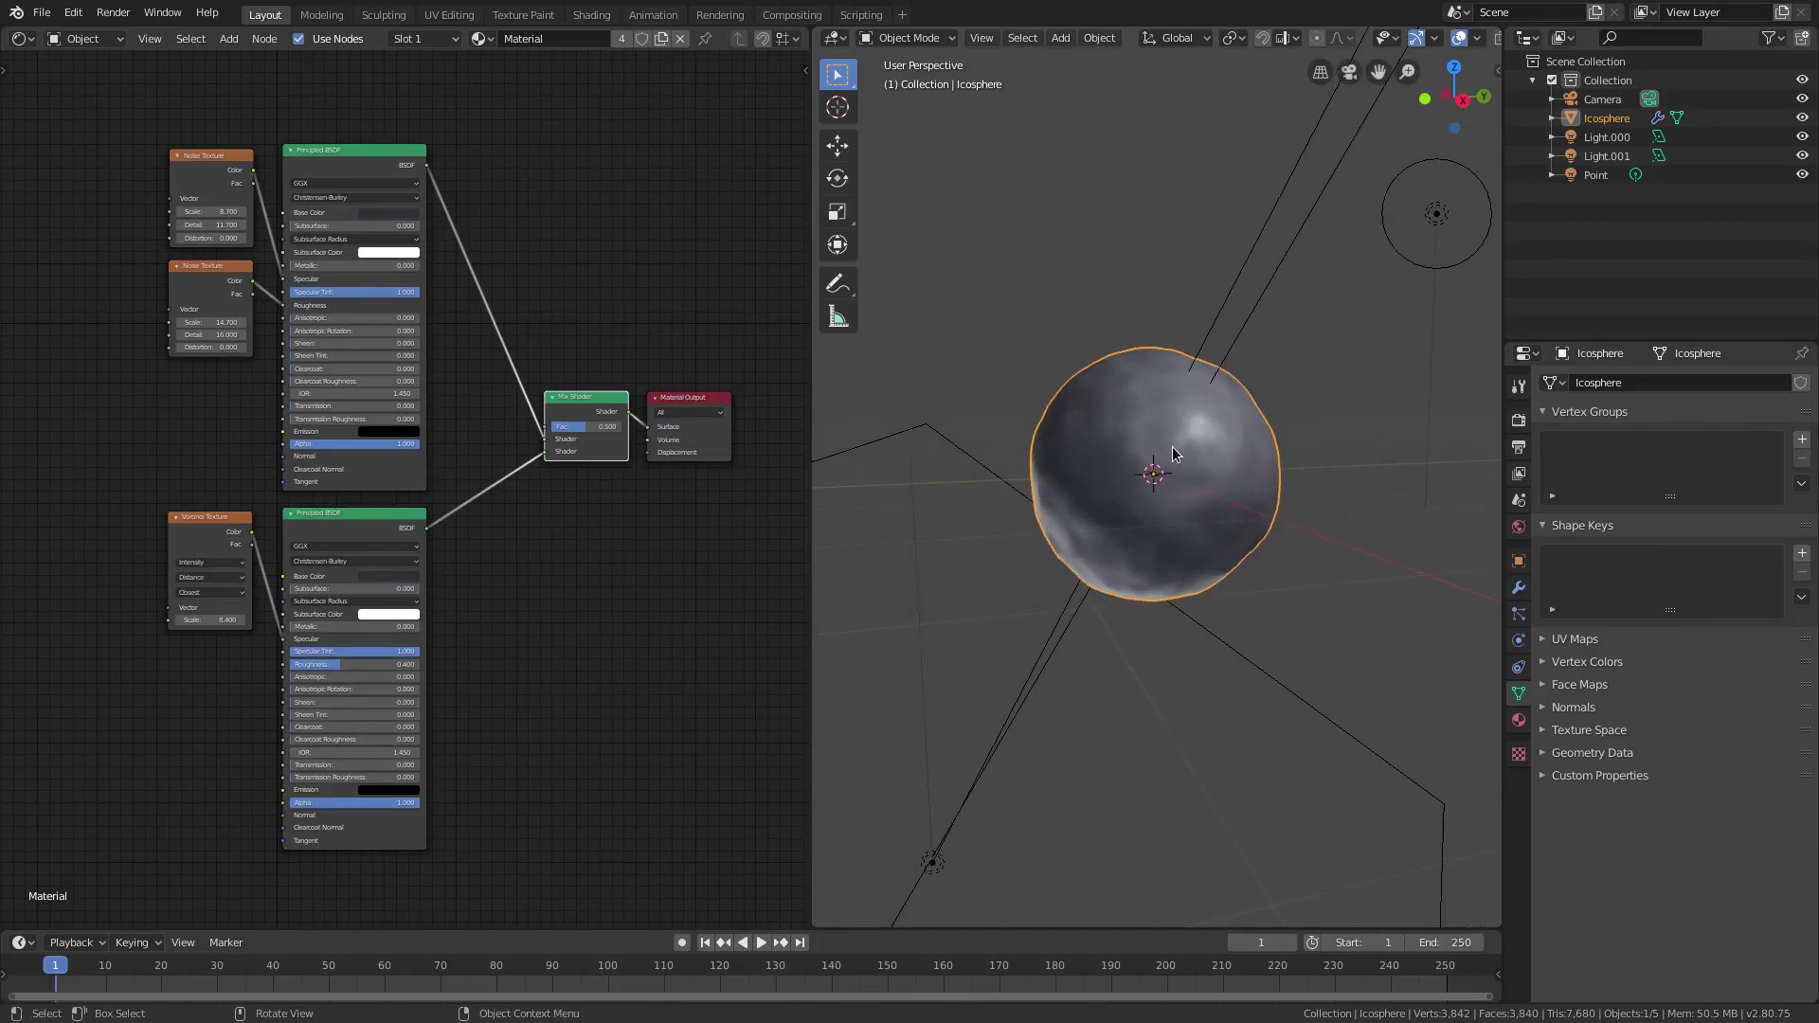
{"action": "left_click", "coordinate": [1519, 588]}
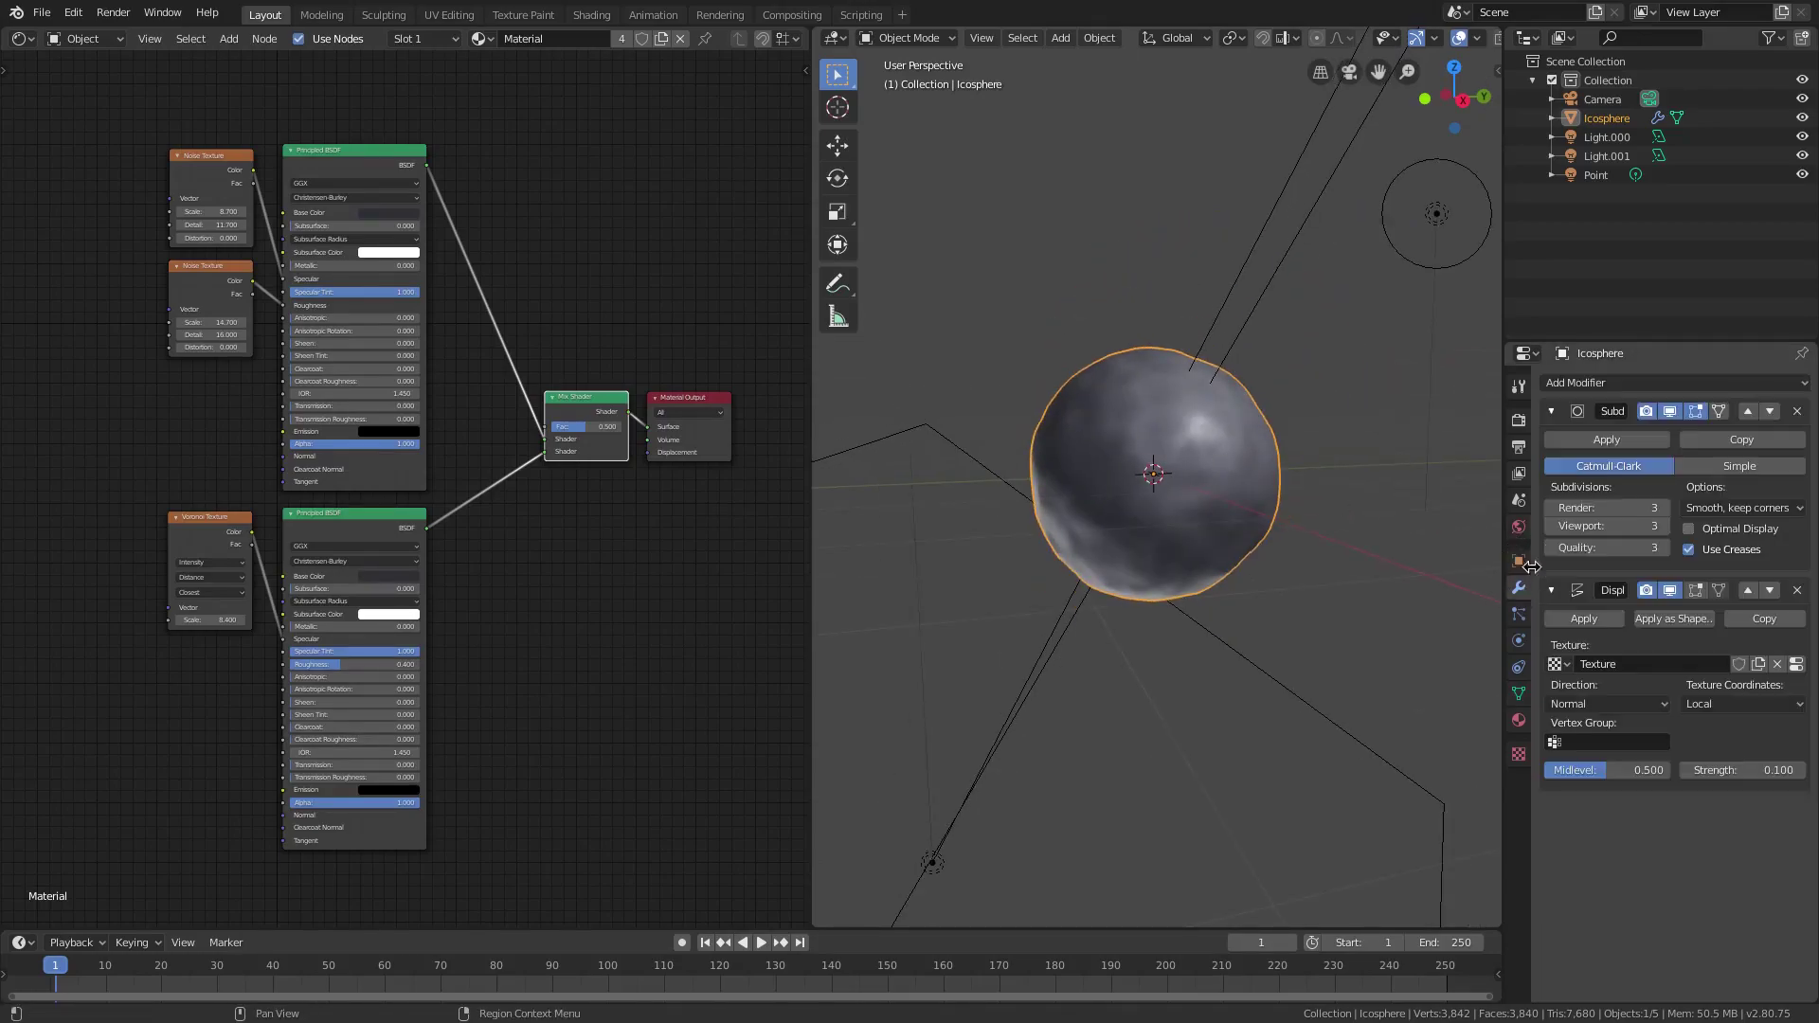
{"action": "left_click", "coordinate": [1797, 411]}
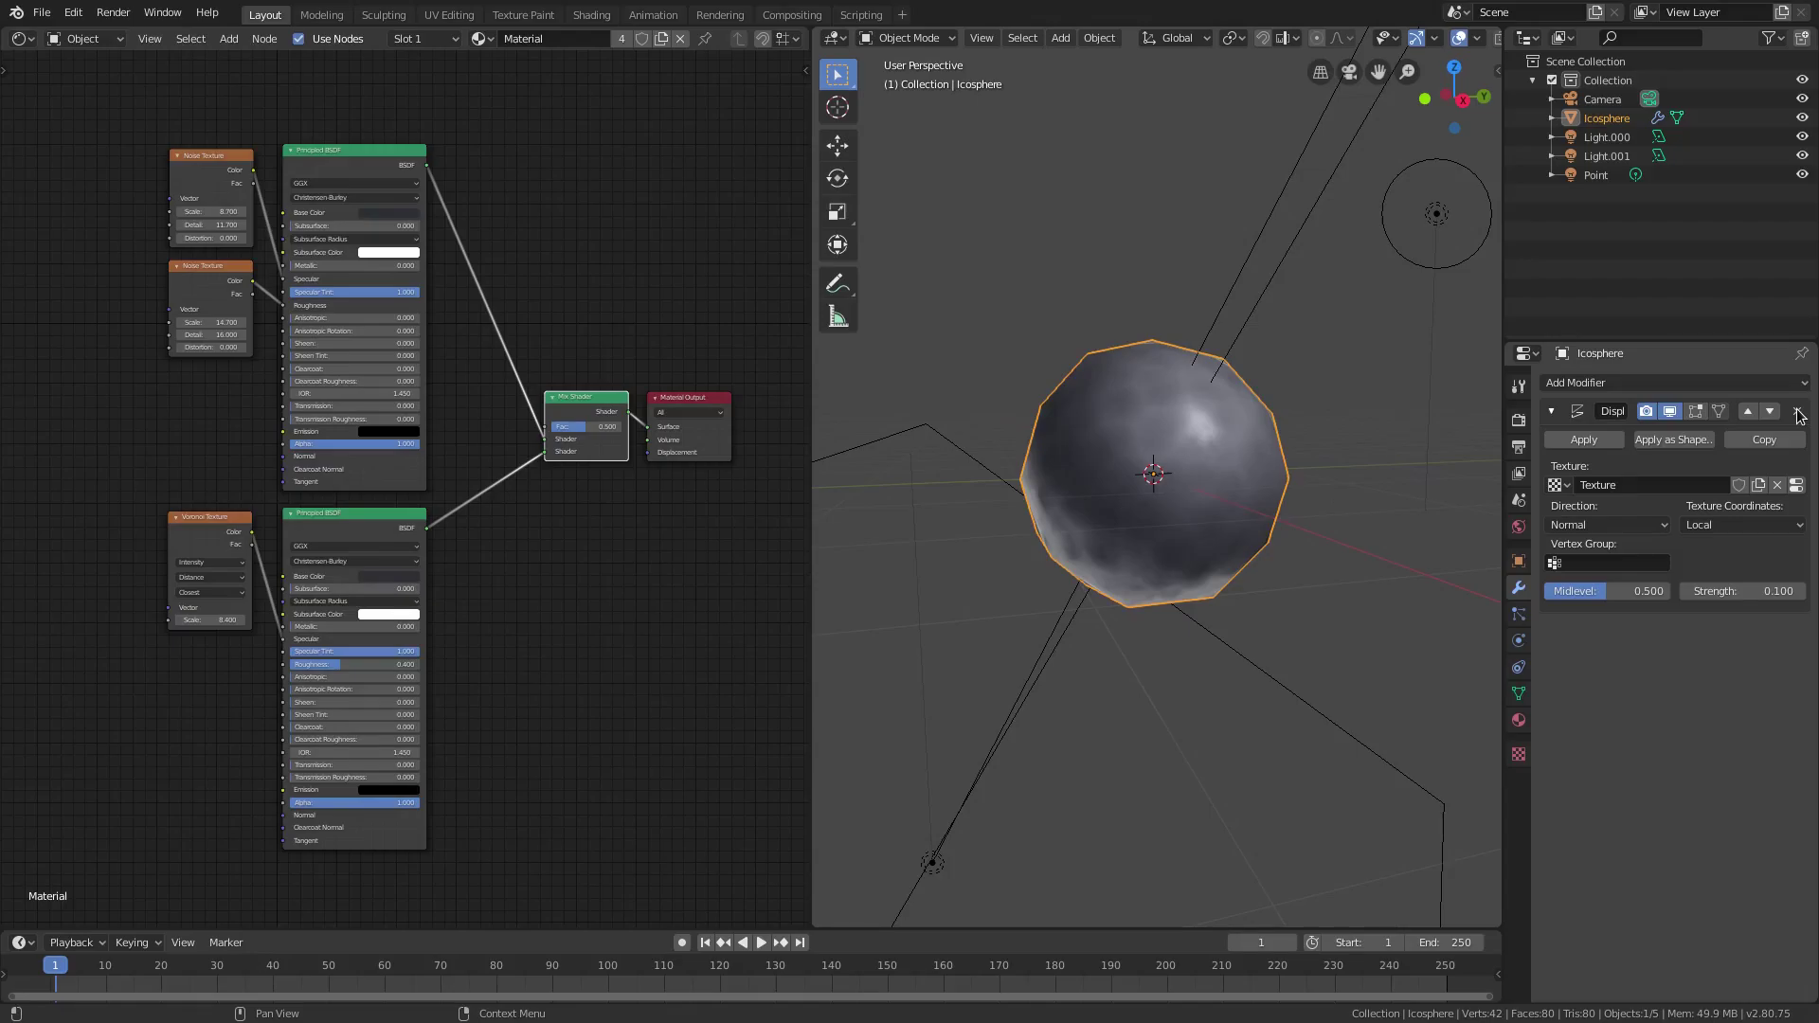
{"action": "left_click", "coordinate": [1797, 411]}
Step: Shade the icosphere flat
{"action": "scroll", "coordinate": [1084, 555], "scroll_direction": "up", "scroll_amount": 3}
{"action": "middle_click_drag", "start_coordinate": [1025, 556], "coordinate": [1055, 487]}
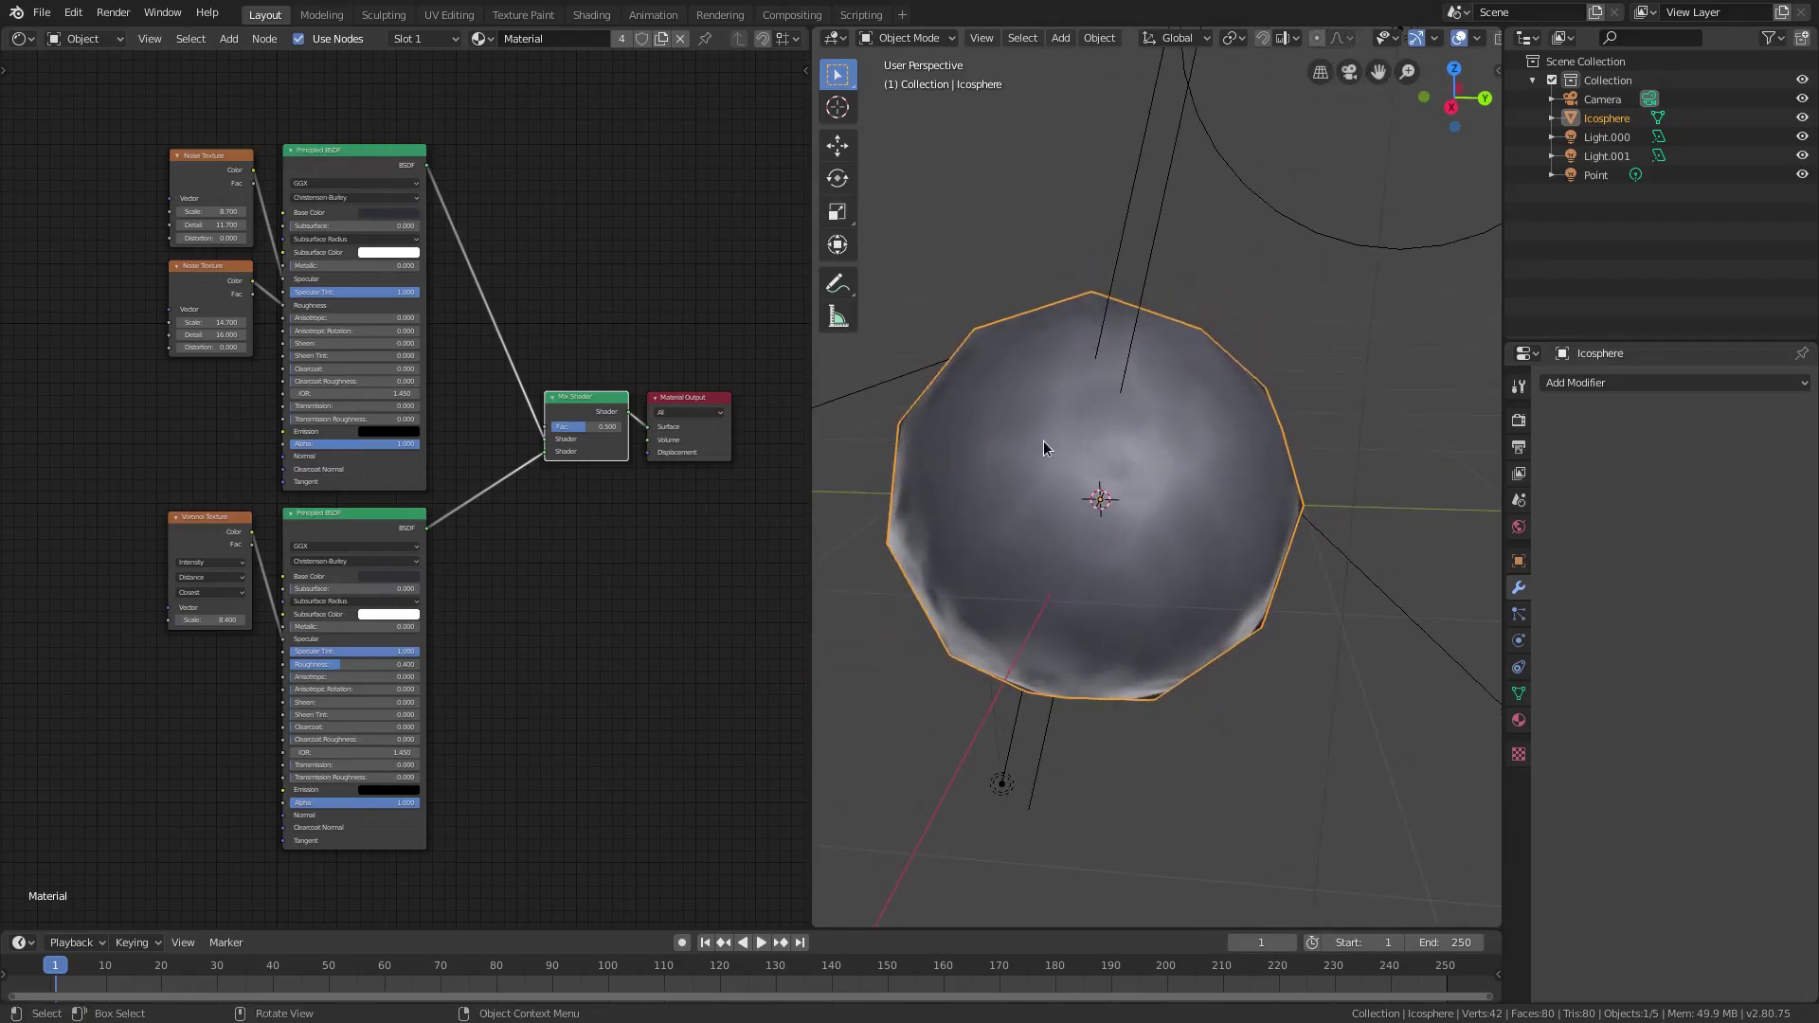
{"action": "left_click", "coordinate": [1100, 37]}
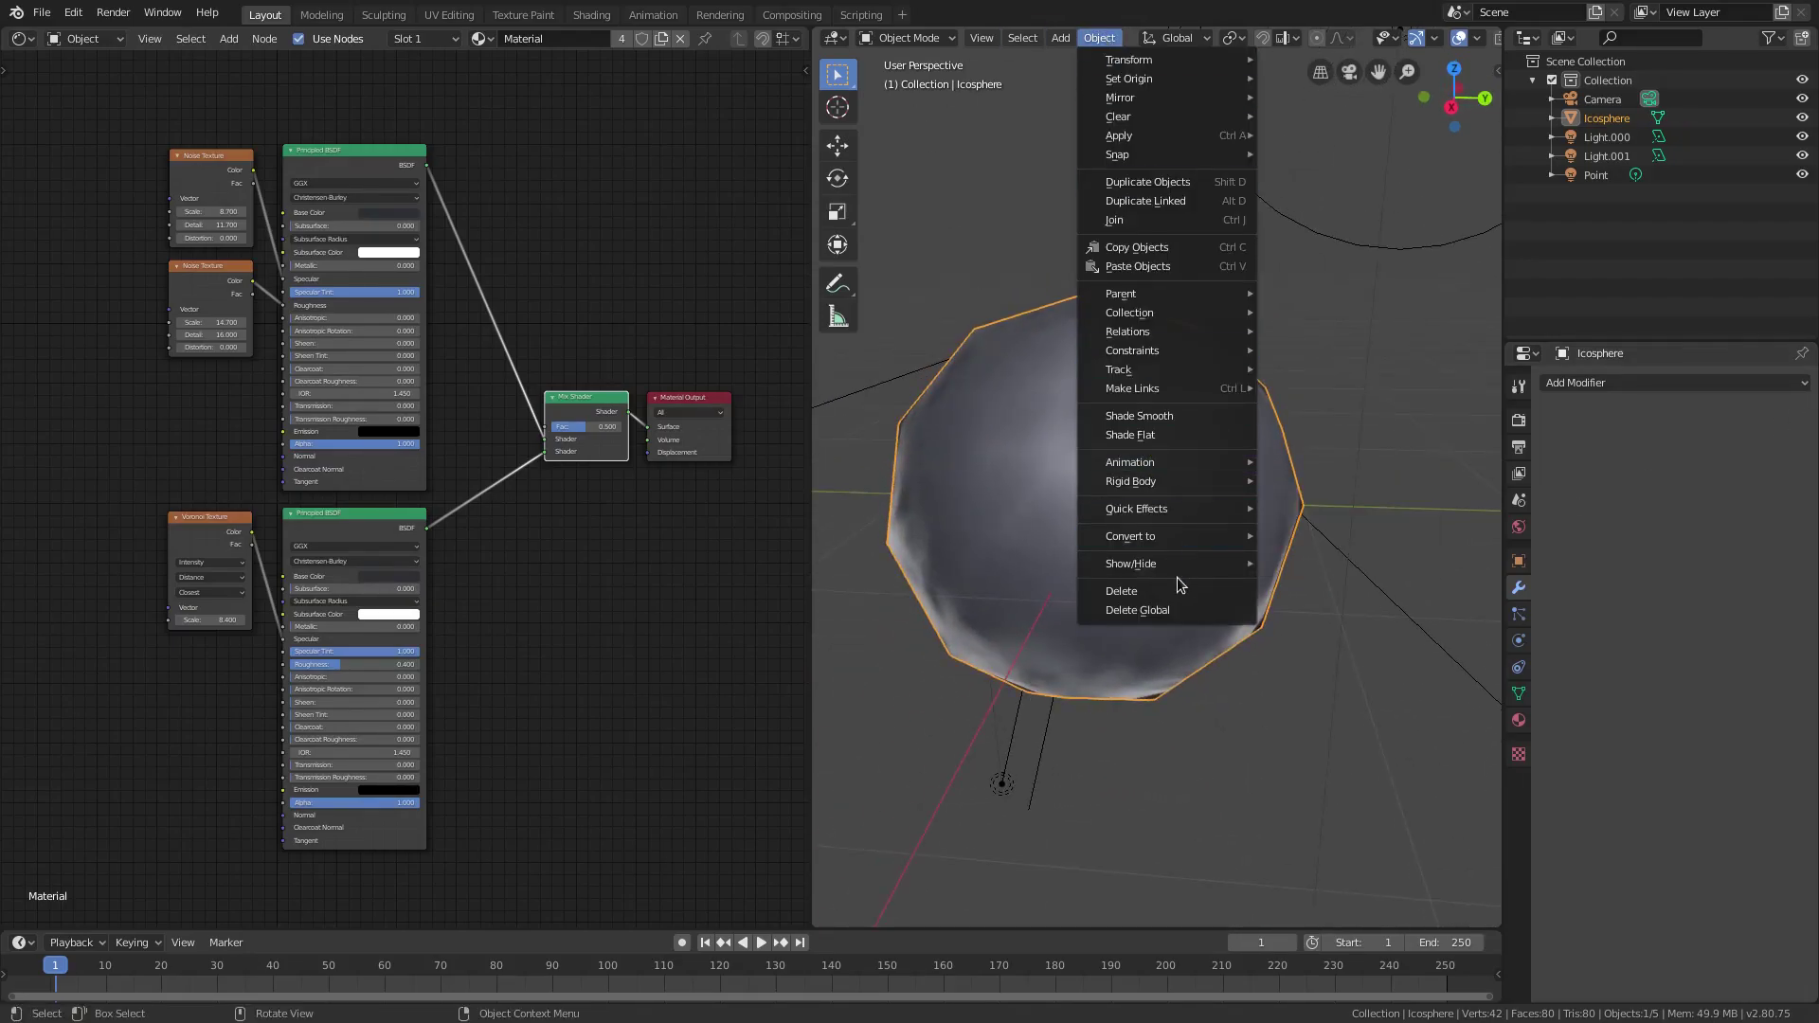
{"action": "left_click", "coordinate": [1172, 432]}
{"action": "scroll", "coordinate": [1191, 639], "scroll_direction": "down", "scroll_amount": 3}
{"action": "middle_click_drag", "start_coordinate": [1192, 639], "coordinate": [1030, 586]}
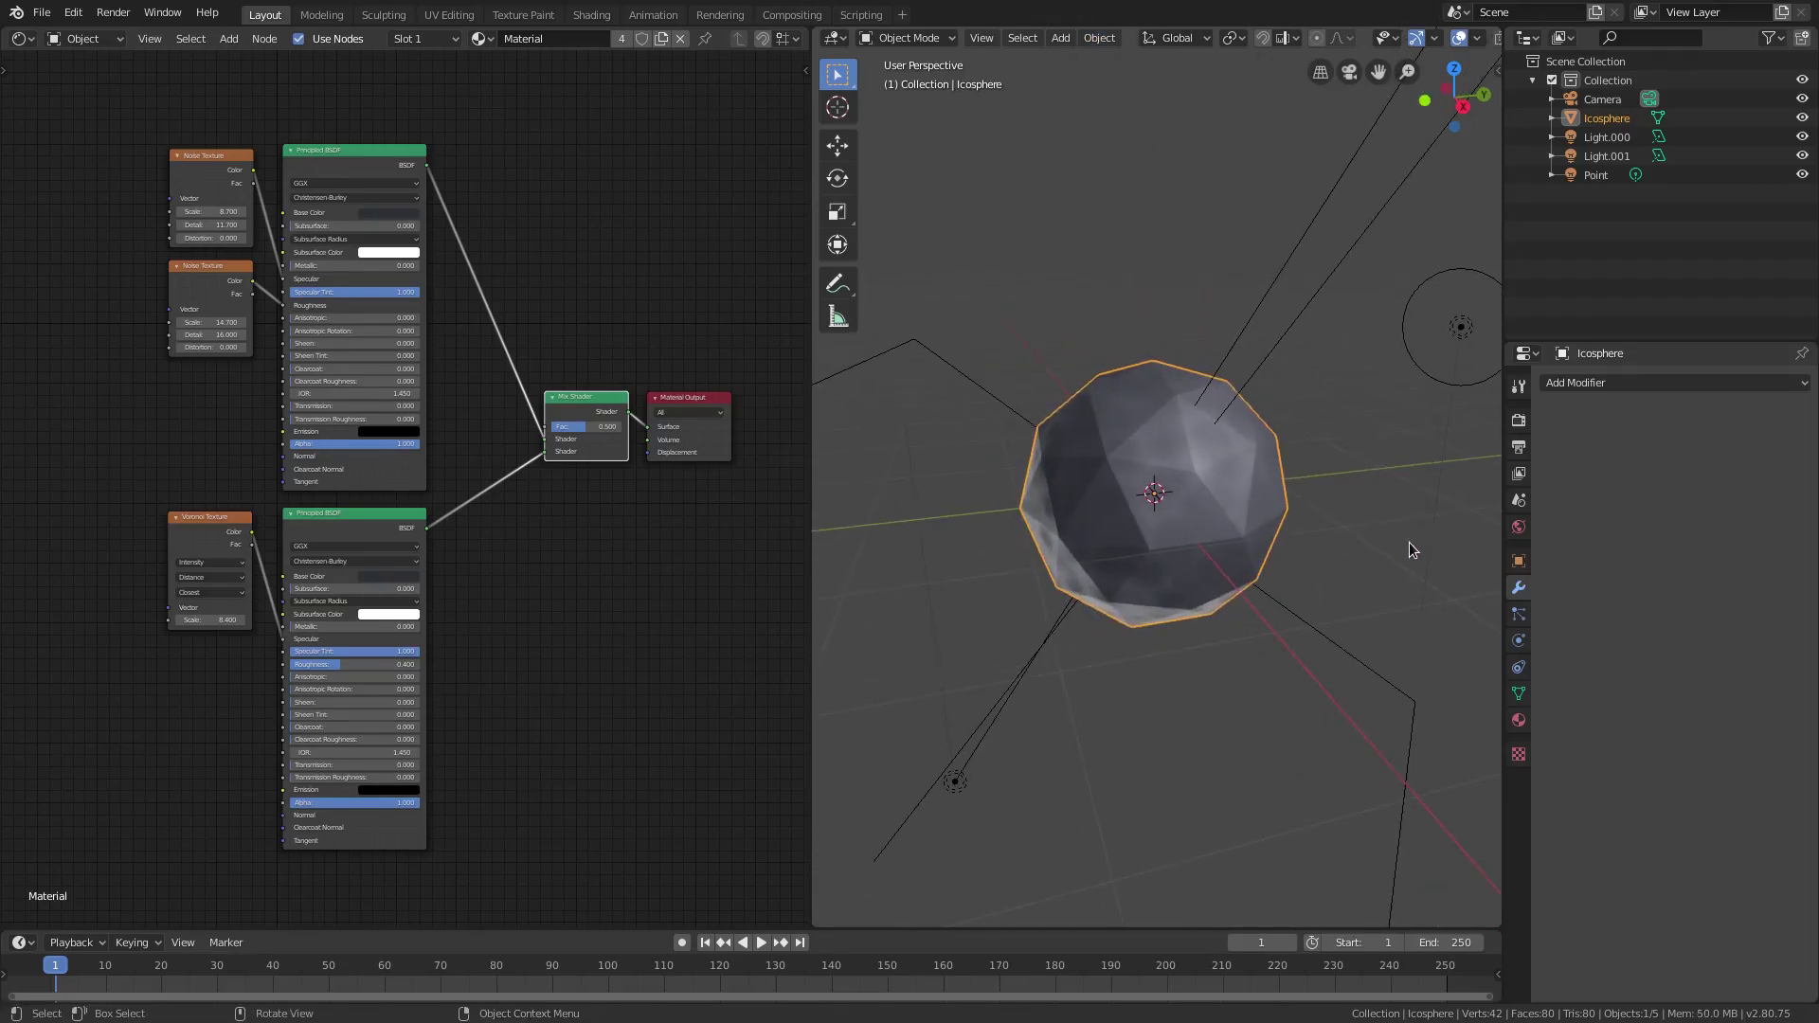
{"action": "middle_click_drag", "start_coordinate": [1413, 542], "coordinate": [1385, 540]}
{"action": "scroll", "coordinate": [1385, 540], "scroll_direction": "up", "scroll_amount": 1}
Step: Apply smooth shading to the icosphere
{"action": "left_click", "coordinate": [1100, 38]}
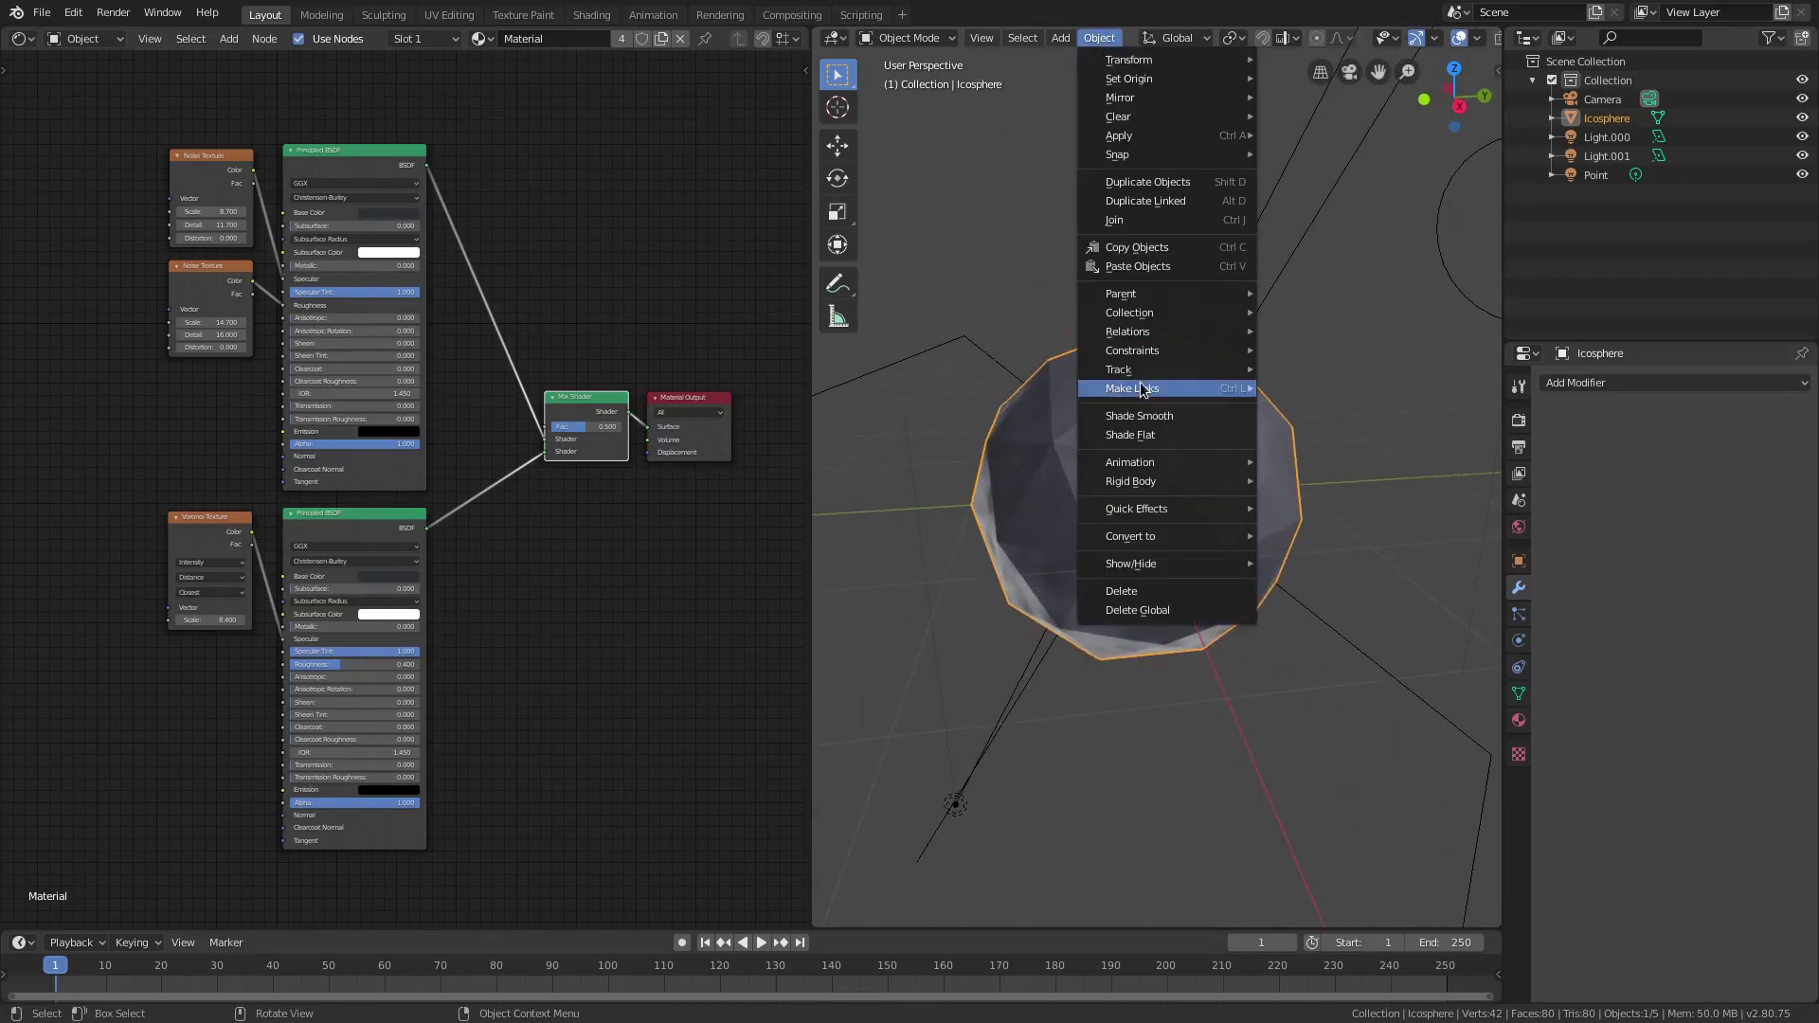
{"action": "left_click", "coordinate": [1167, 435]}
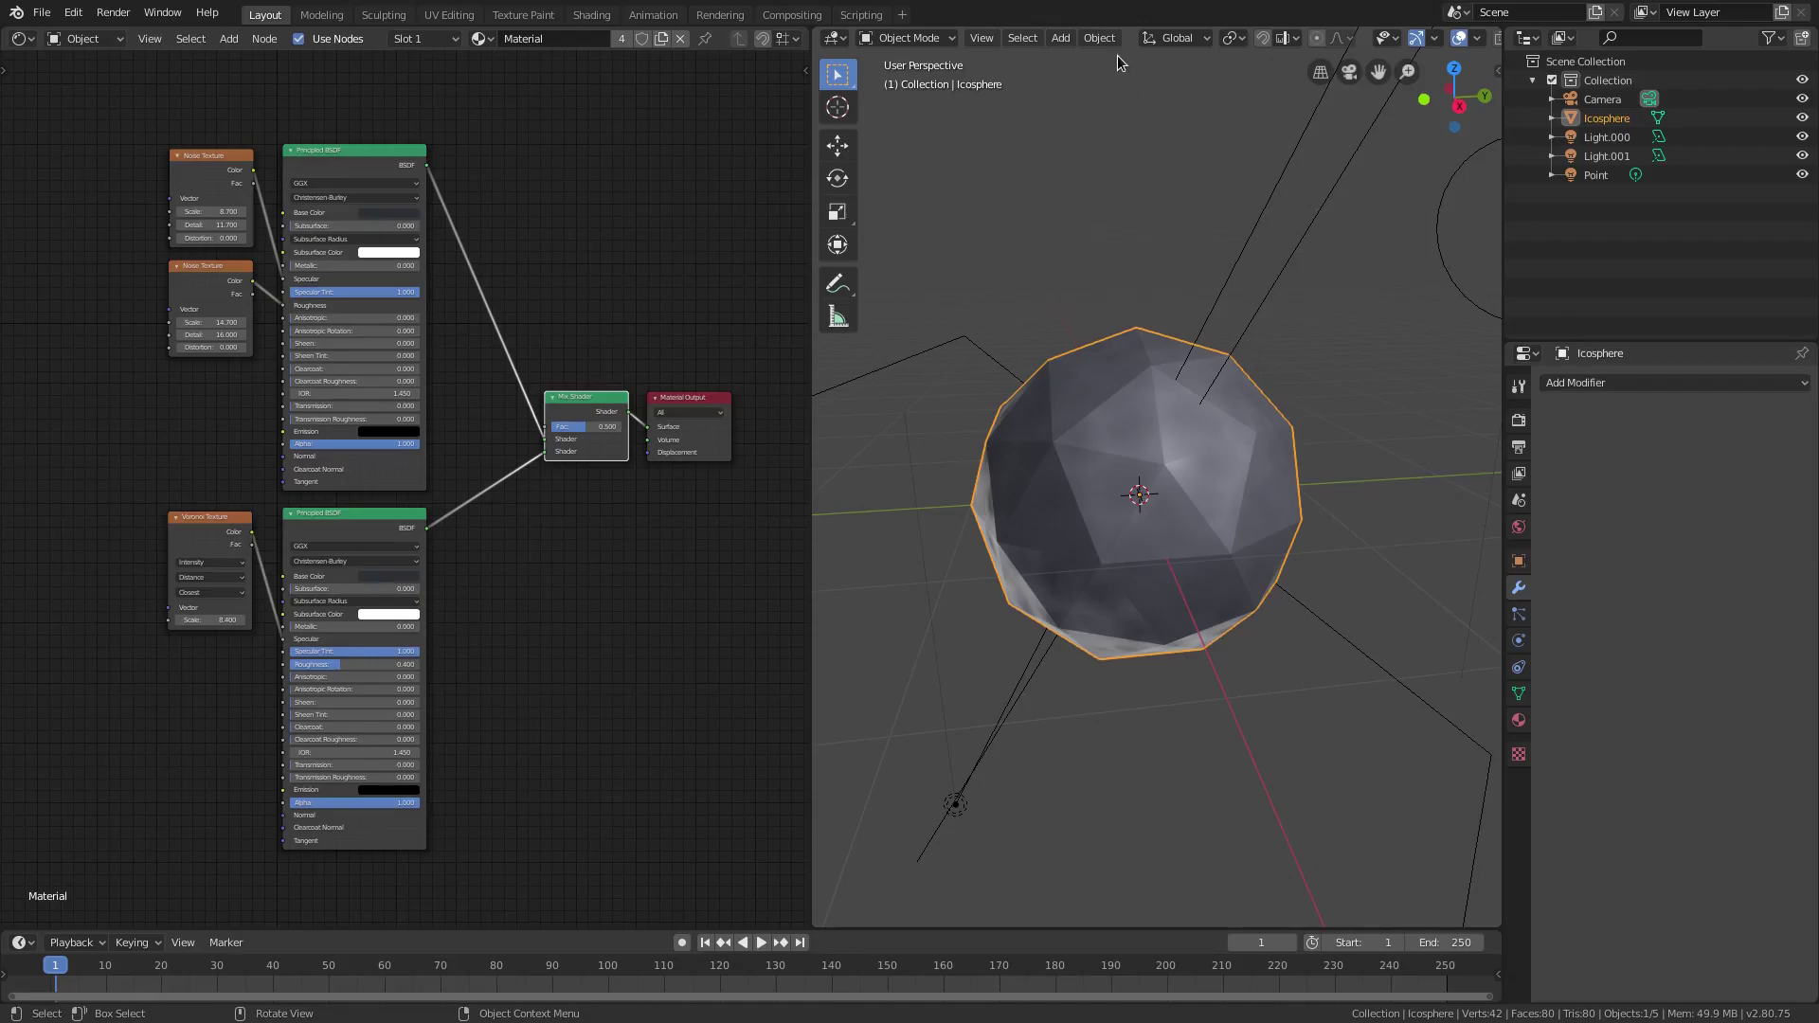
{"action": "left_click", "coordinate": [1100, 38]}
{"action": "left_click", "coordinate": [1156, 416]}
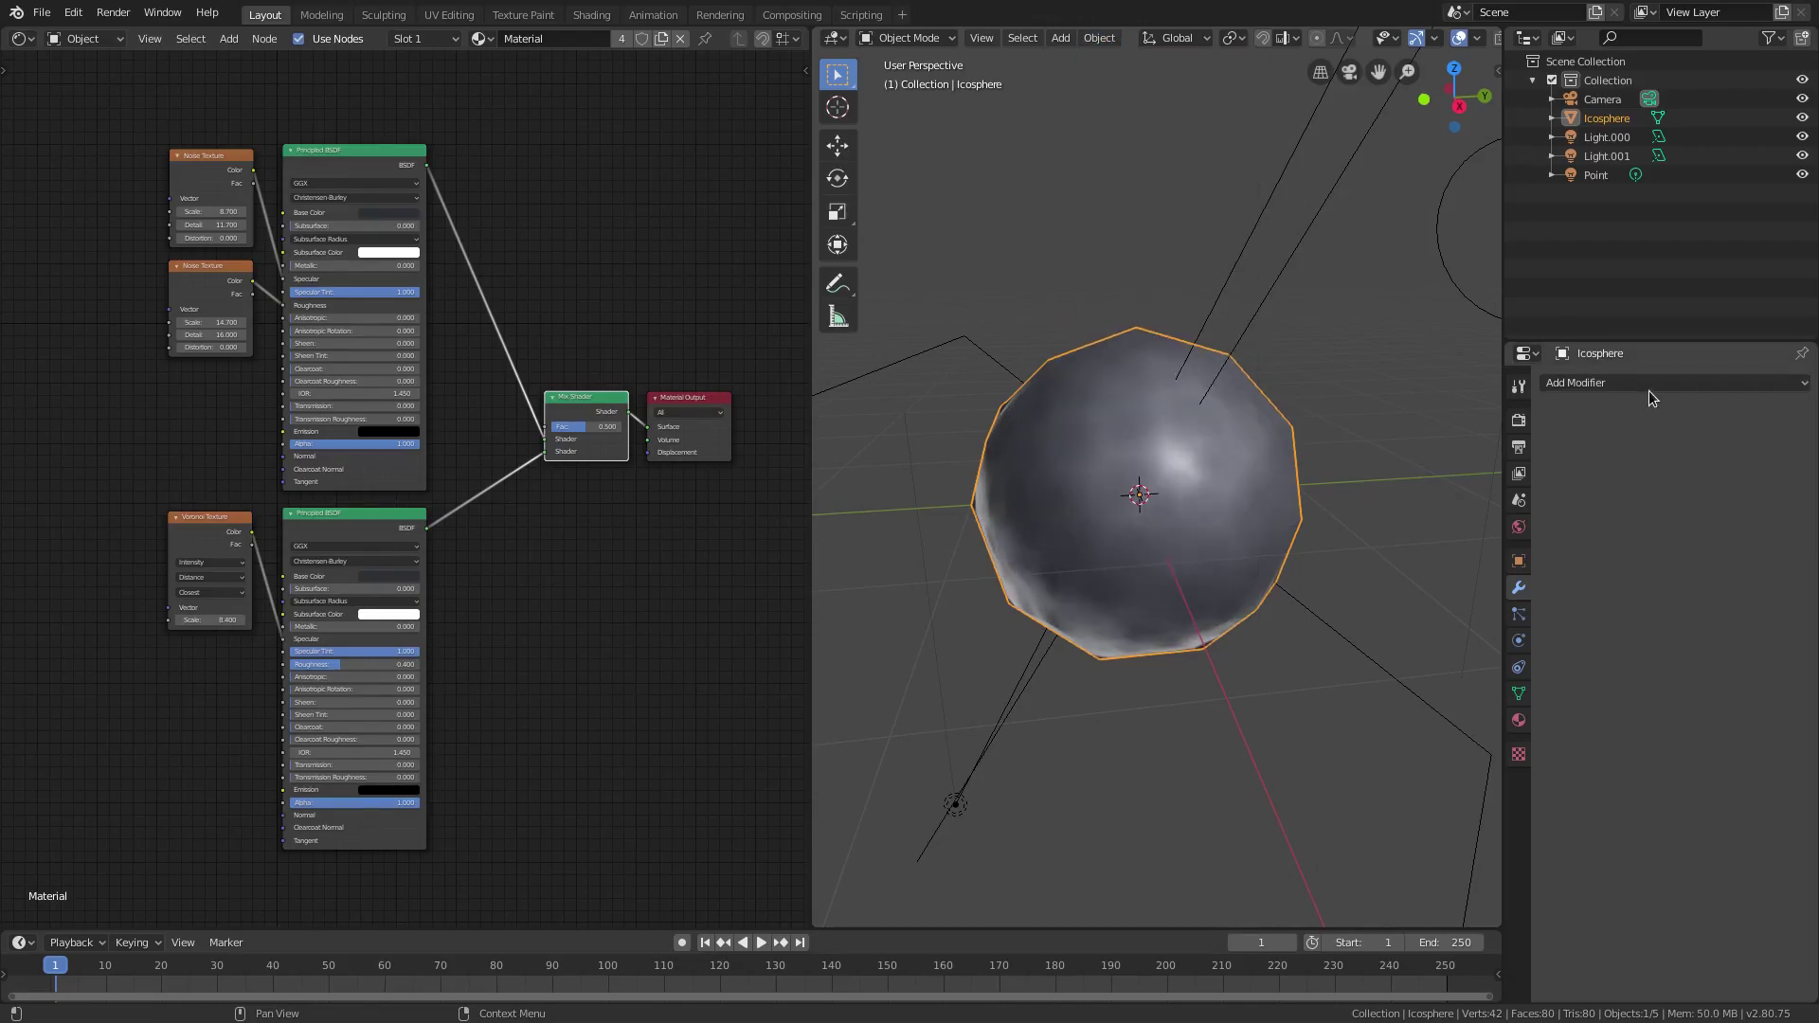
Step: Add a Subdivision Surface modifier to the icosphere with 3 subdivisions for both render and viewport, and collapse its settings
{"action": "left_click", "coordinate": [1646, 385]}
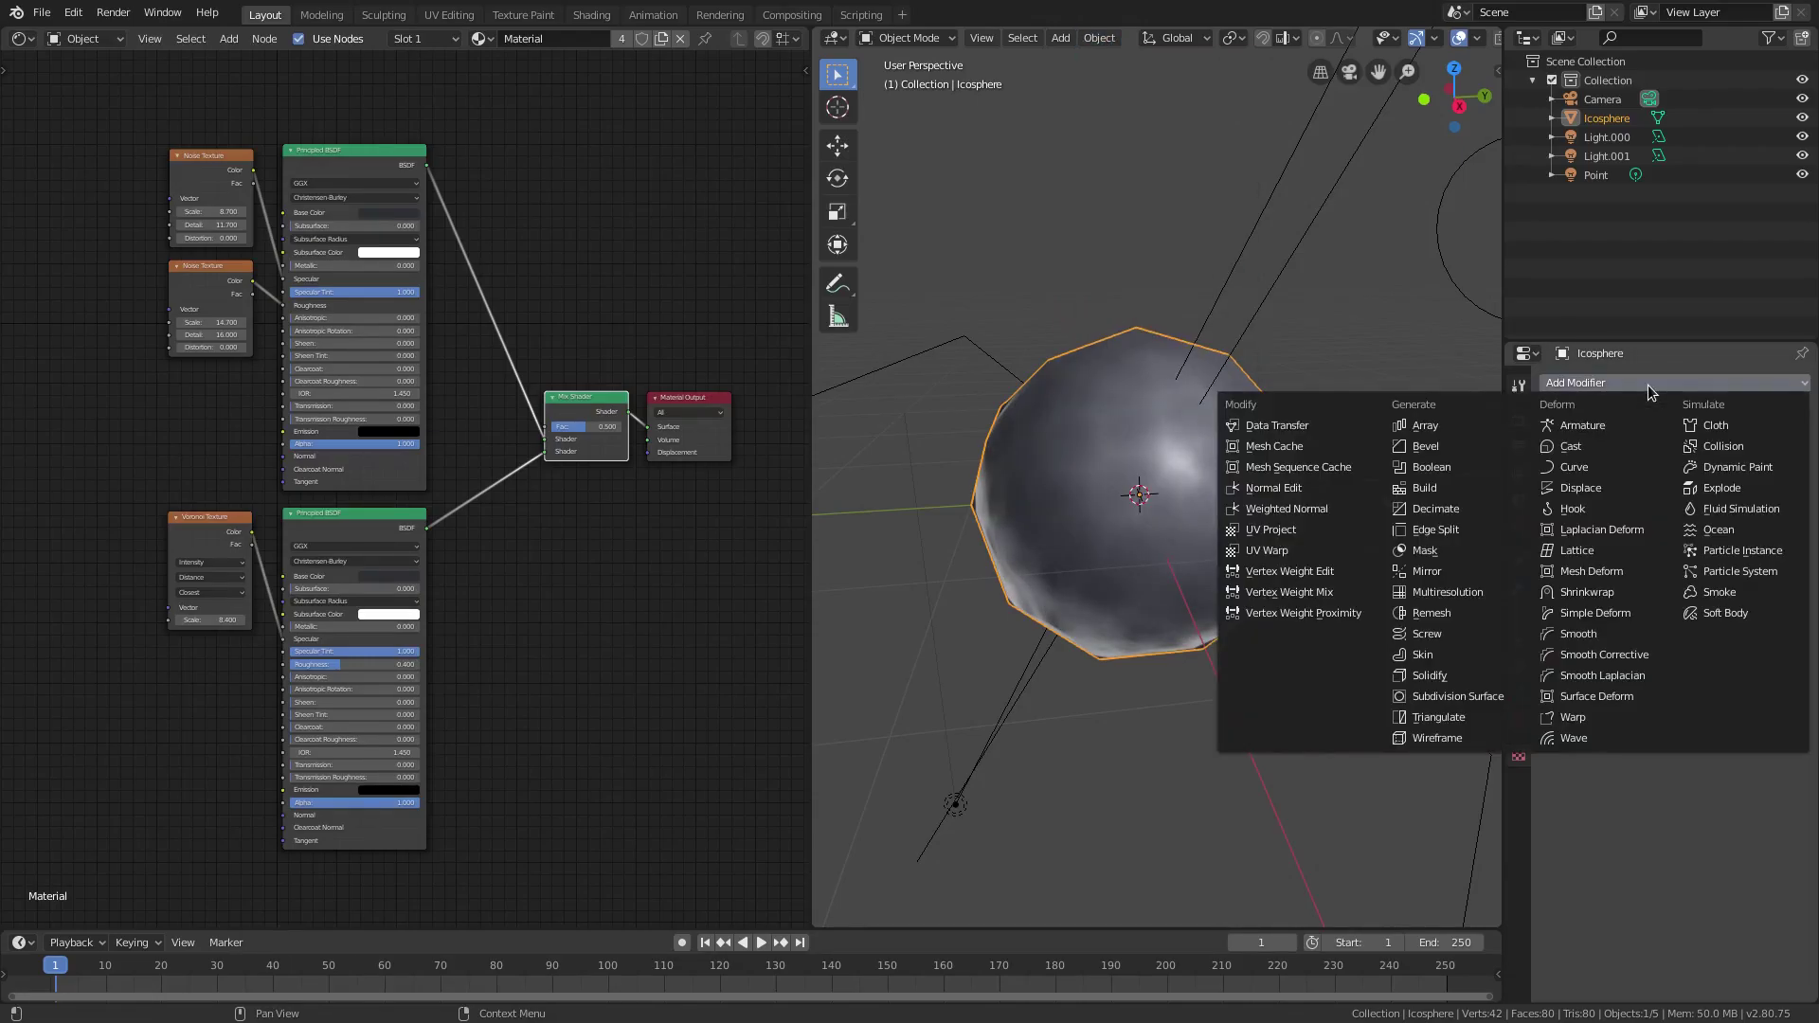
{"action": "left_click", "coordinate": [1450, 696]}
{"action": "left_click", "coordinate": [1667, 508]}
{"action": "left_click", "coordinate": [1668, 525]}
{"action": "left_click", "coordinate": [1668, 526]}
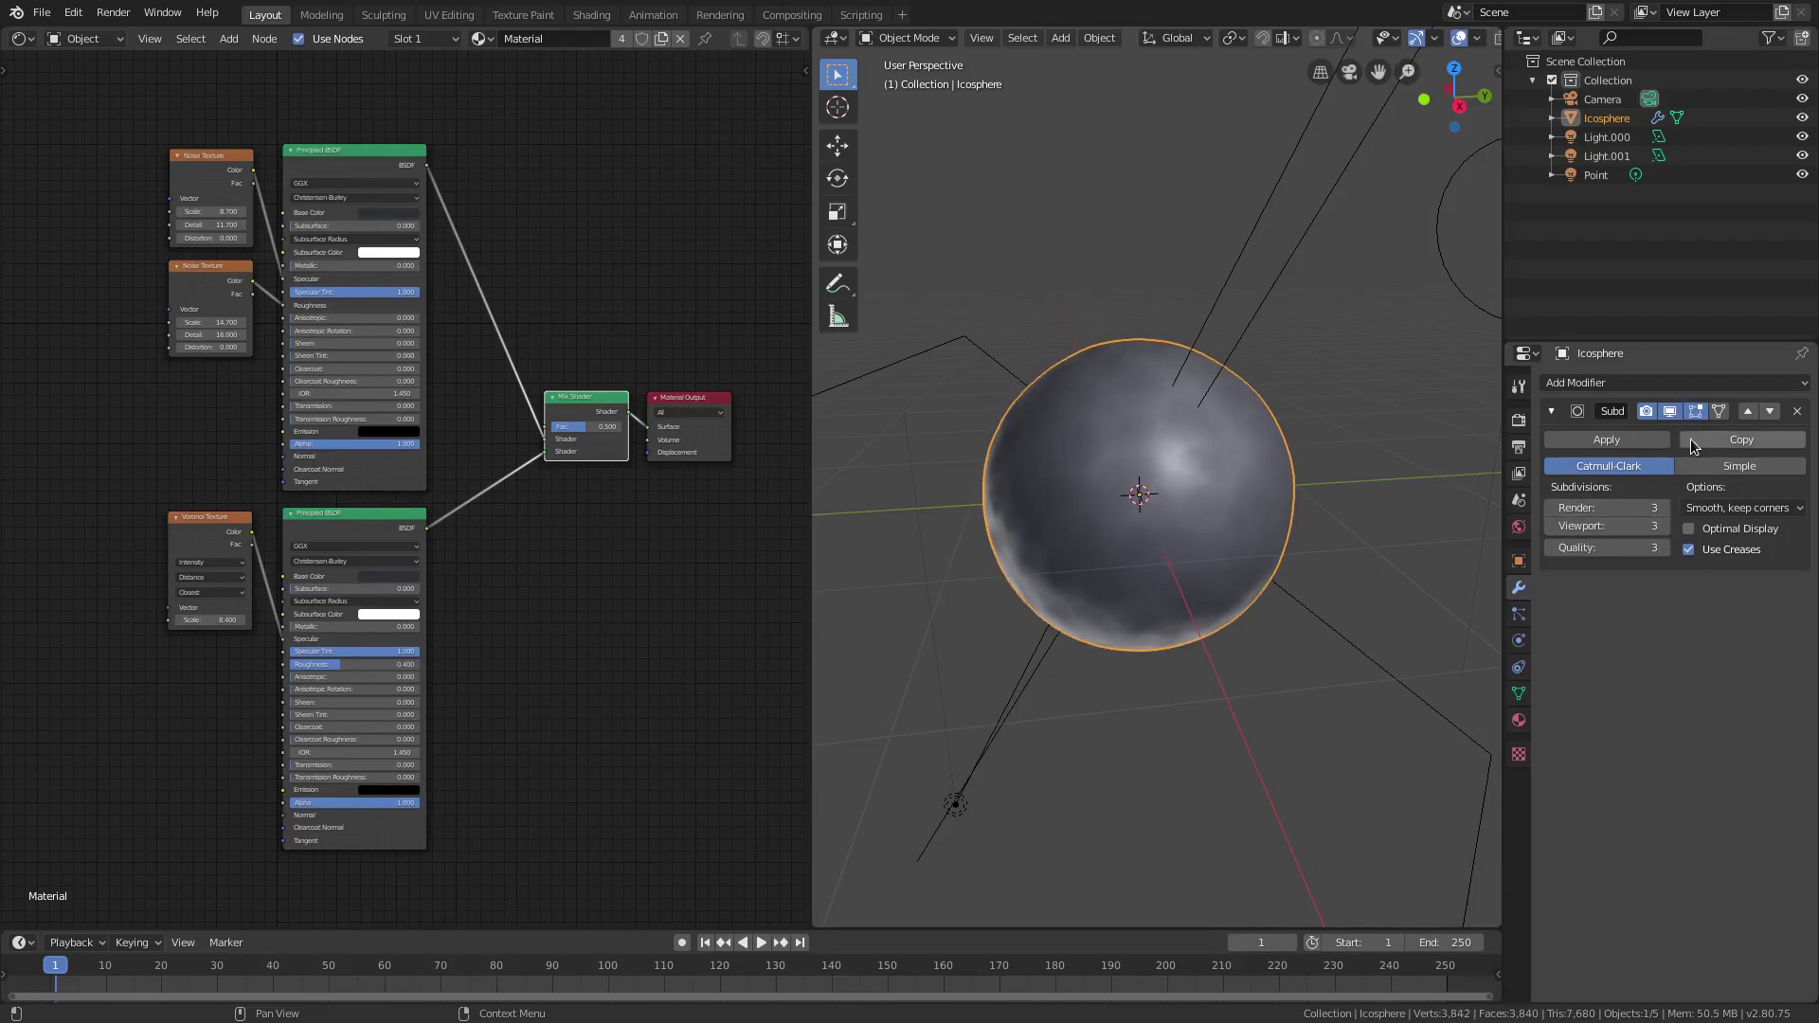
{"action": "left_click", "coordinate": [1551, 410]}
Step: Add a Displace modifier to the icosphere and assign it the existing texture named Texture
{"action": "left_click", "coordinate": [1608, 382]}
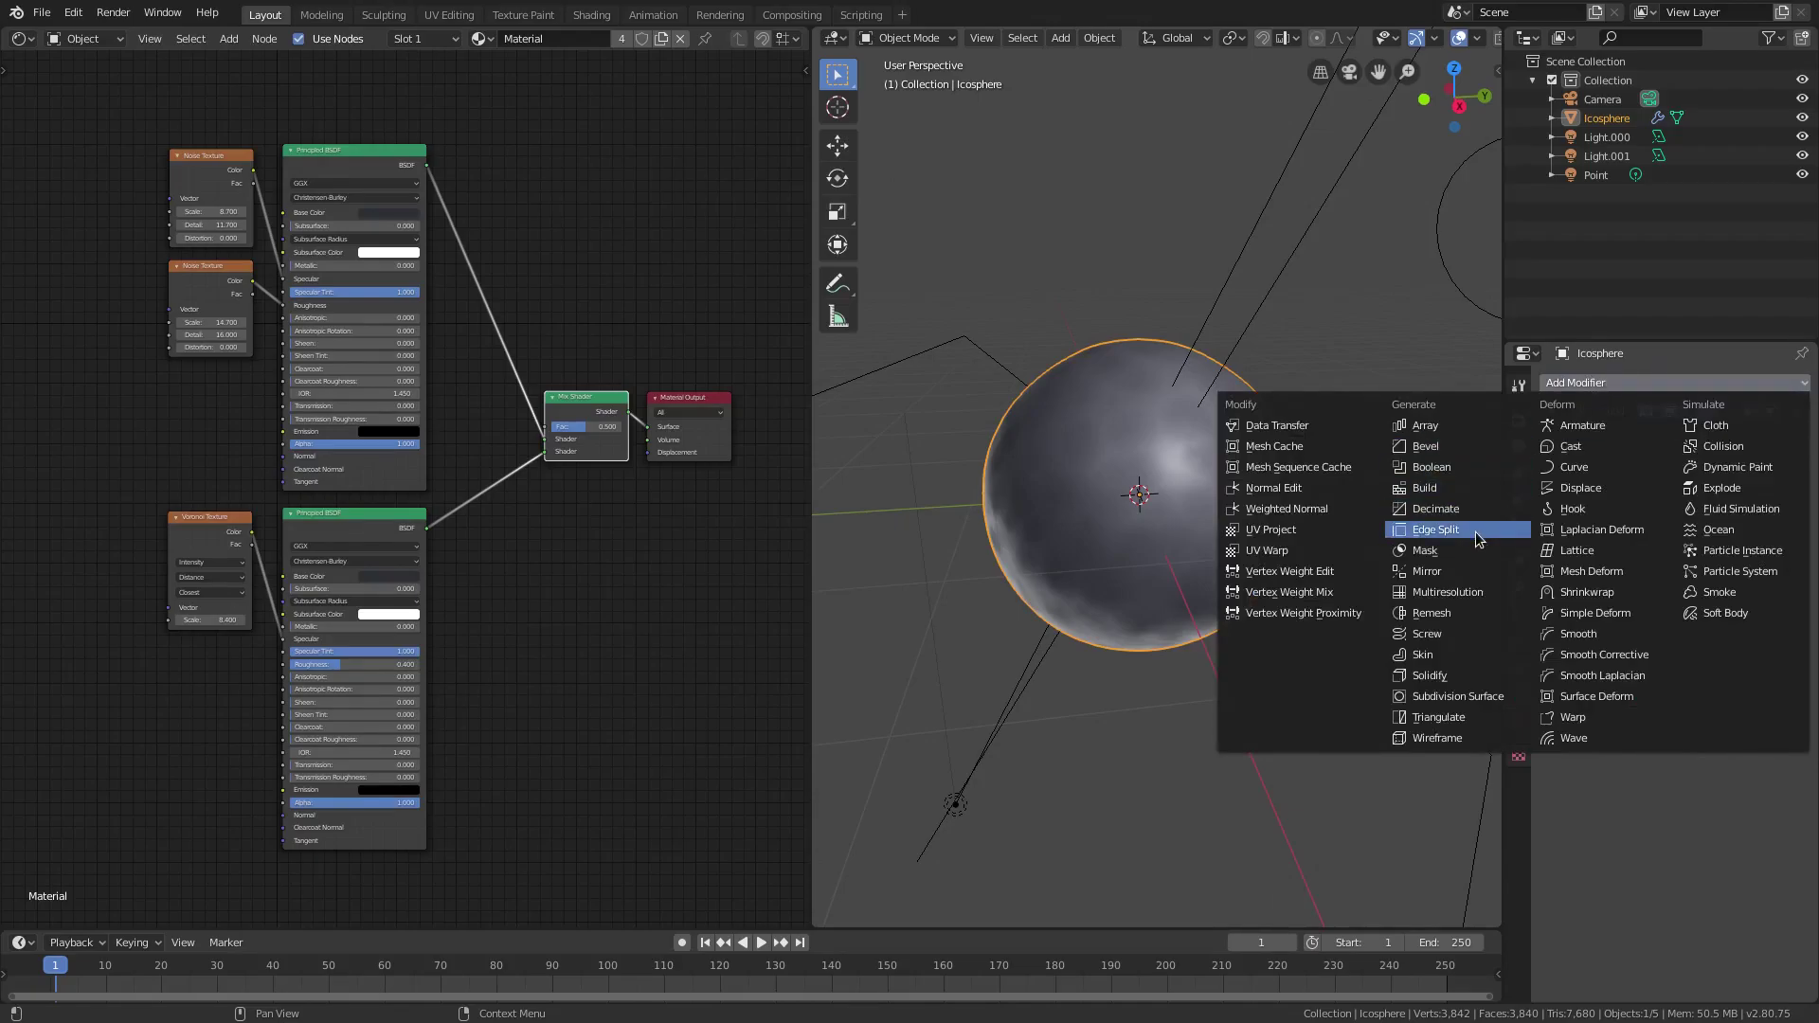
{"action": "left_click", "coordinate": [1580, 487]}
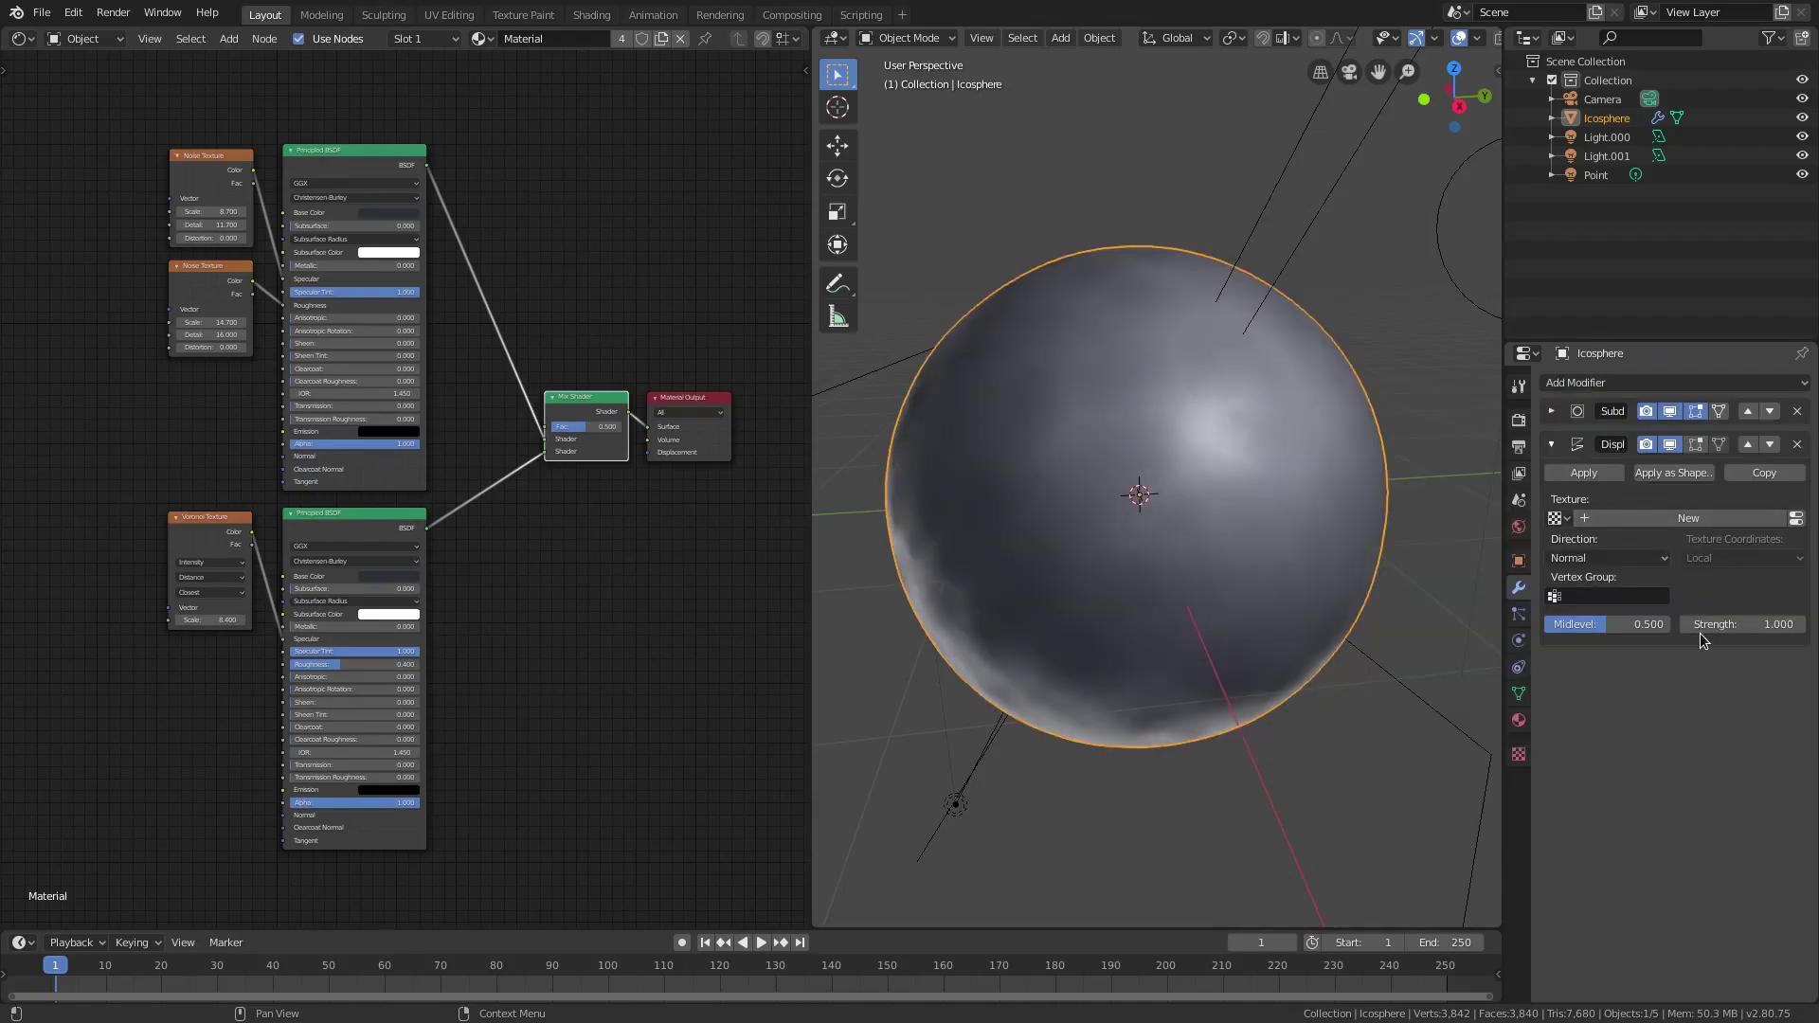
{"action": "left_click", "coordinate": [1557, 519]}
{"action": "left_click", "coordinate": [1566, 548]}
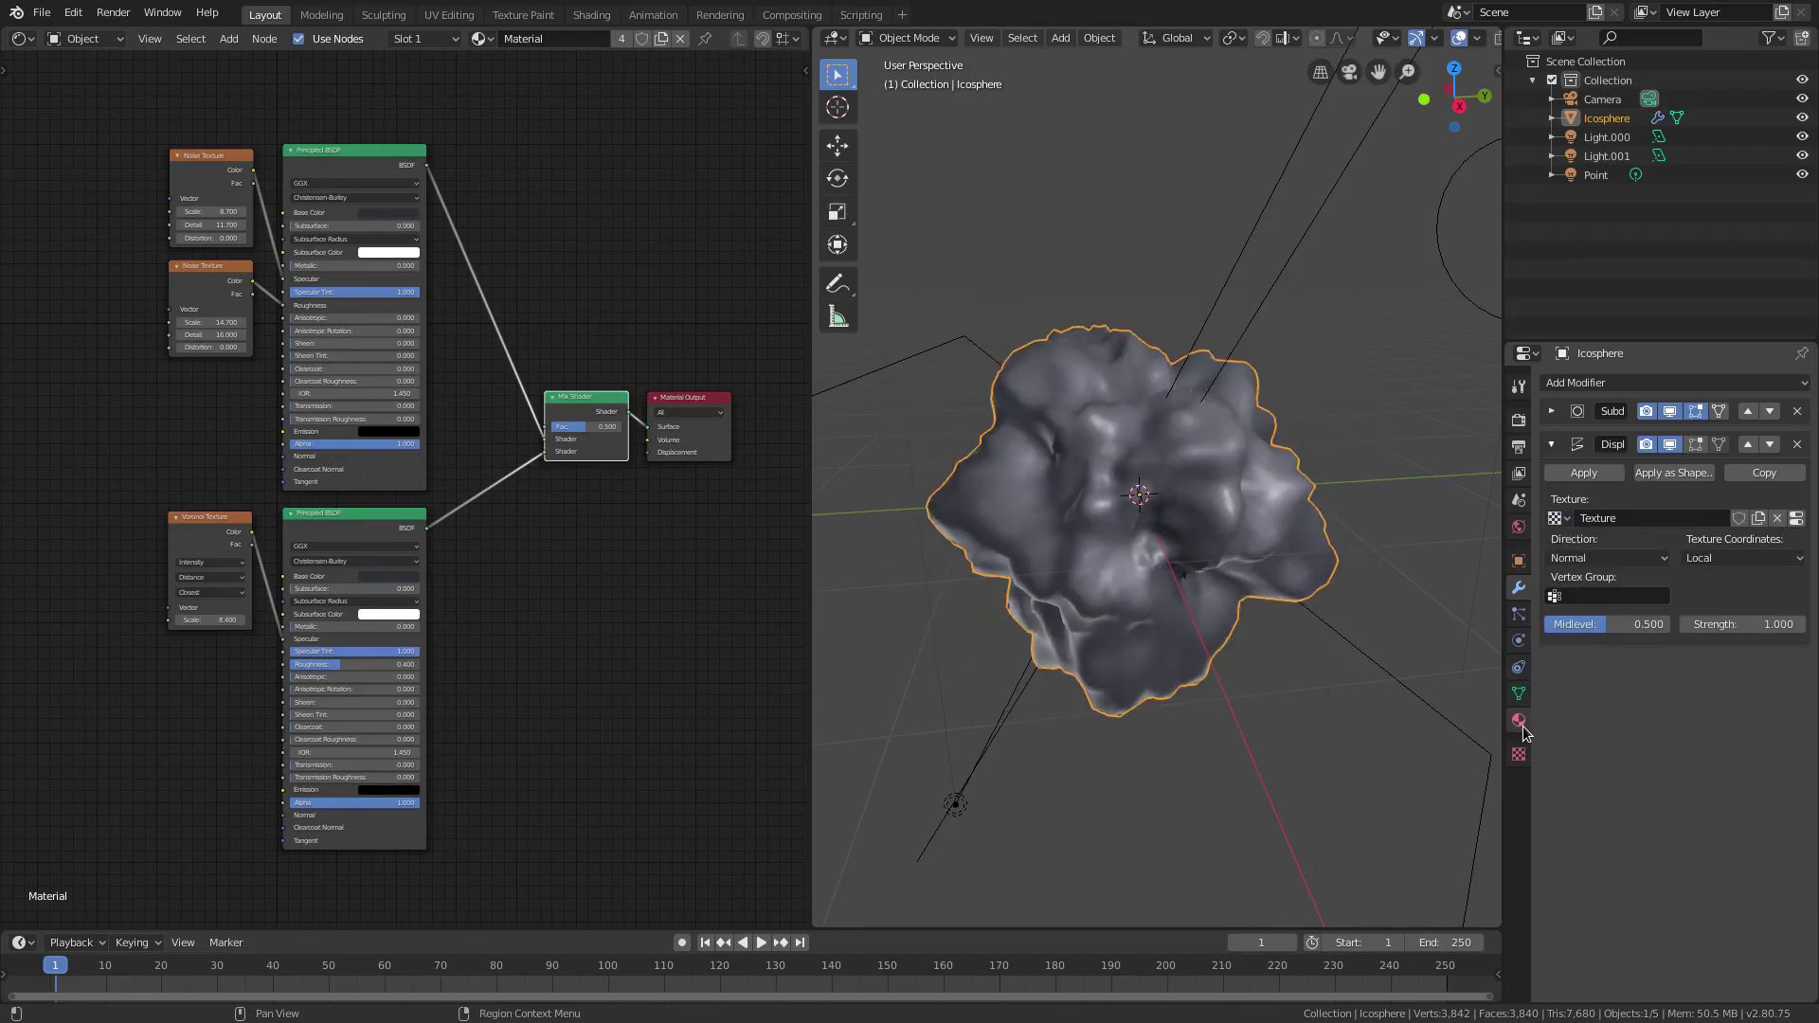
Step: Choose Clouds as the type of the displacement texture and return to the modifier settings
{"action": "left_click", "coordinate": [1519, 754]}
{"action": "left_click", "coordinate": [1629, 441]}
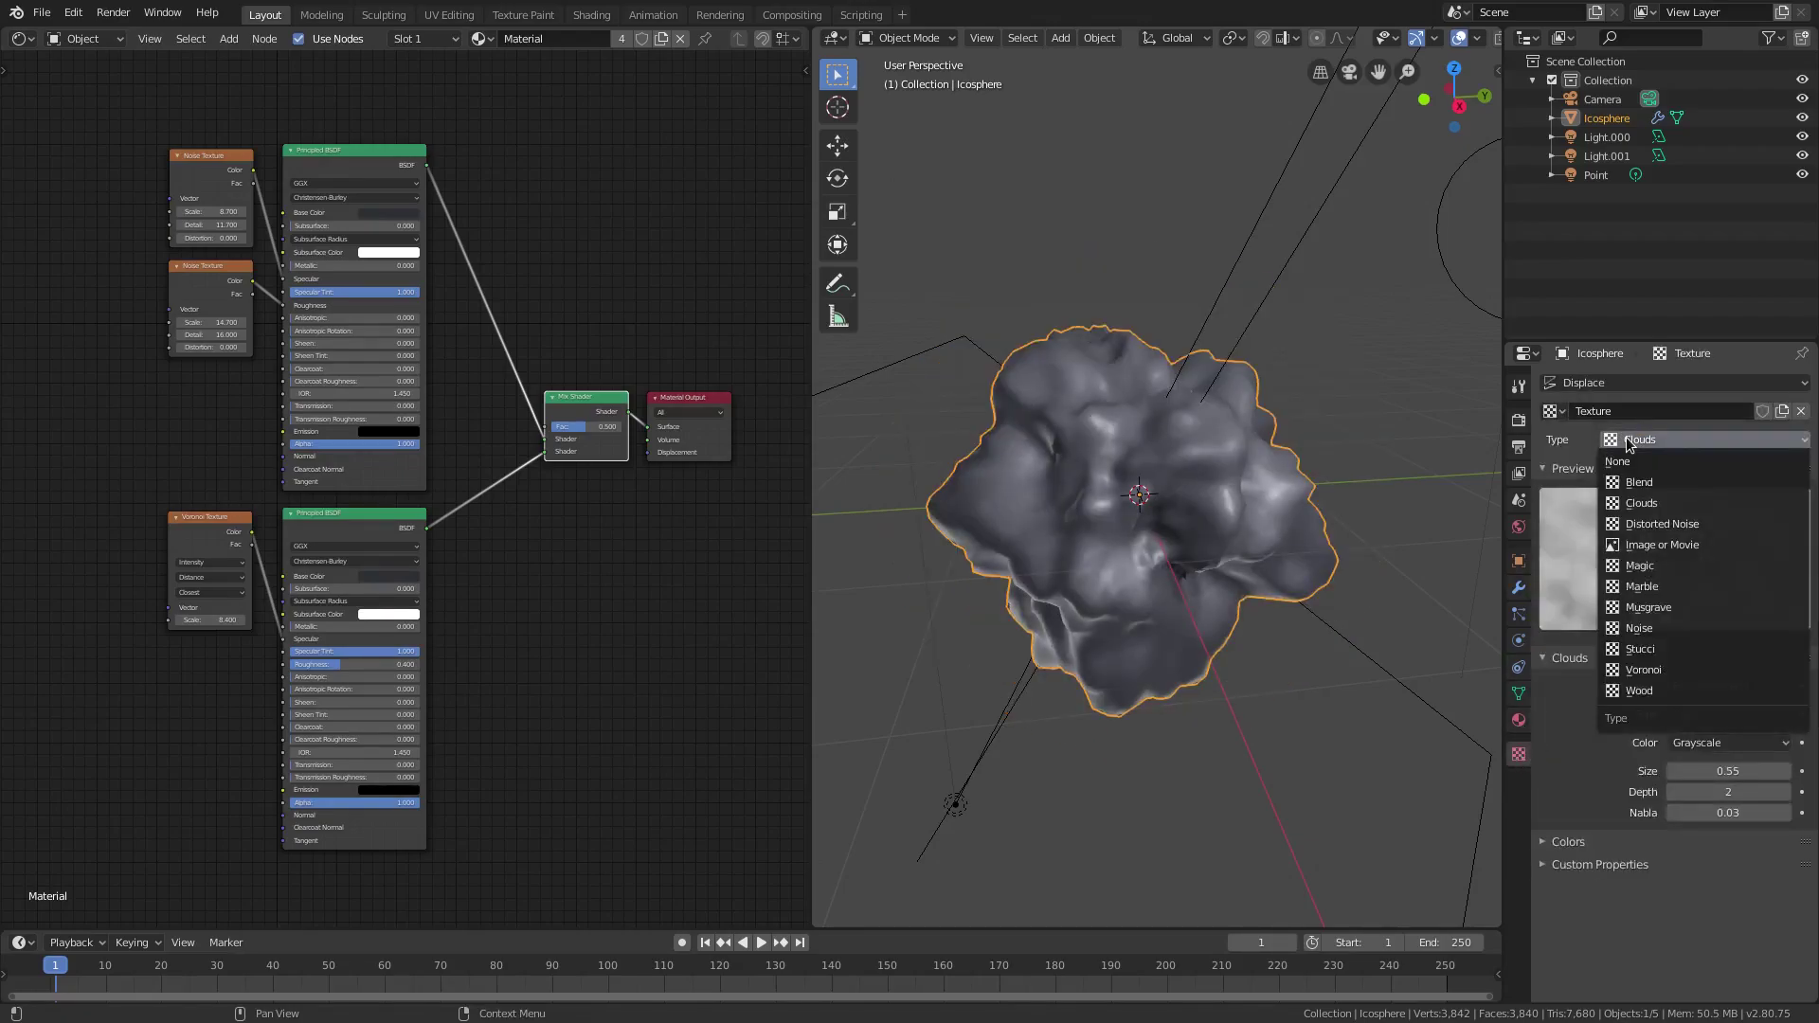
{"action": "left_click", "coordinate": [1661, 512]}
{"action": "left_click", "coordinate": [1519, 587]}
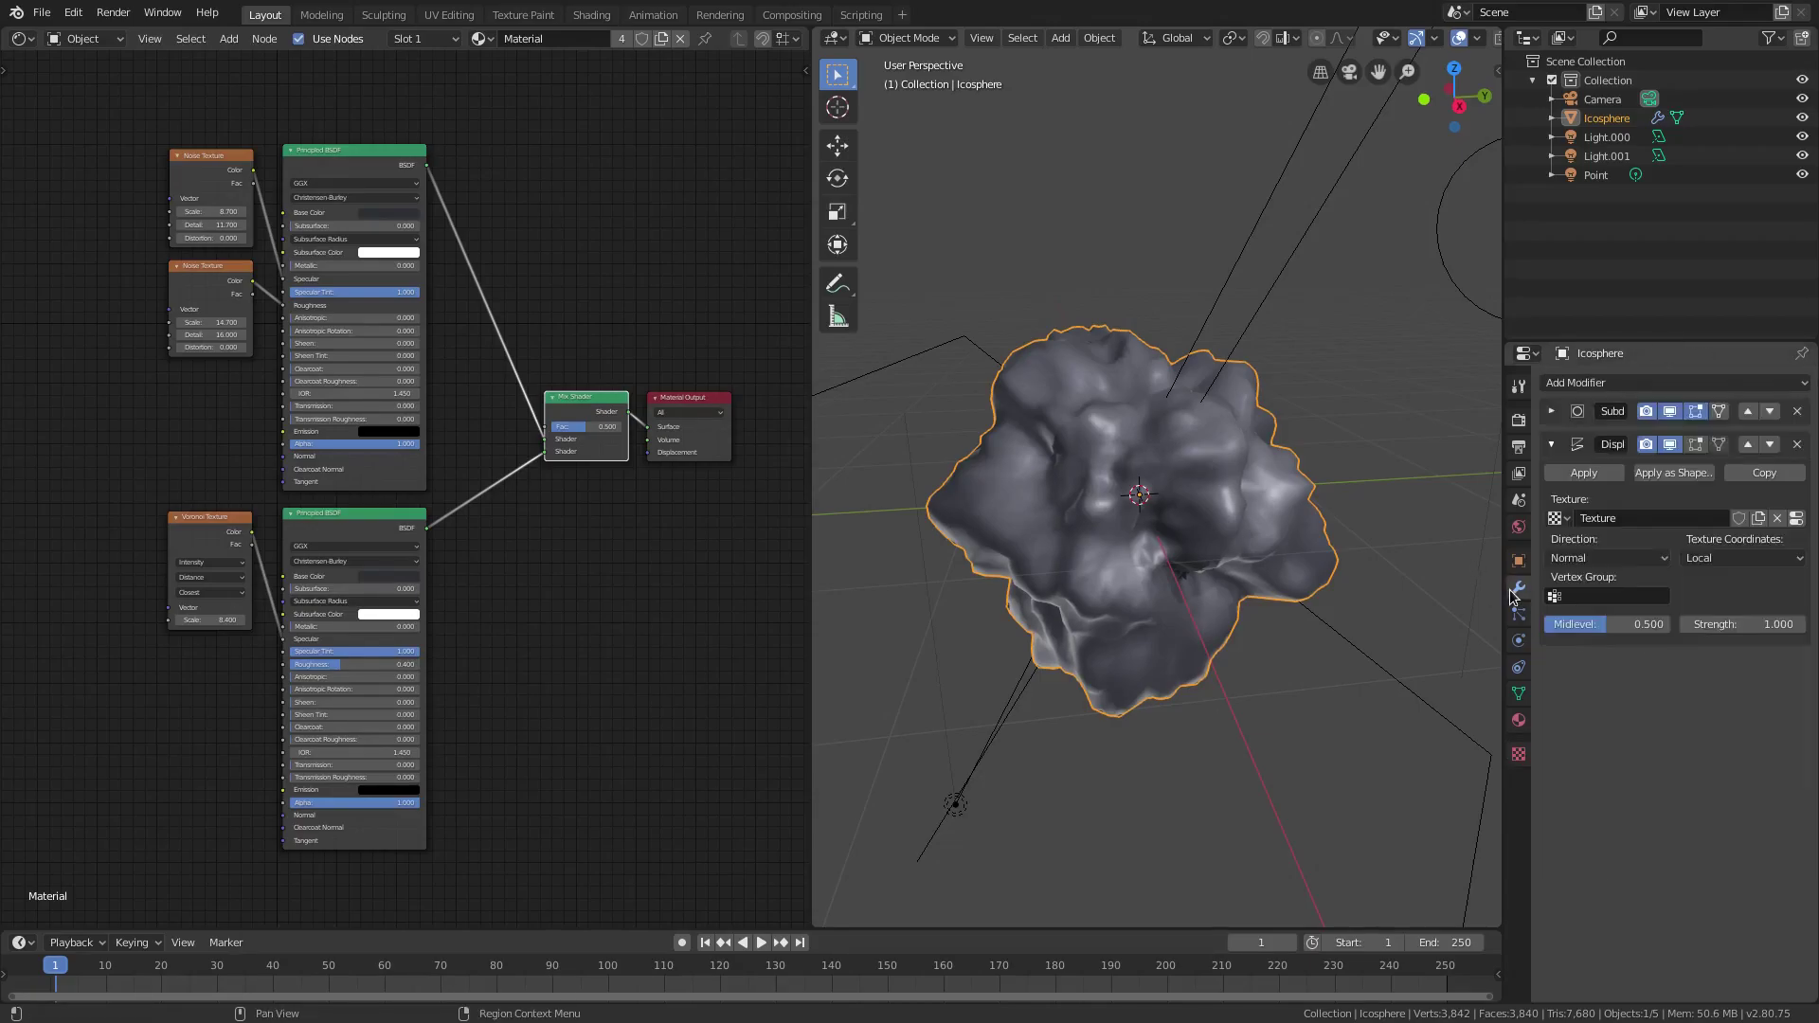
Step: Set the Displace modifier's strength to 0.1
{"action": "left_click", "coordinate": [1739, 626]}
{"action": "left_click", "coordinate": [1739, 626]}
{"action": "type", "text": ".1"}
{"action": "key", "text": "Return"}
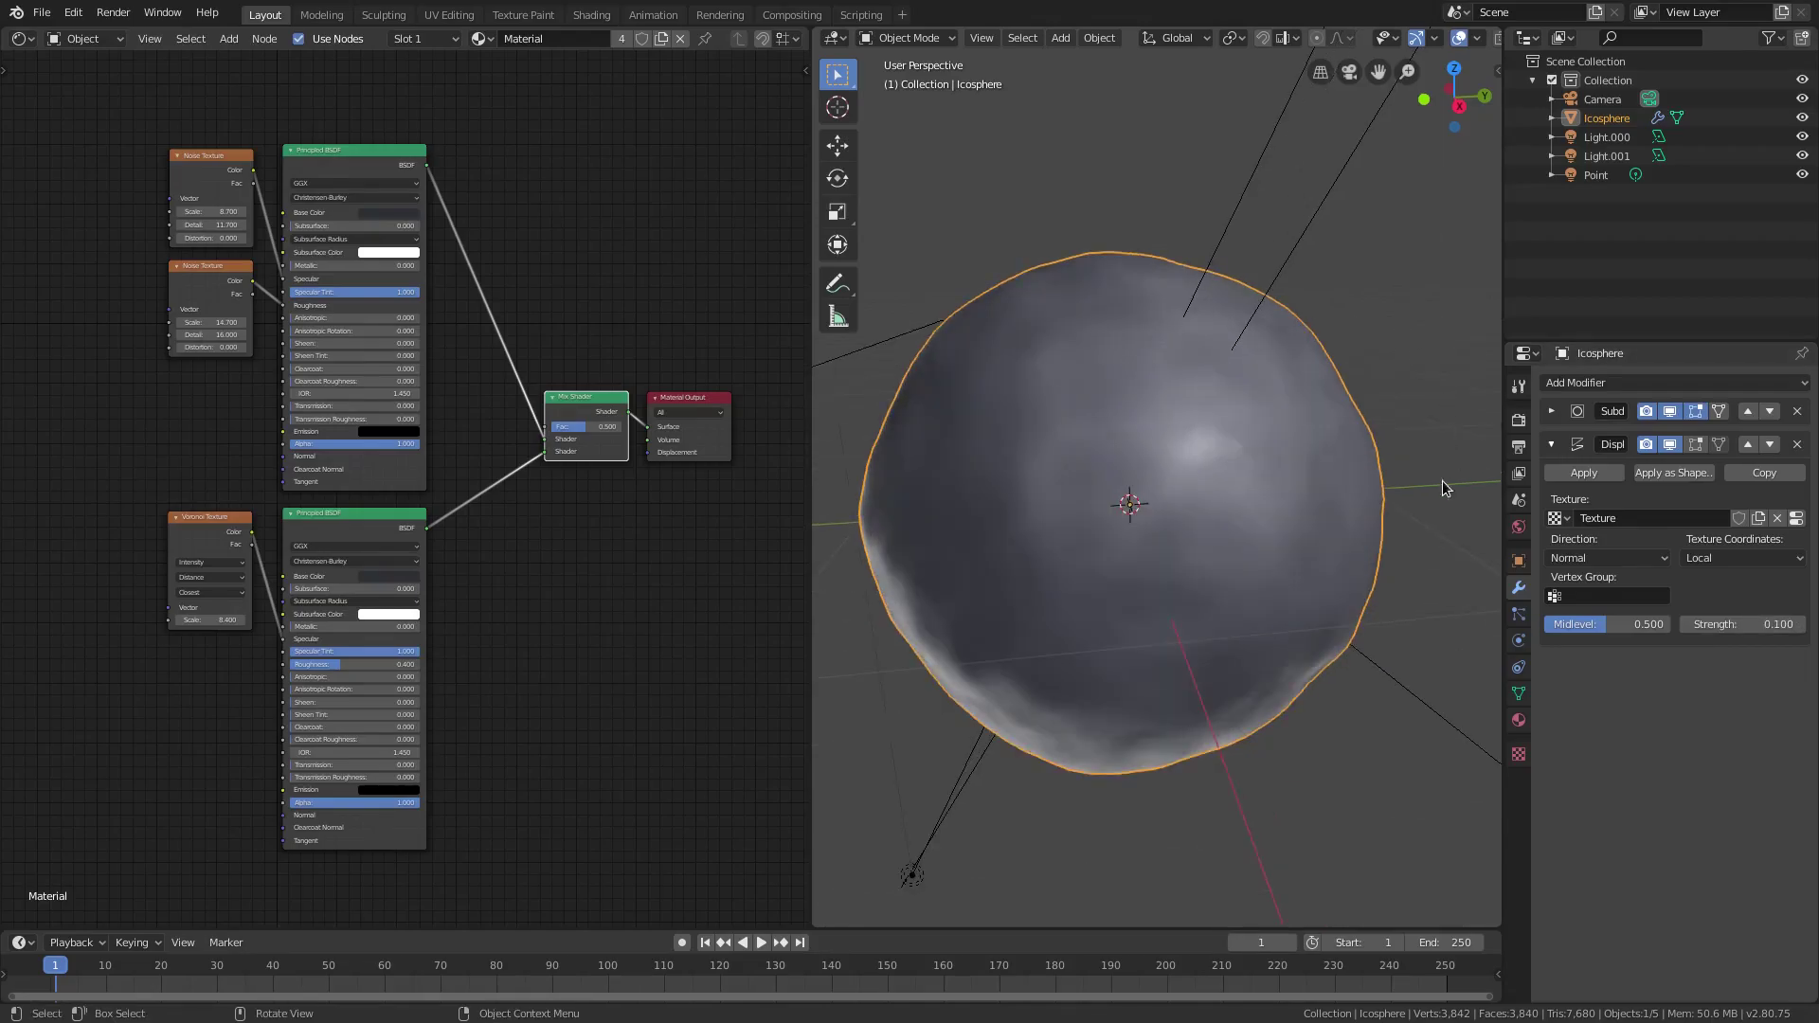
{"action": "scroll", "coordinate": [1129, 787], "scroll_direction": "down", "scroll_amount": 3}
{"action": "mouse_move", "coordinate": [1129, 787]}
{"action": "middle_mouse_down"}
{"action": "mouse_move", "coordinate": [1266, 784]}
{"action": "mouse_move", "coordinate": [1141, 772]}
{"action": "middle_mouse_up"}
Step: Connect the upper Principled BSDF directly to the Material Output's Surface input, taking the Mix Shader out of the chain
{"action": "scroll", "coordinate": [572, 556], "scroll_direction": "up", "scroll_amount": 3}
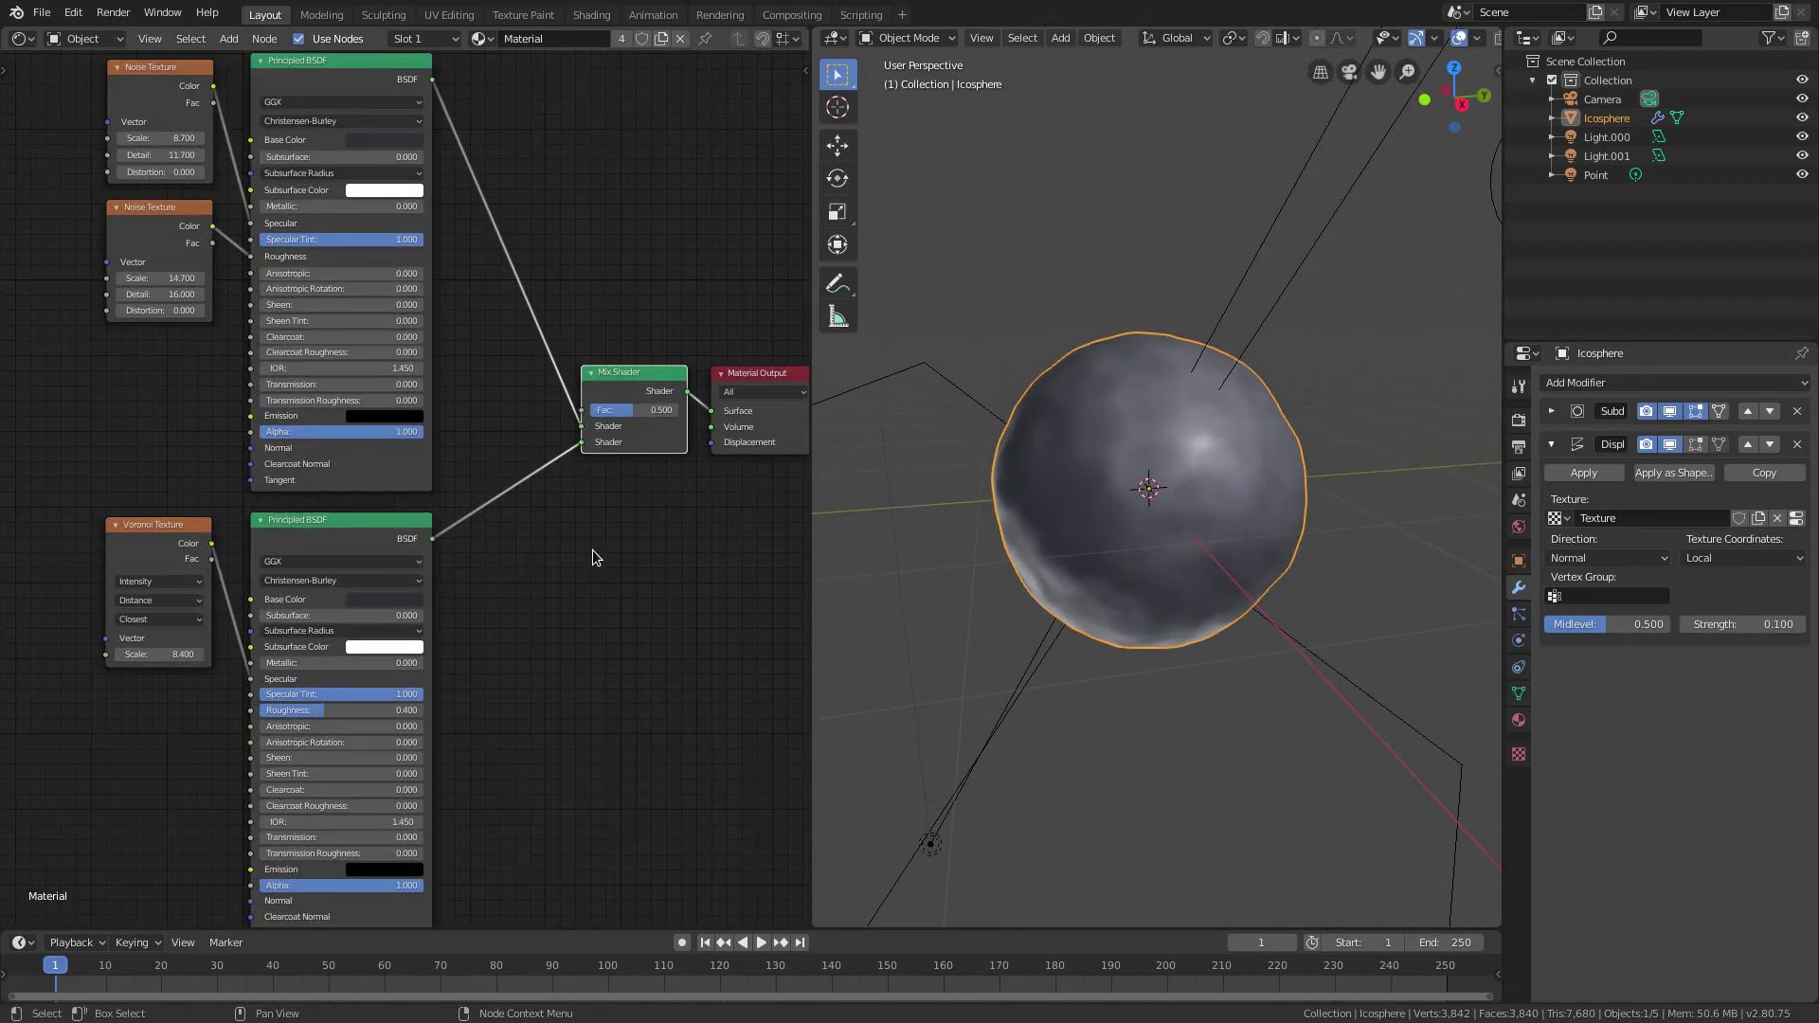
{"action": "middle_click_drag", "start_coordinate": [578, 430], "coordinate": [570, 492]}
{"action": "left_click_drag", "start_coordinate": [571, 489], "coordinate": [615, 498]}
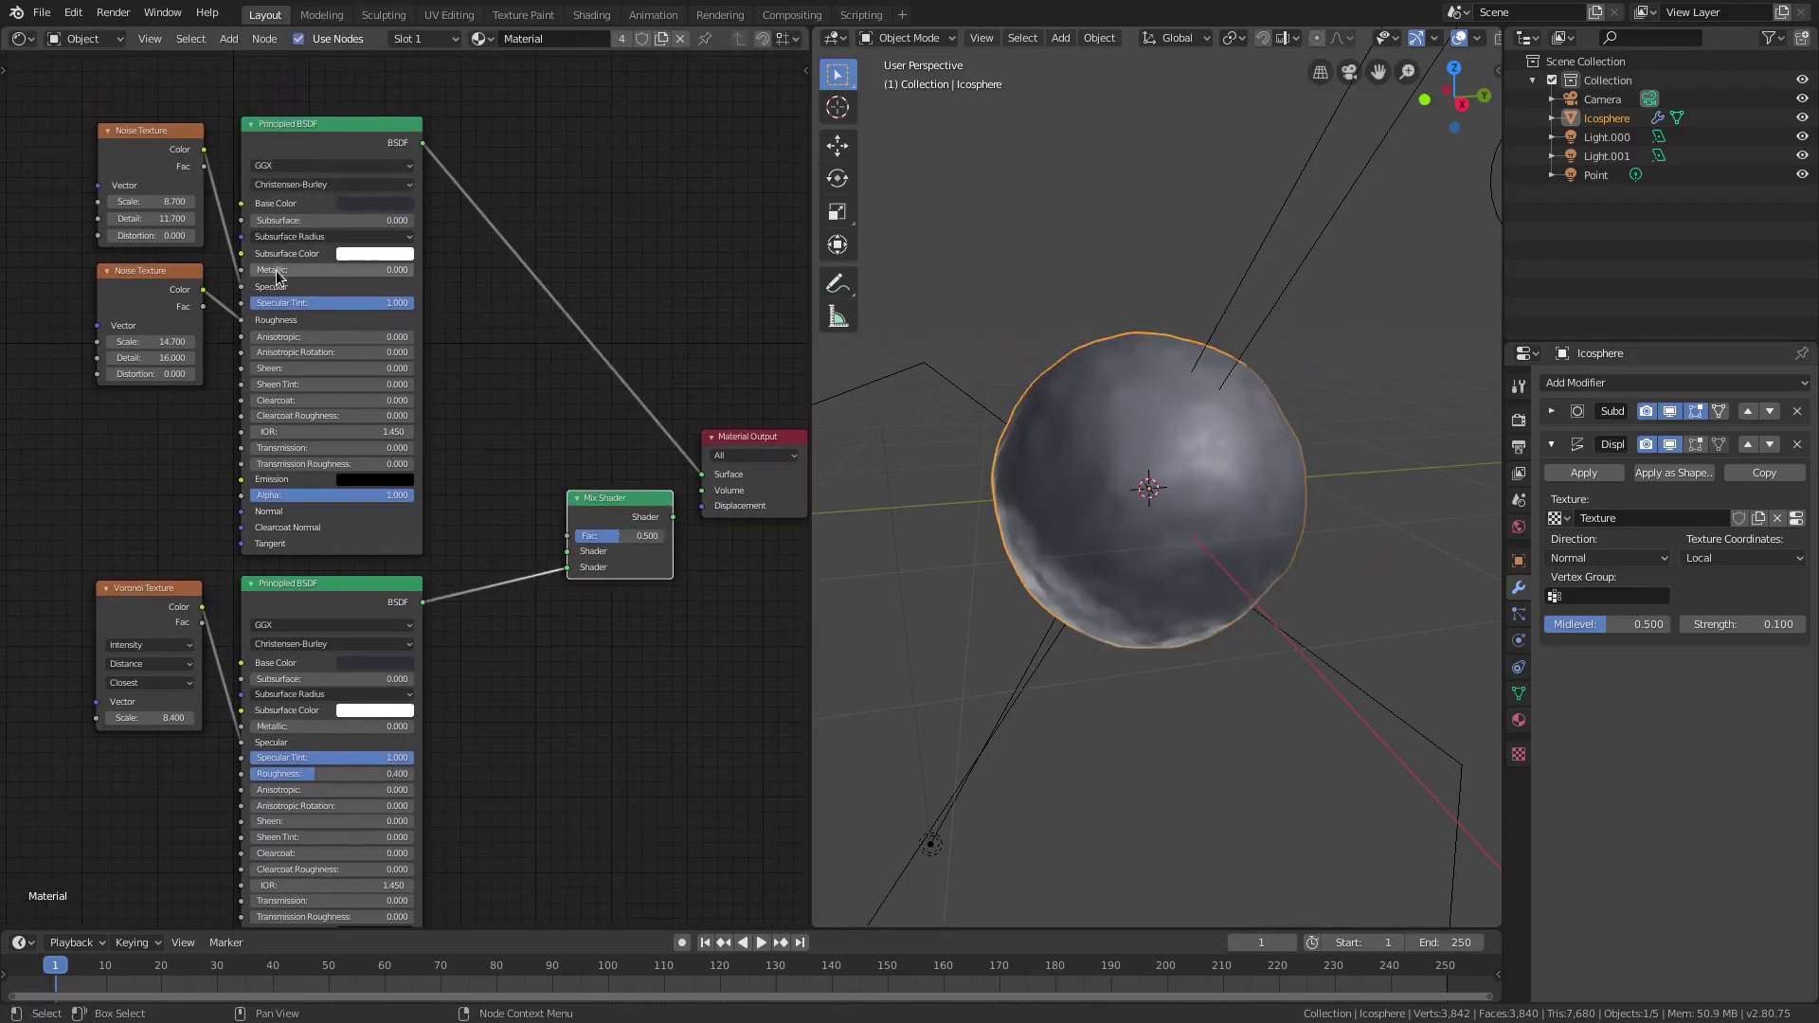
Step: Disconnect the second Noise Texture from the upper Principled BSDF's Roughness input
{"action": "middle_click_drag", "start_coordinate": [408, 585], "coordinate": [447, 618]}
{"action": "scroll", "coordinate": [350, 464], "scroll_direction": "up", "scroll_amount": 1}
{"action": "middle_click_drag", "start_coordinate": [239, 314], "coordinate": [373, 437]}
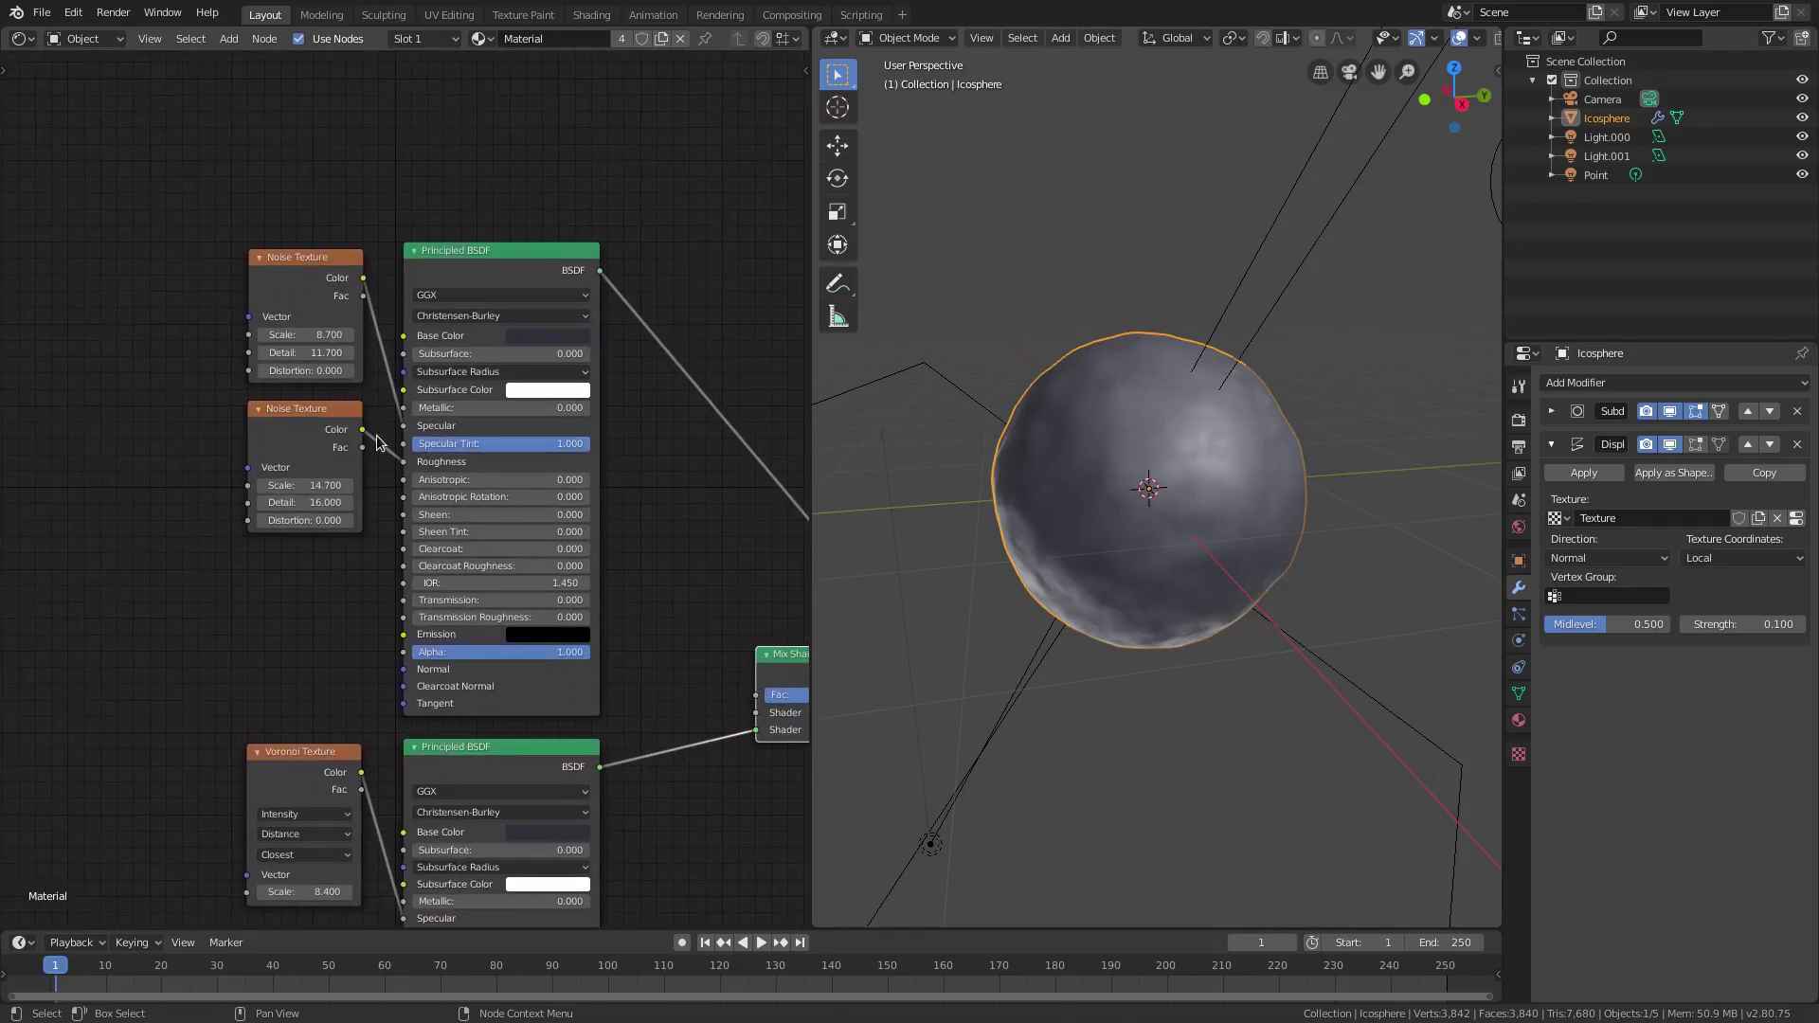
{"action": "left_click_drag", "start_coordinate": [402, 463], "coordinate": [621, 574]}
{"action": "scroll", "coordinate": [714, 500], "scroll_direction": "up", "scroll_amount": 2}
{"action": "middle_click_drag", "start_coordinate": [713, 500], "coordinate": [640, 492]}
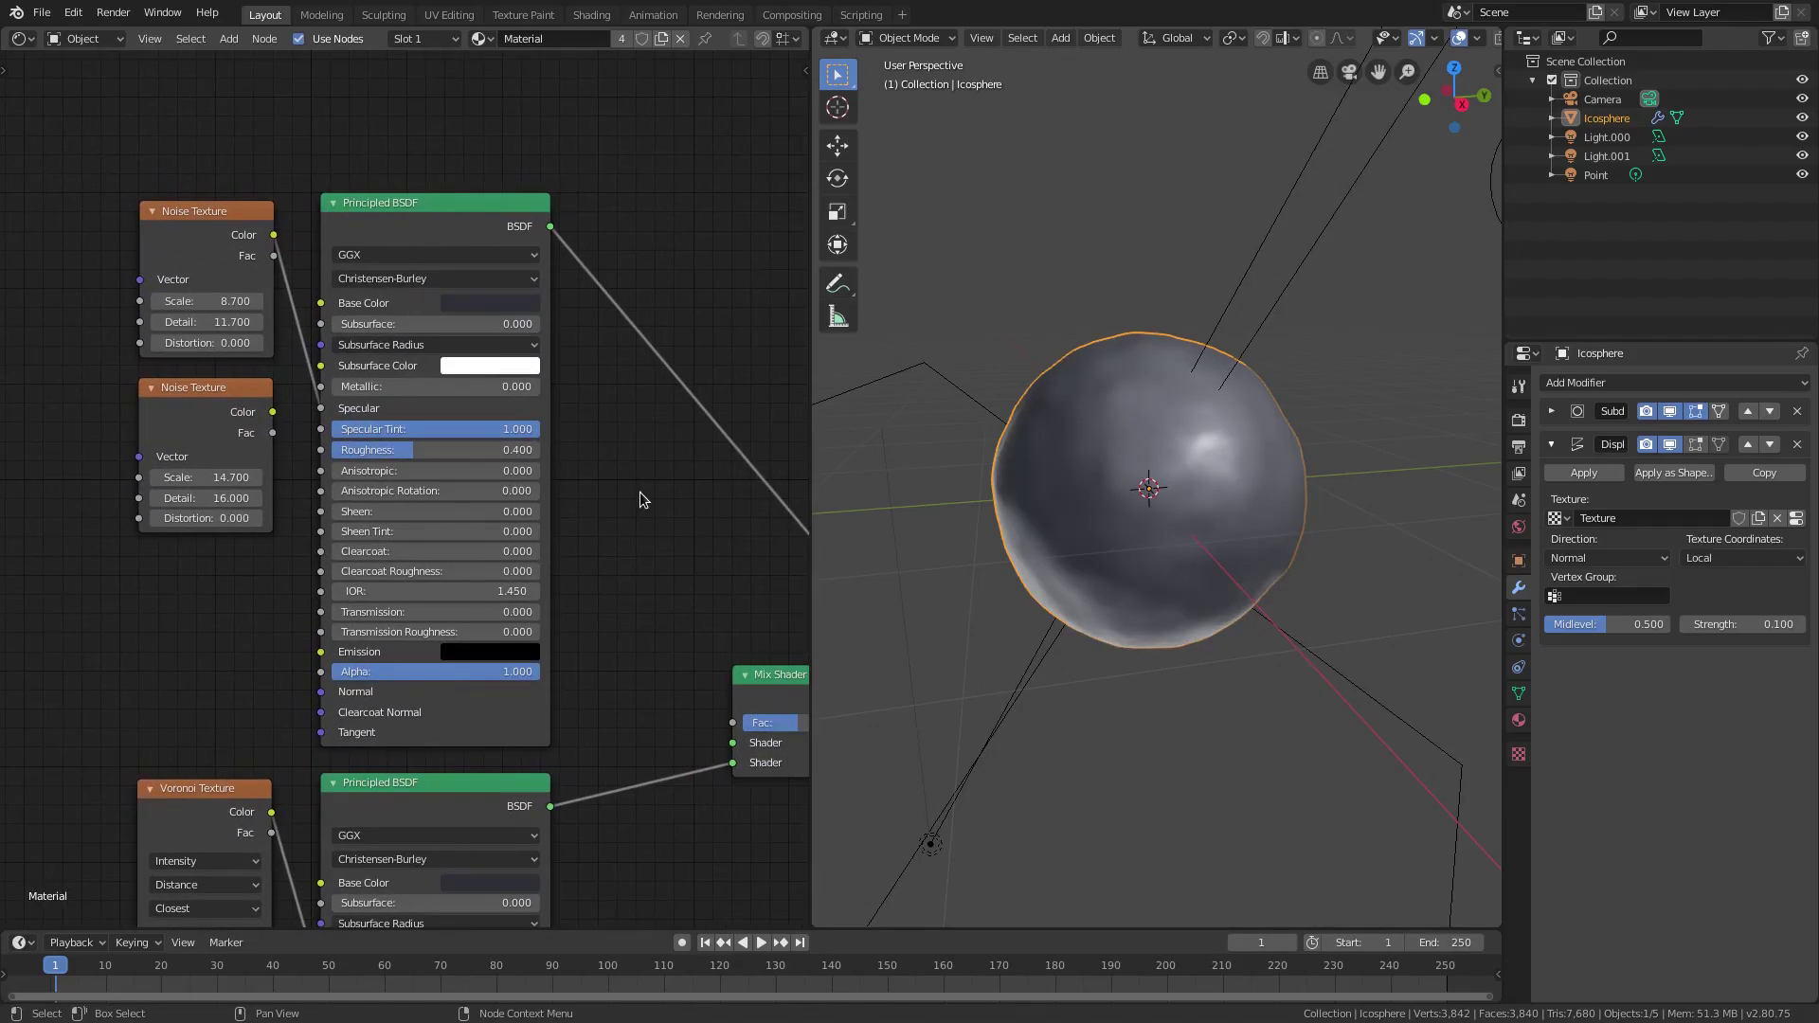
Step: Collapse the Displace modifier and disable viewport display of both the Subdivision and Displace modifiers, keeping them enabled for rendering
{"action": "left_click", "coordinate": [1555, 445]}
{"action": "left_click", "coordinate": [1646, 445]}
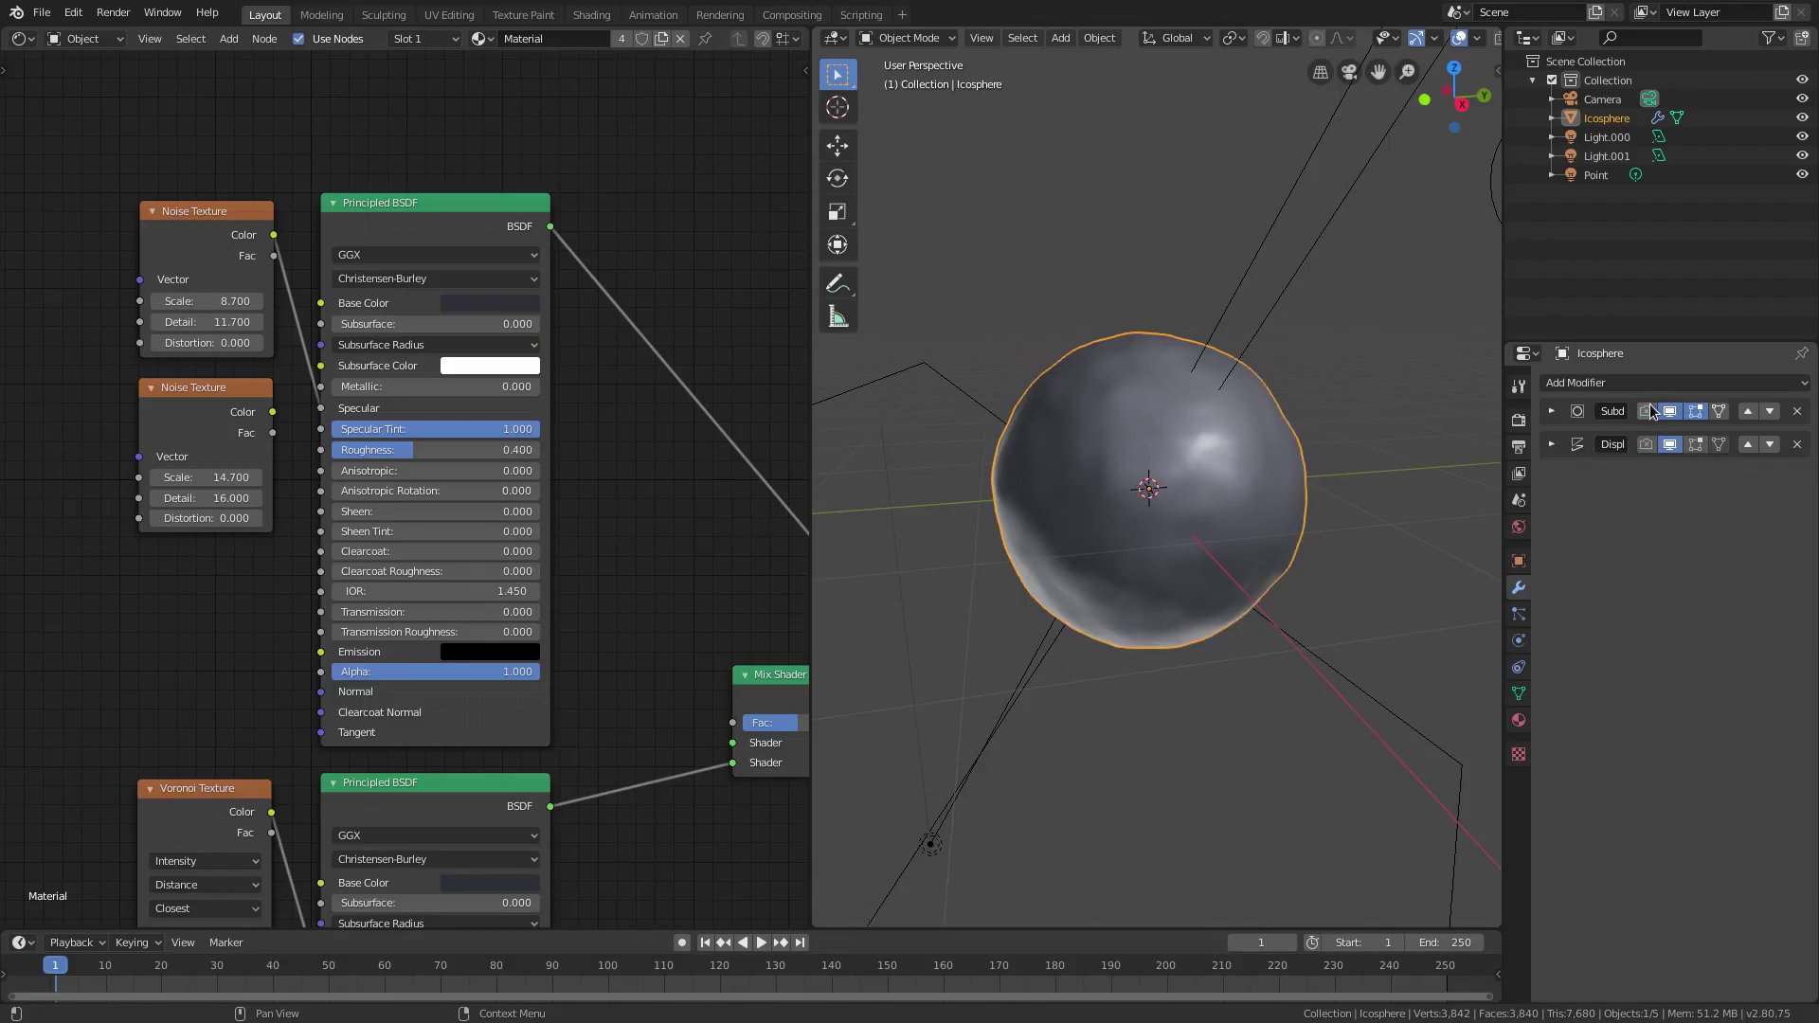
{"action": "left_click", "coordinate": [1646, 411]}
{"action": "left_click", "coordinate": [1645, 445]}
{"action": "left_click", "coordinate": [1669, 411]}
{"action": "left_click", "coordinate": [1669, 444]}
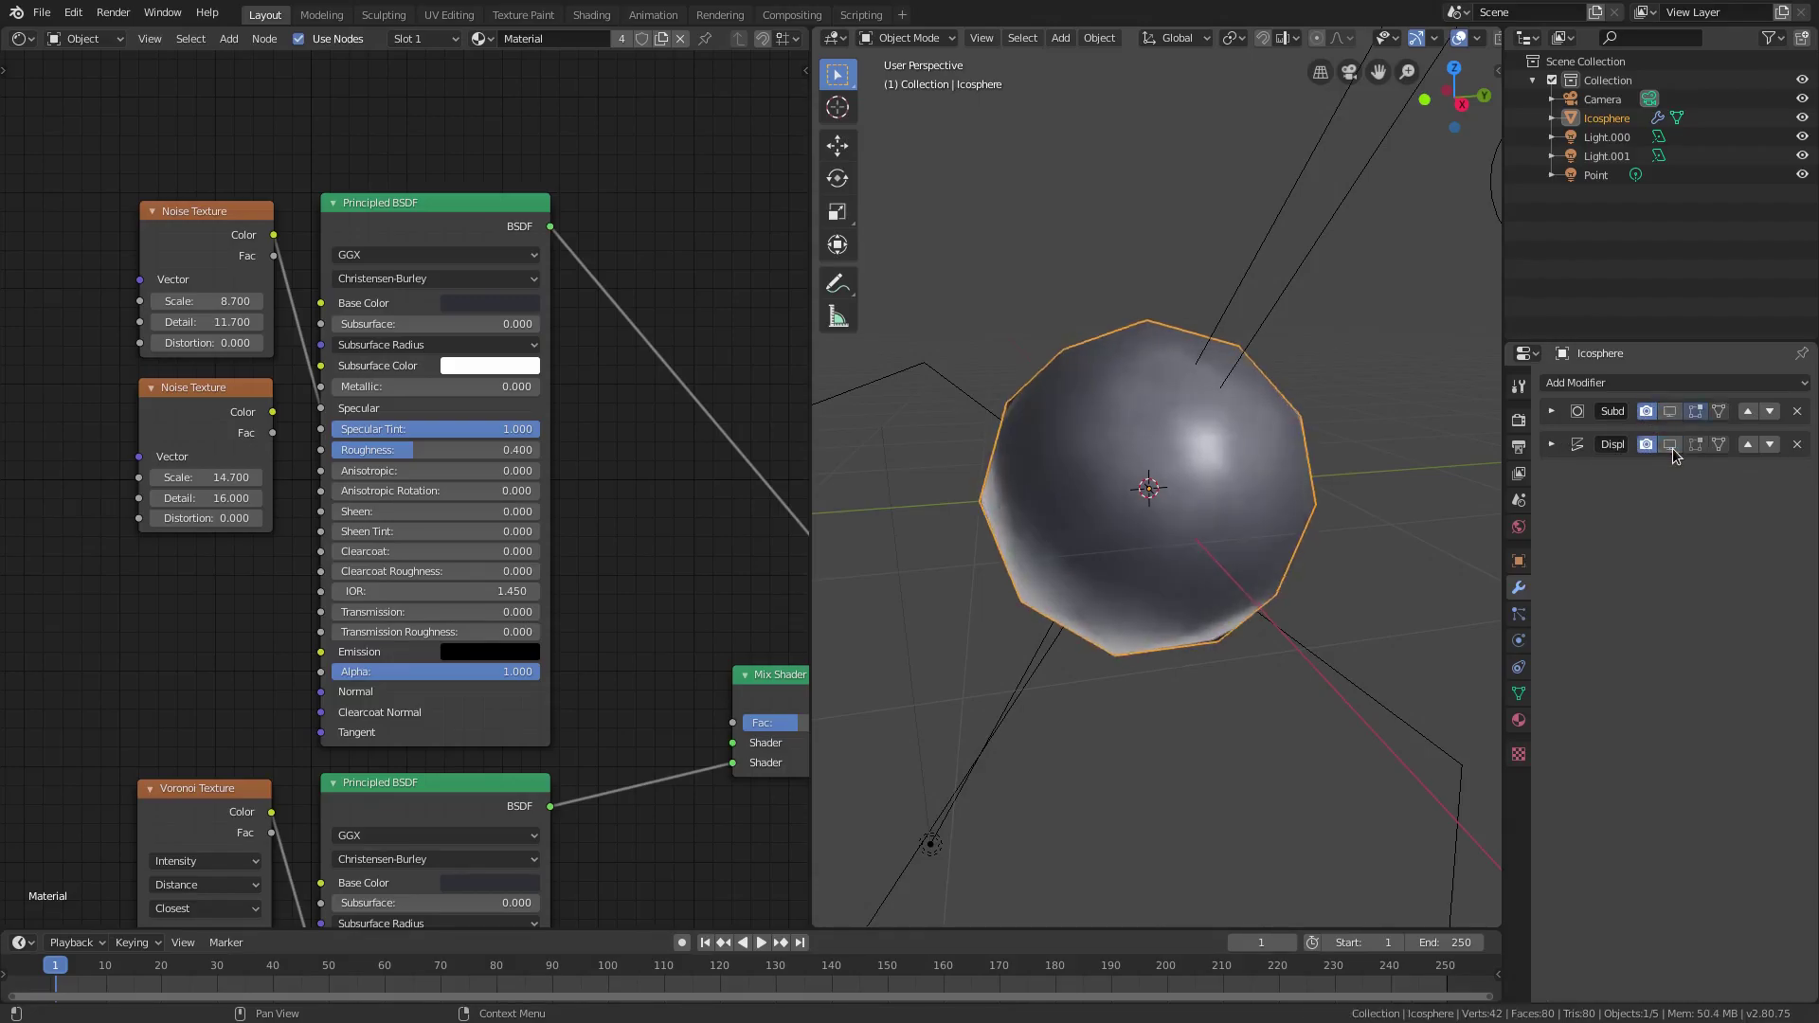
{"action": "scroll", "coordinate": [1191, 593], "scroll_direction": "up", "scroll_amount": 3}
{"action": "middle_click_drag", "start_coordinate": [1191, 593], "coordinate": [1162, 562]}
{"action": "scroll", "coordinate": [1224, 599], "scroll_direction": "down", "scroll_amount": 3}
{"action": "scroll", "coordinate": [1146, 559], "scroll_direction": "up", "scroll_amount": 4}
{"action": "left_click_drag", "start_coordinate": [216, 300], "coordinate": [249, 300]}
{"action": "key", "text": "ctrl+z"}
{"action": "mouse_move", "coordinate": [383, 370]}
{"action": "middle_mouse_down"}
{"action": "mouse_move", "coordinate": [420, 395]}
{"action": "mouse_move", "coordinate": [374, 382]}
{"action": "middle_mouse_up"}
{"action": "left_click", "coordinate": [493, 242]}
{"action": "middle_click_drag", "start_coordinate": [561, 463], "coordinate": [495, 402]}
{"action": "scroll", "coordinate": [650, 660], "scroll_direction": "down", "scroll_amount": 3}
{"action": "scroll", "coordinate": [506, 689], "scroll_direction": "down", "scroll_amount": 1}
Step: Select the Mix Shader, lower Principled BSDF and Voronoi Texture nodes and move them well below the main shader setup
{"action": "left_click", "coordinate": [588, 613]}
{"action": "scroll", "coordinate": [568, 626], "scroll_direction": "down", "scroll_amount": 3}
{"action": "middle_click_drag", "start_coordinate": [423, 664], "coordinate": [441, 566]}
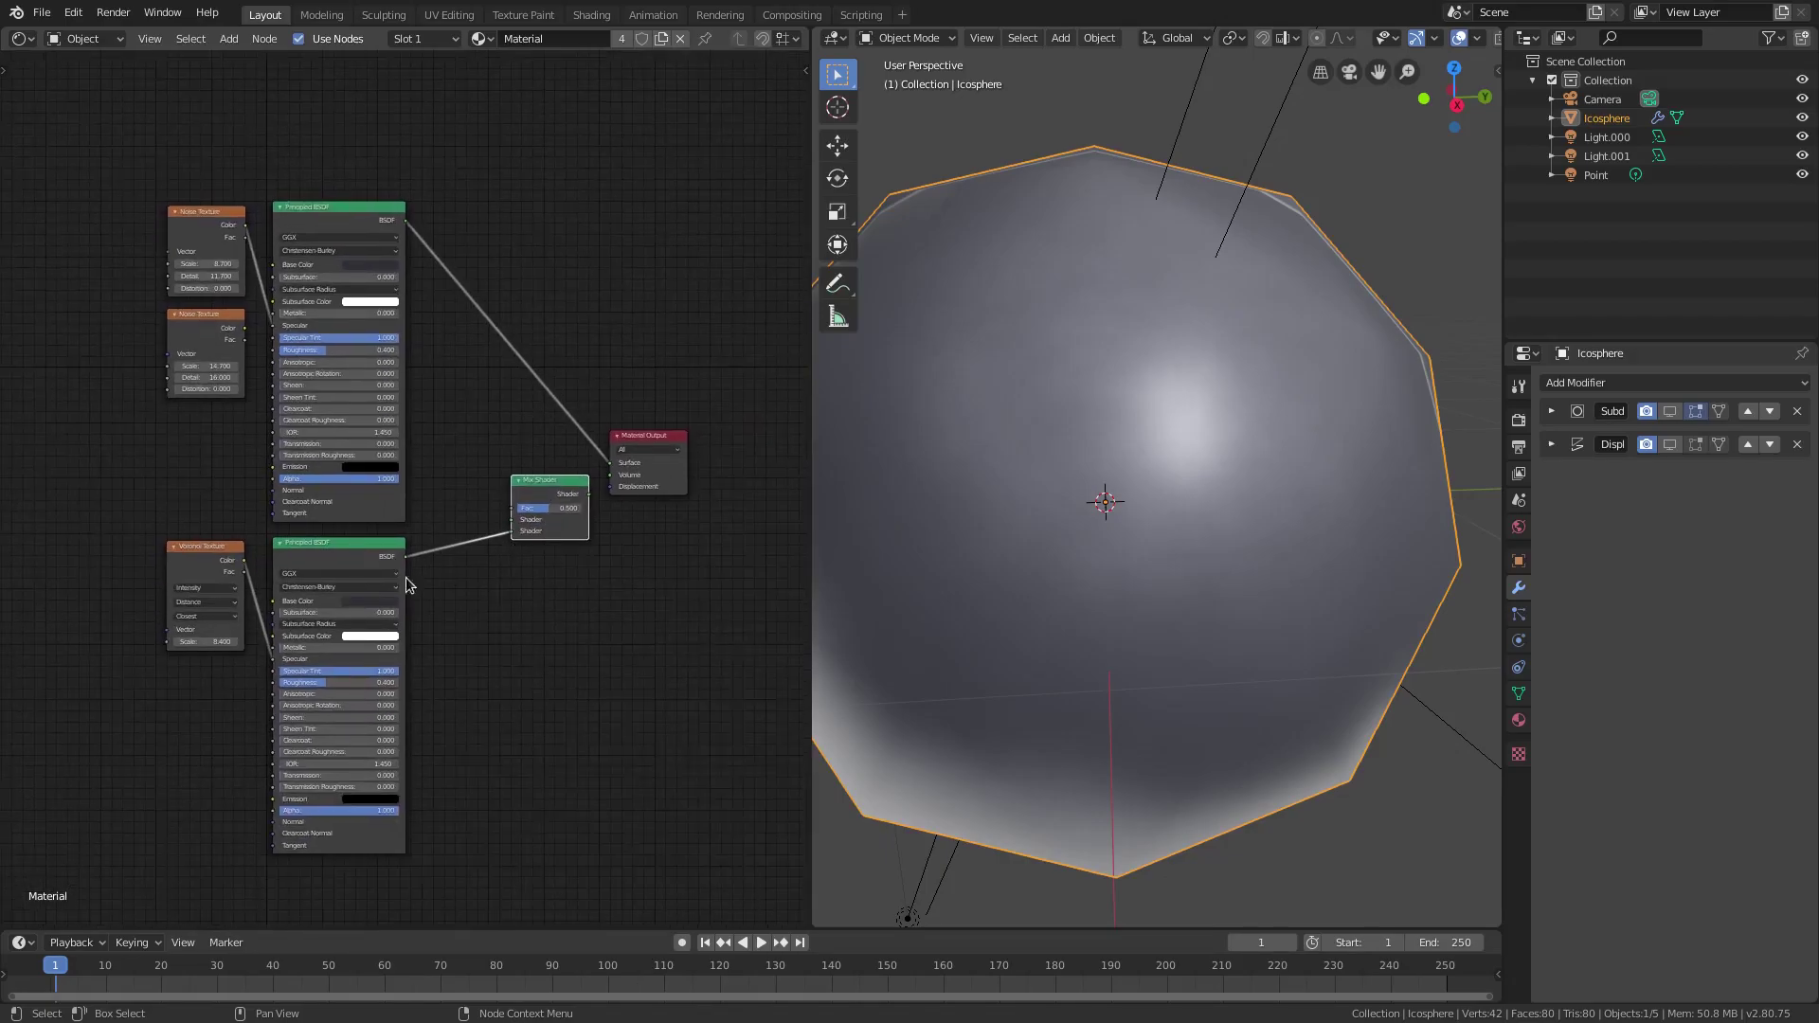
{"action": "left_click", "coordinate": [339, 555], "text": "shift"}
{"action": "left_click", "coordinate": [215, 552], "text": "shift"}
{"action": "key", "text": "h"}
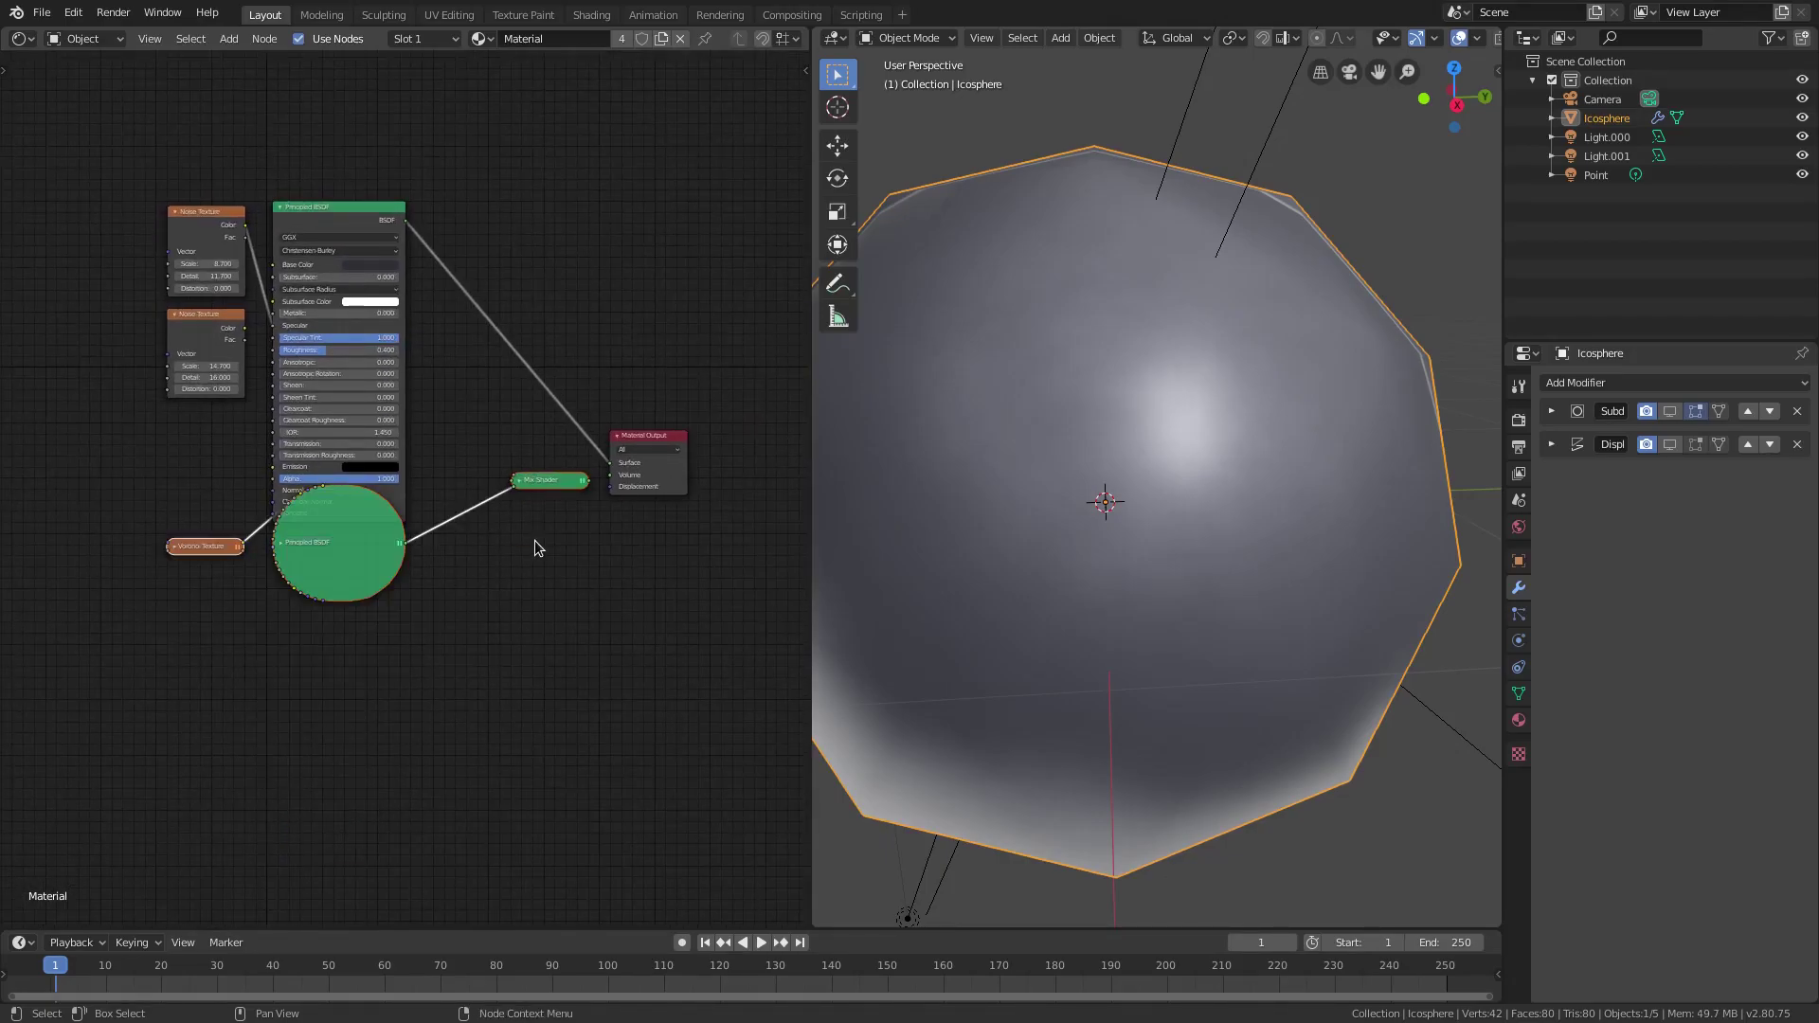
{"action": "key", "text": "h"}
{"action": "key", "text": "g"}
{"action": "left_click", "coordinate": [510, 922]}
Step: Place the Principled BSDF beside the Material Output, the connected Noise Texture next to it, and the unconnected one farther away
{"action": "left_click_drag", "start_coordinate": [322, 201], "coordinate": [479, 420]}
{"action": "scroll", "coordinate": [403, 483], "scroll_direction": "up", "scroll_amount": 2}
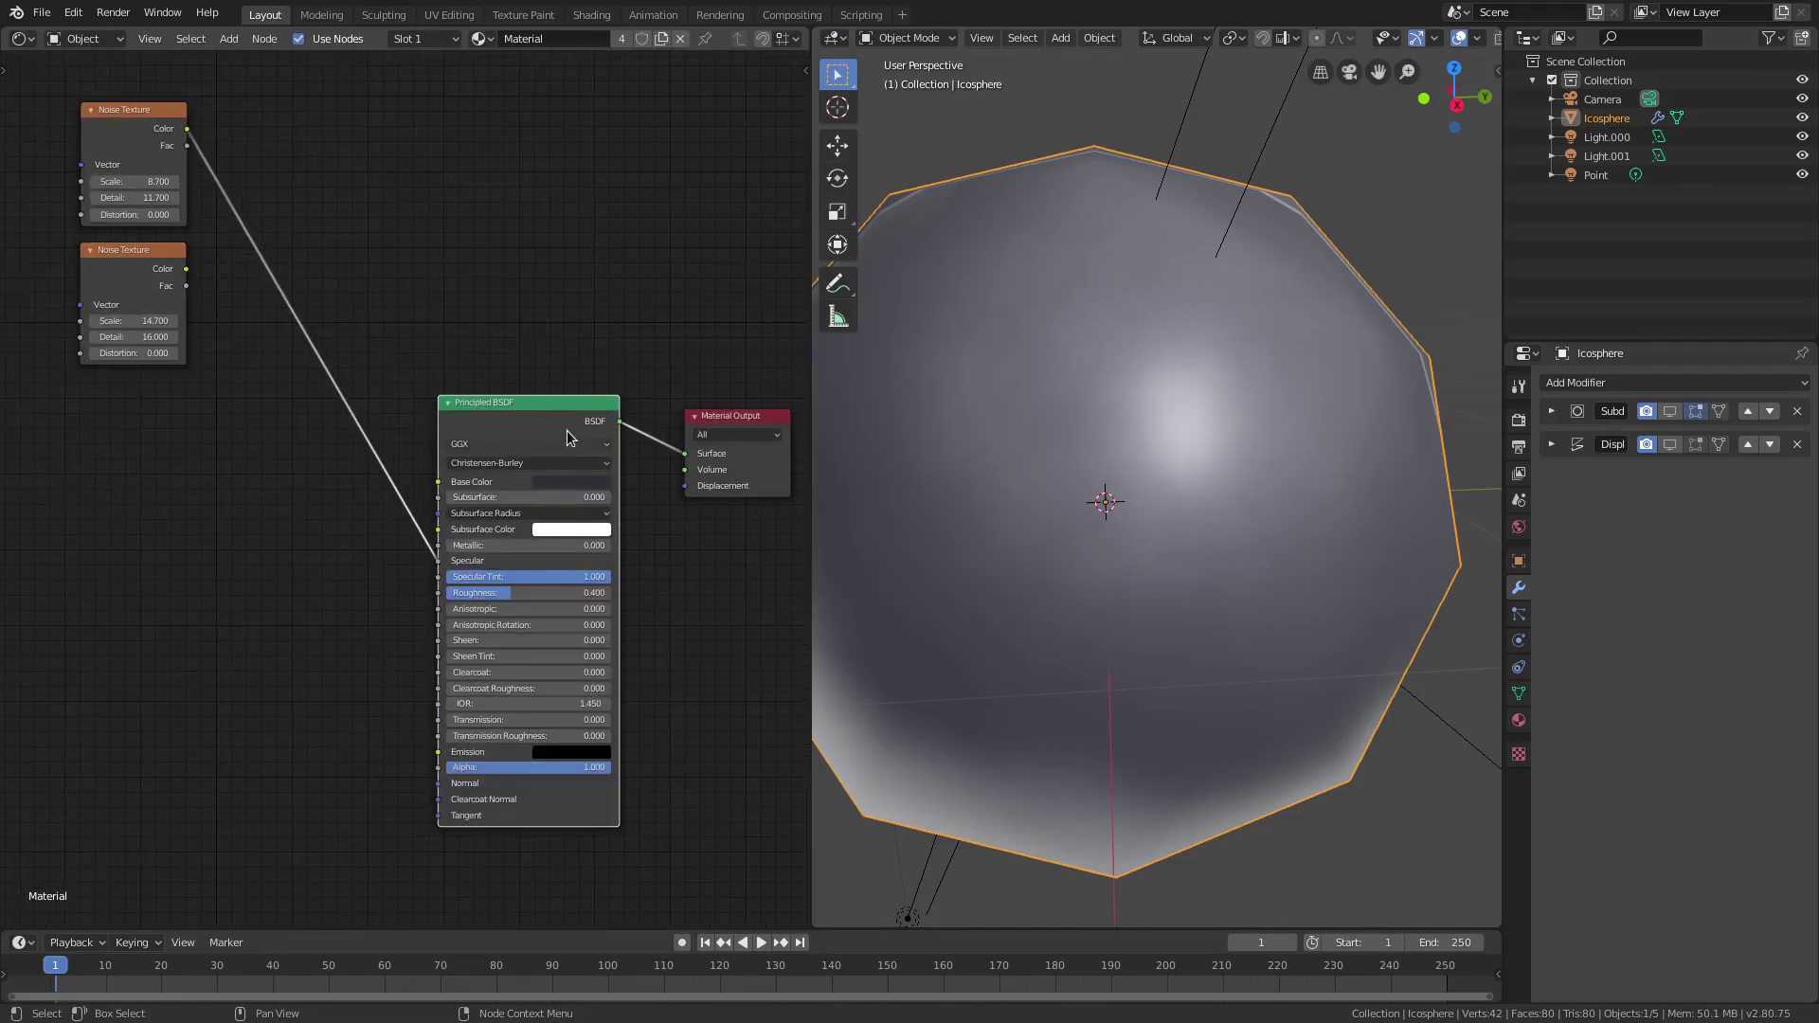
{"action": "left_click", "coordinate": [564, 483]}
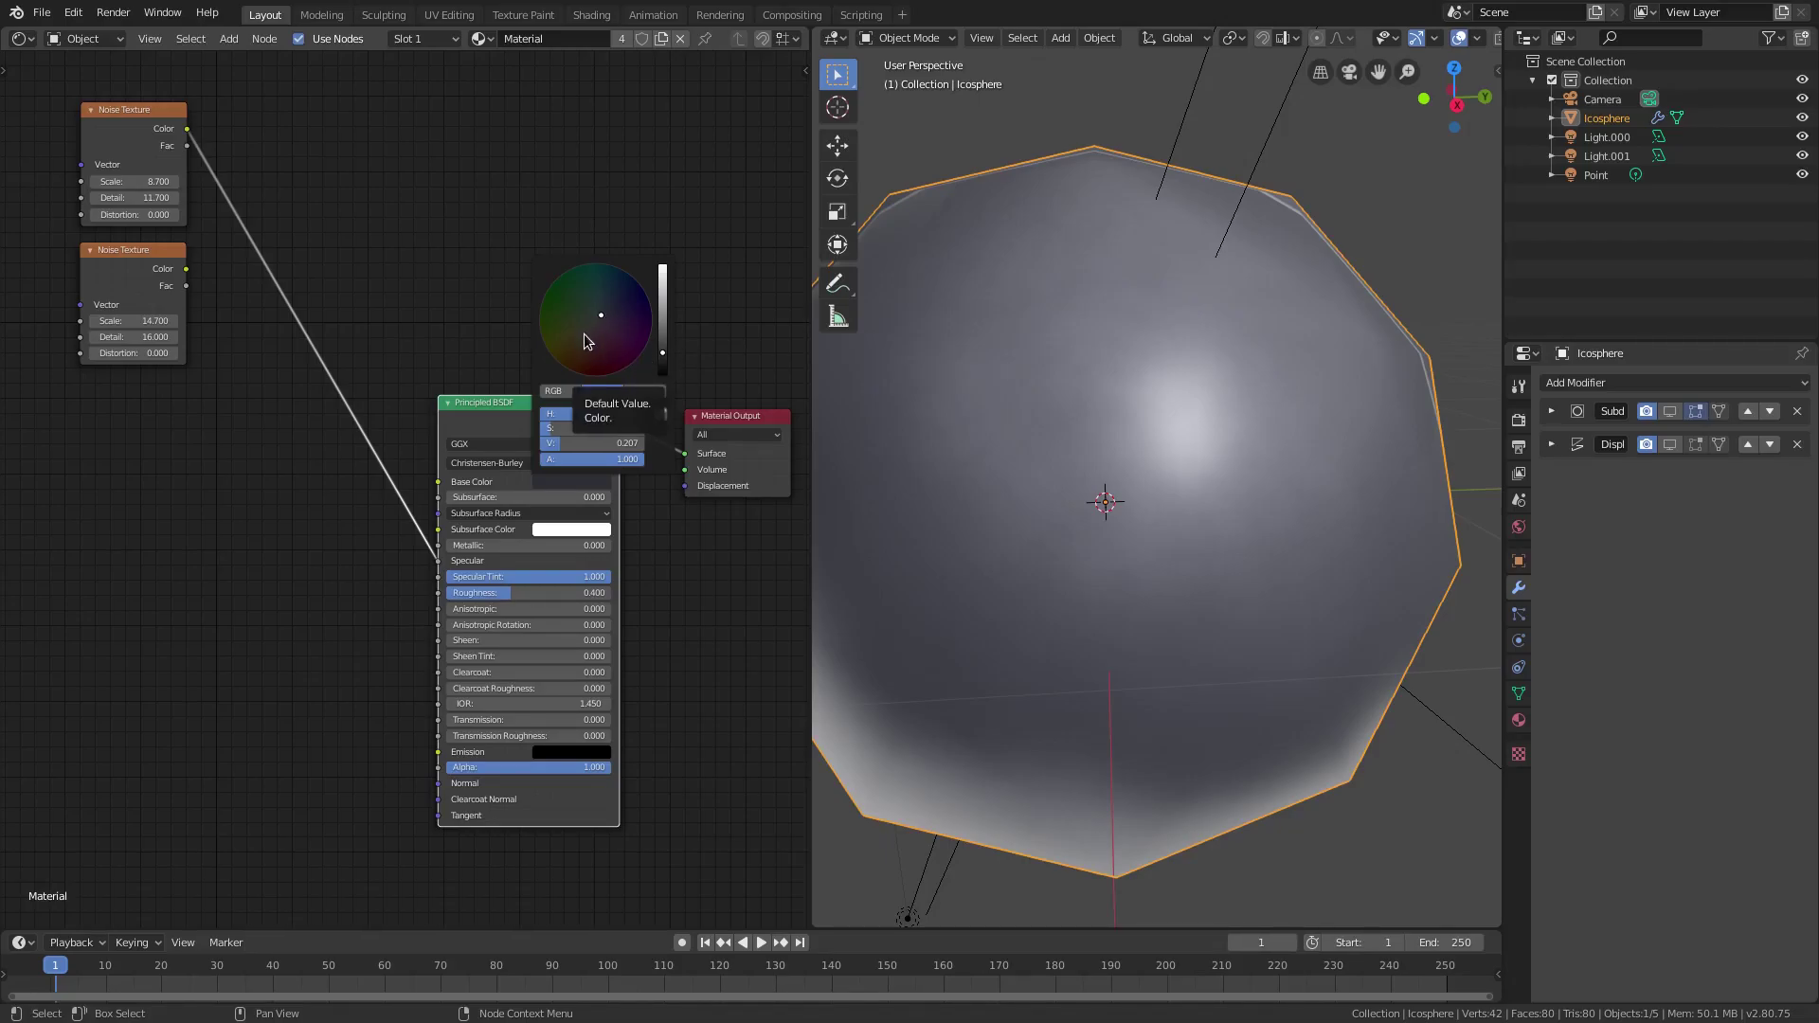
{"action": "middle_click_drag", "start_coordinate": [190, 395], "coordinate": [271, 452]}
{"action": "left_click_drag", "start_coordinate": [221, 341], "coordinate": [79, 669]}
{"action": "left_click_drag", "start_coordinate": [238, 202], "coordinate": [390, 571]}
{"action": "scroll", "coordinate": [449, 275], "scroll_direction": "up", "scroll_amount": 1}
{"action": "key", "text": "shift+a"}
{"action": "left_click", "coordinate": [449, 245]}
{"action": "type", "text": "noise"}
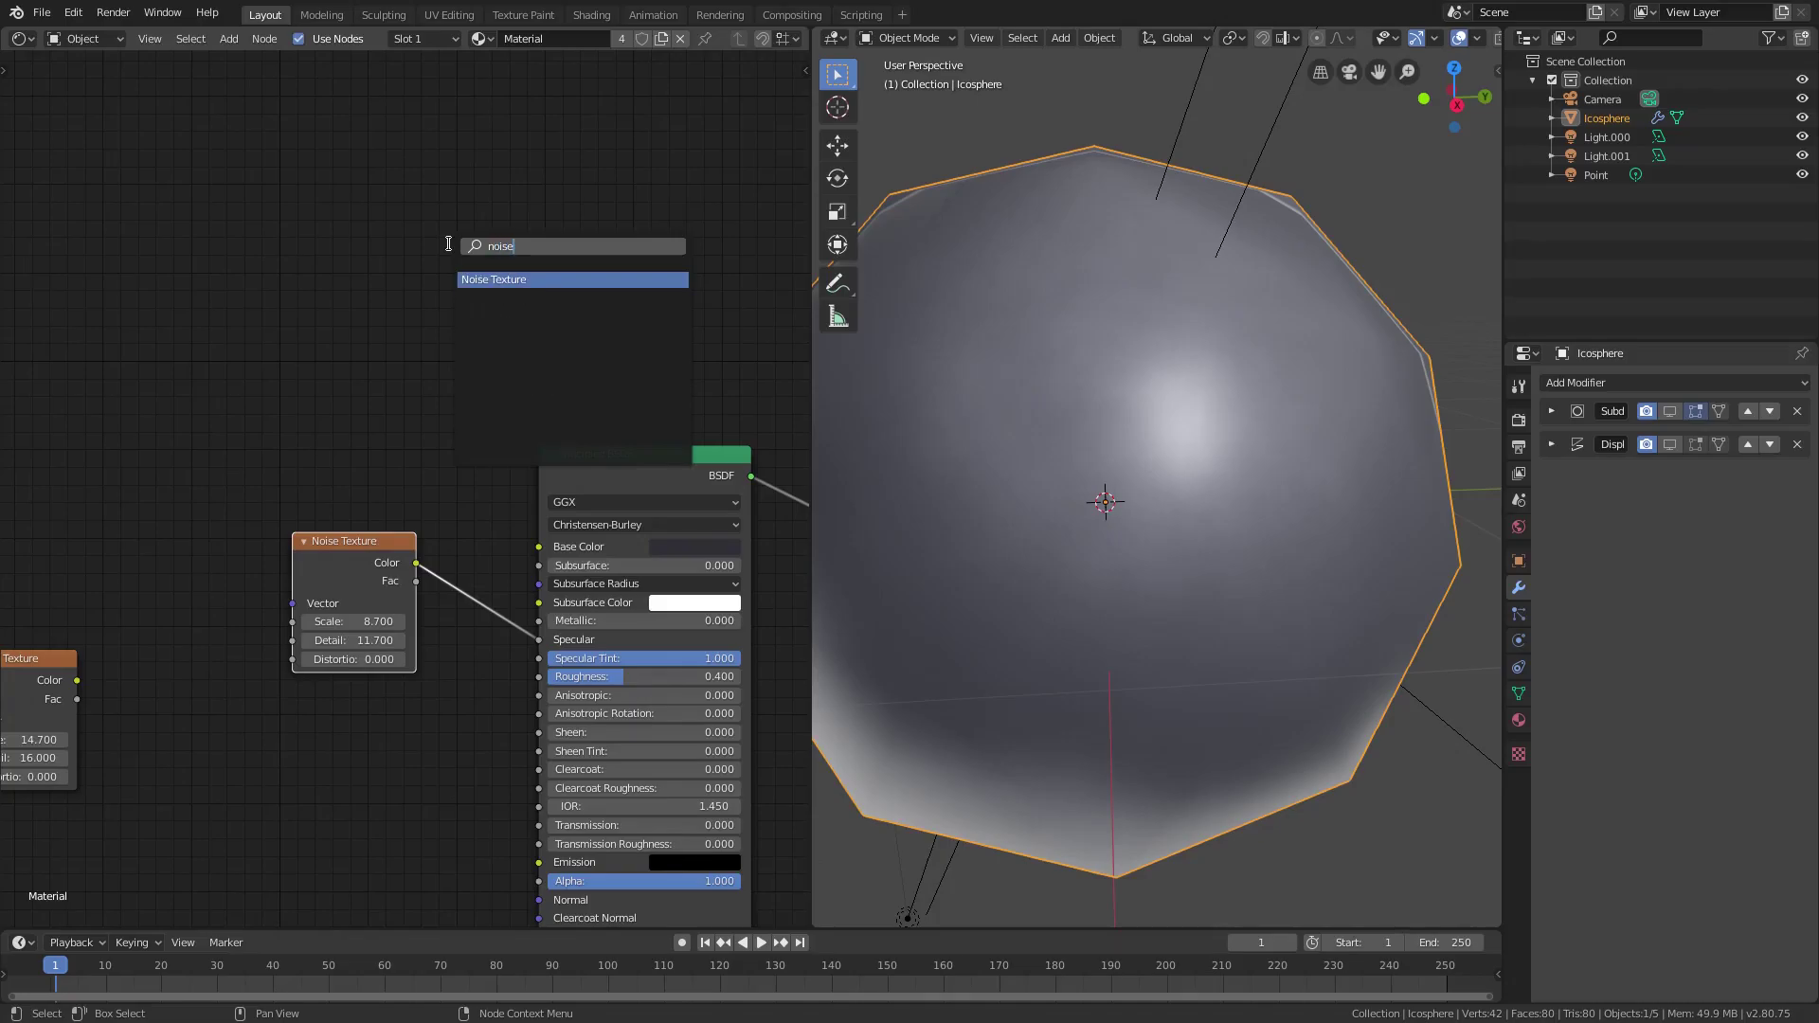
{"action": "left_click", "coordinate": [529, 280]}
{"action": "left_click", "coordinate": [321, 338]}
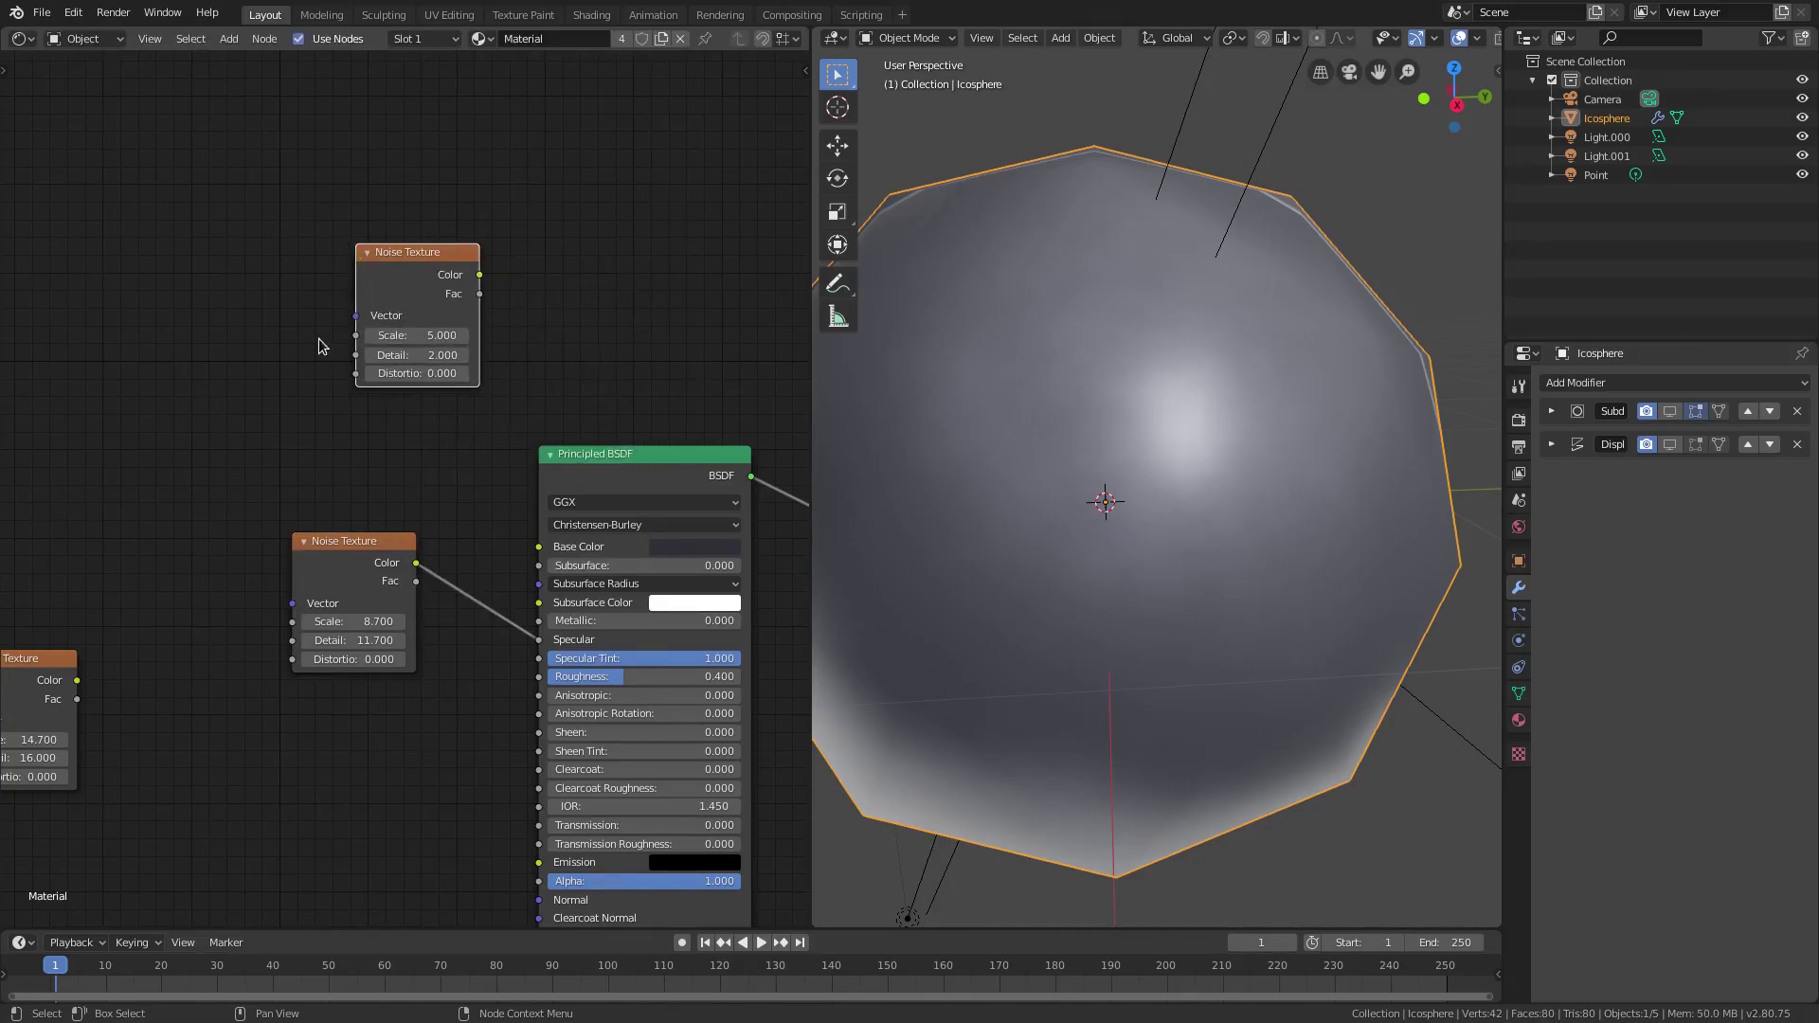
{"action": "key", "text": "x"}
Step: Place the unconnected Noise Texture below the other one and connect its Color to the Principled BSDF's Roughness
{"action": "scroll", "coordinate": [322, 621], "scroll_direction": "up", "scroll_amount": 2}
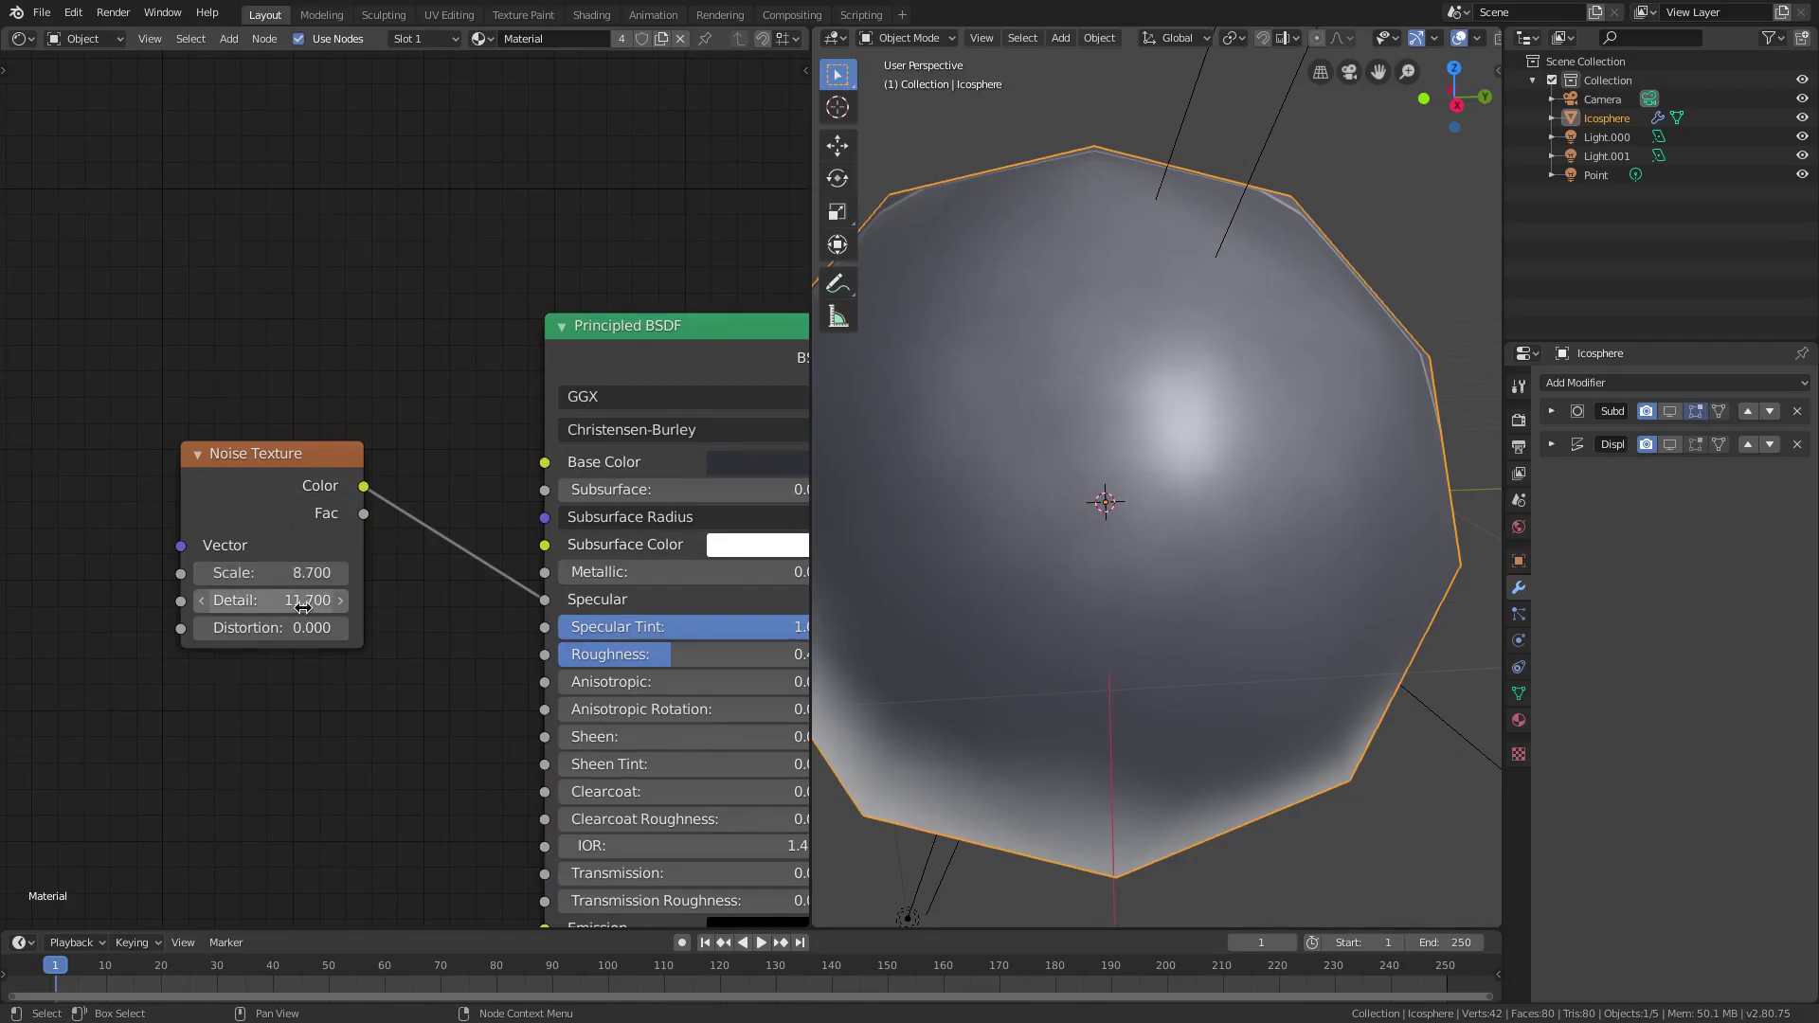
{"action": "scroll", "coordinate": [360, 663], "scroll_direction": "down", "scroll_amount": 4}
{"action": "middle_click_drag", "start_coordinate": [416, 683], "coordinate": [421, 520]}
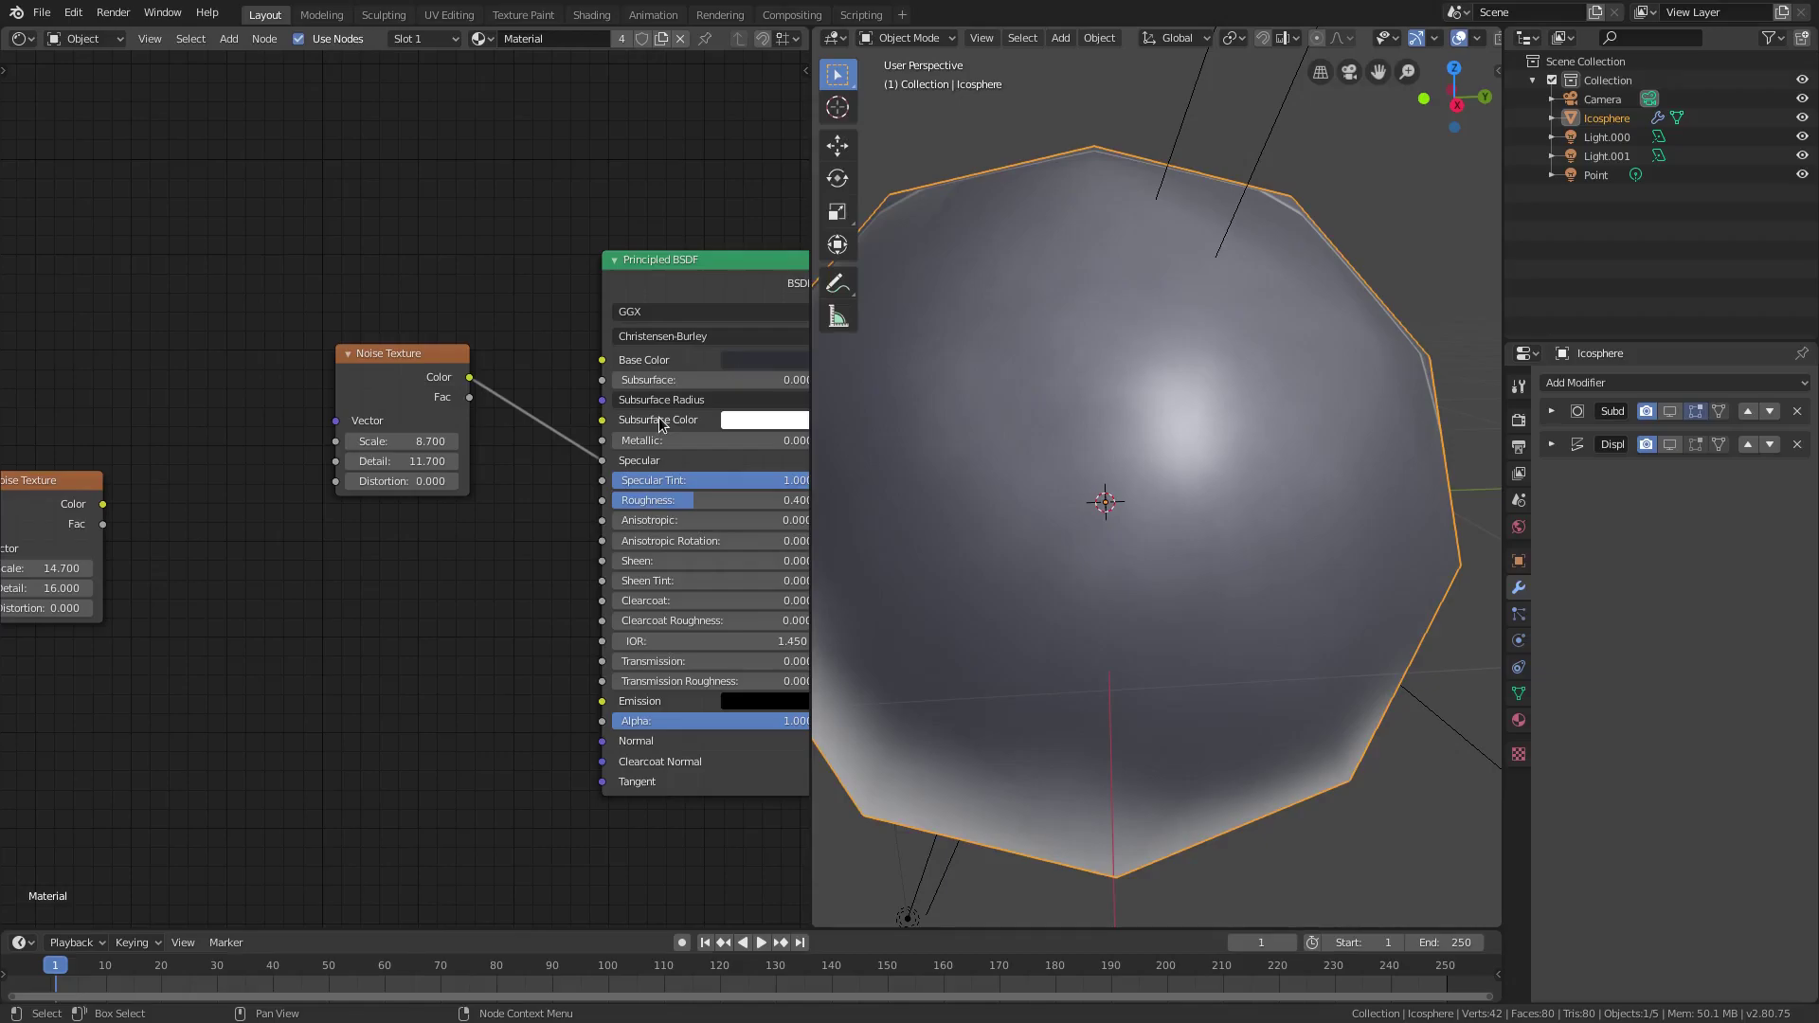
{"action": "middle_click_drag", "start_coordinate": [648, 426], "coordinate": [624, 429]}
{"action": "left_click_drag", "start_coordinate": [53, 486], "coordinate": [416, 525]}
{"action": "left_click", "coordinate": [368, 363]}
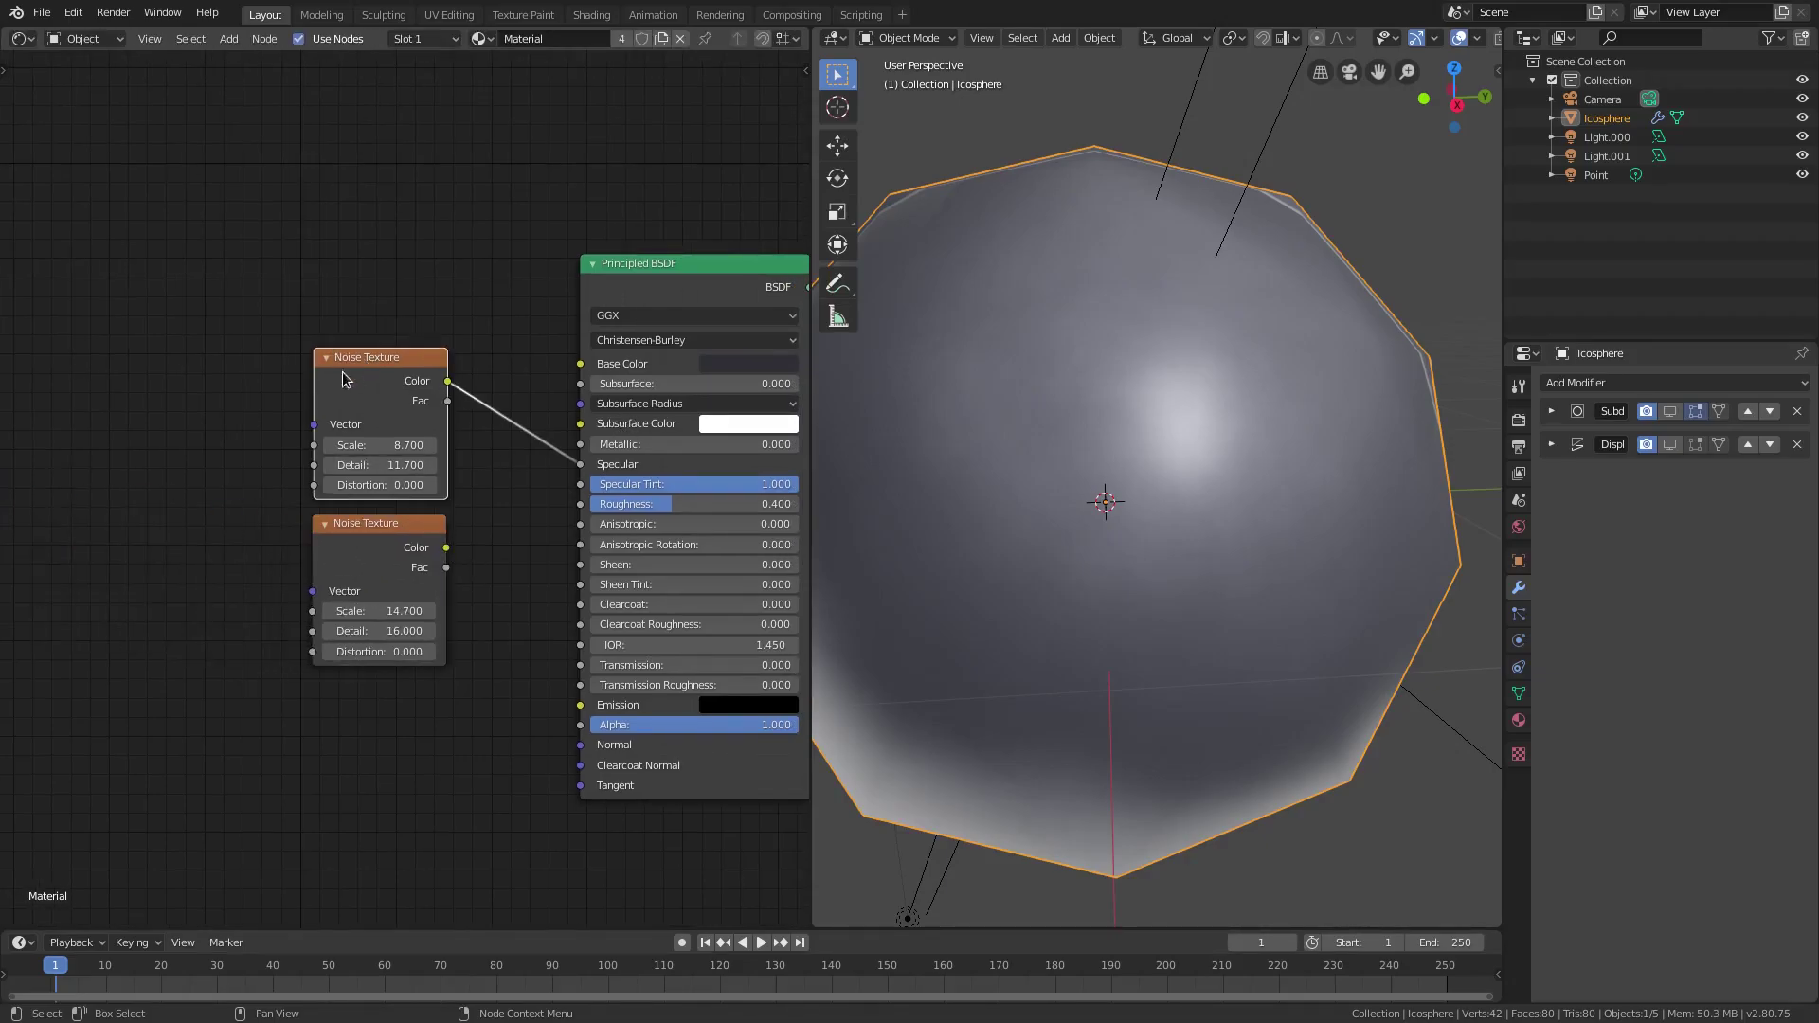
{"action": "left_click_drag", "start_coordinate": [447, 548], "coordinate": [580, 504]}
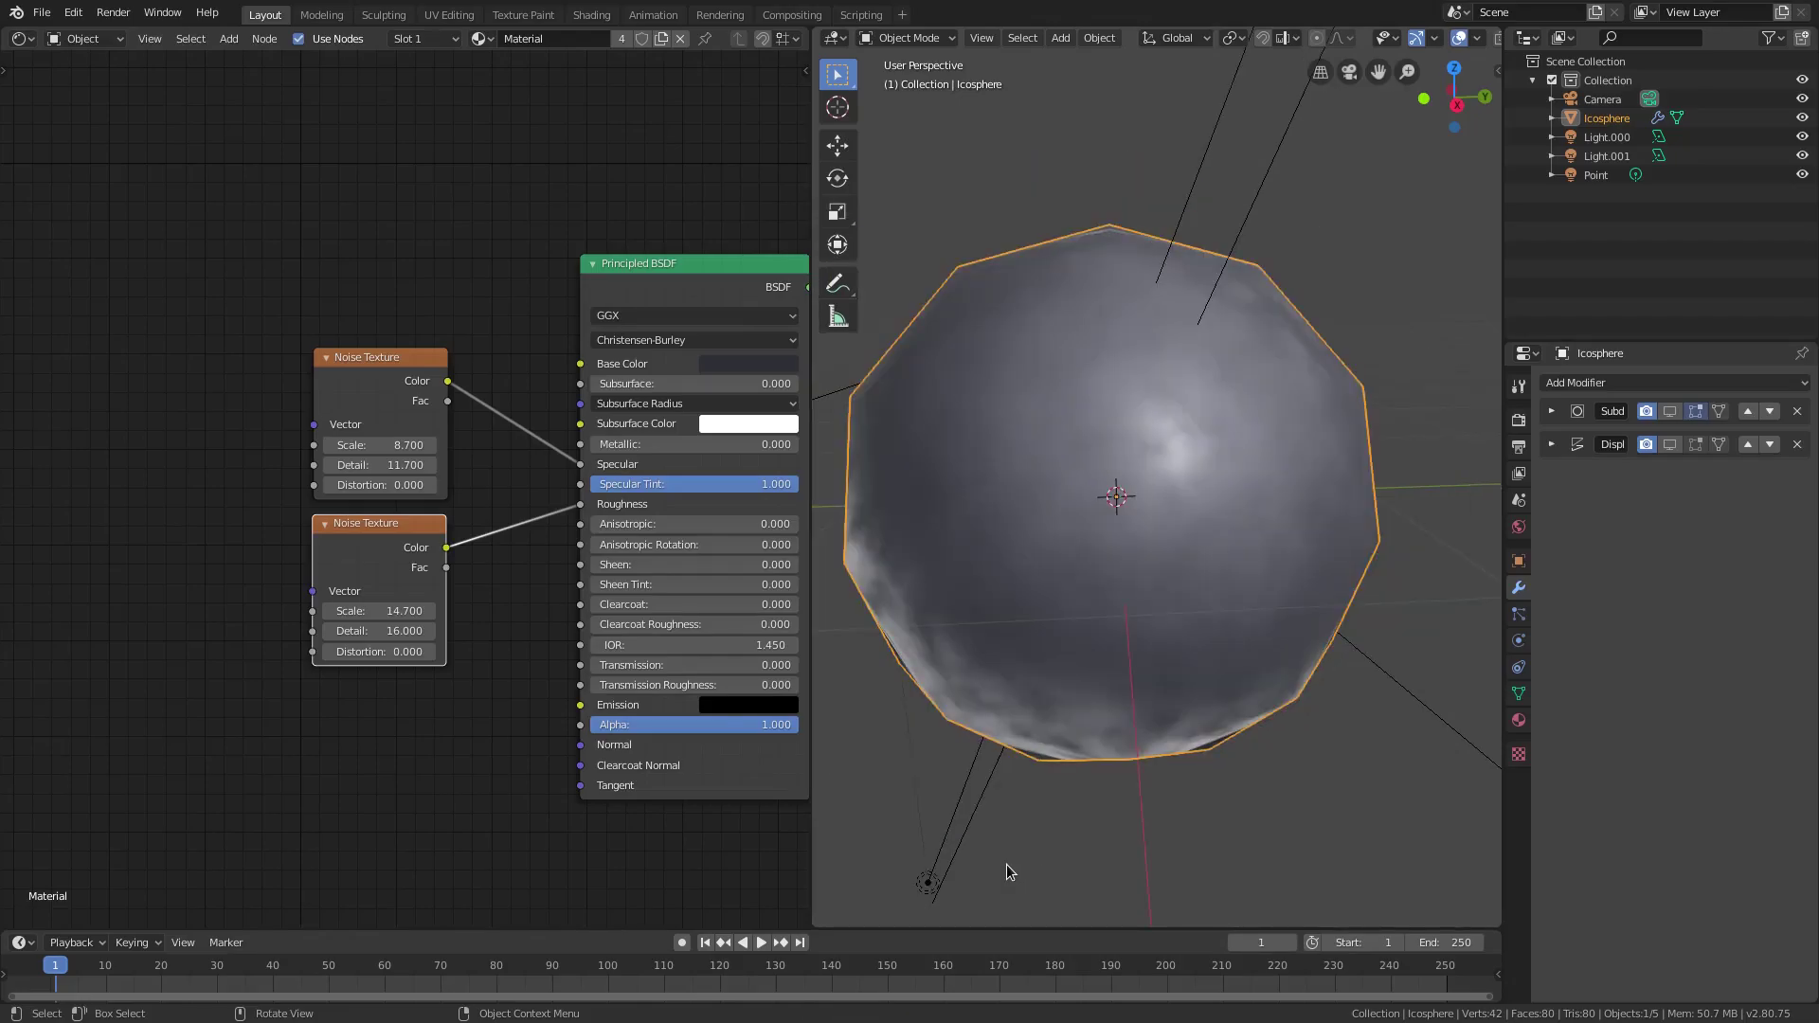
{"action": "scroll", "coordinate": [1006, 864], "scroll_direction": "up", "scroll_amount": 2}
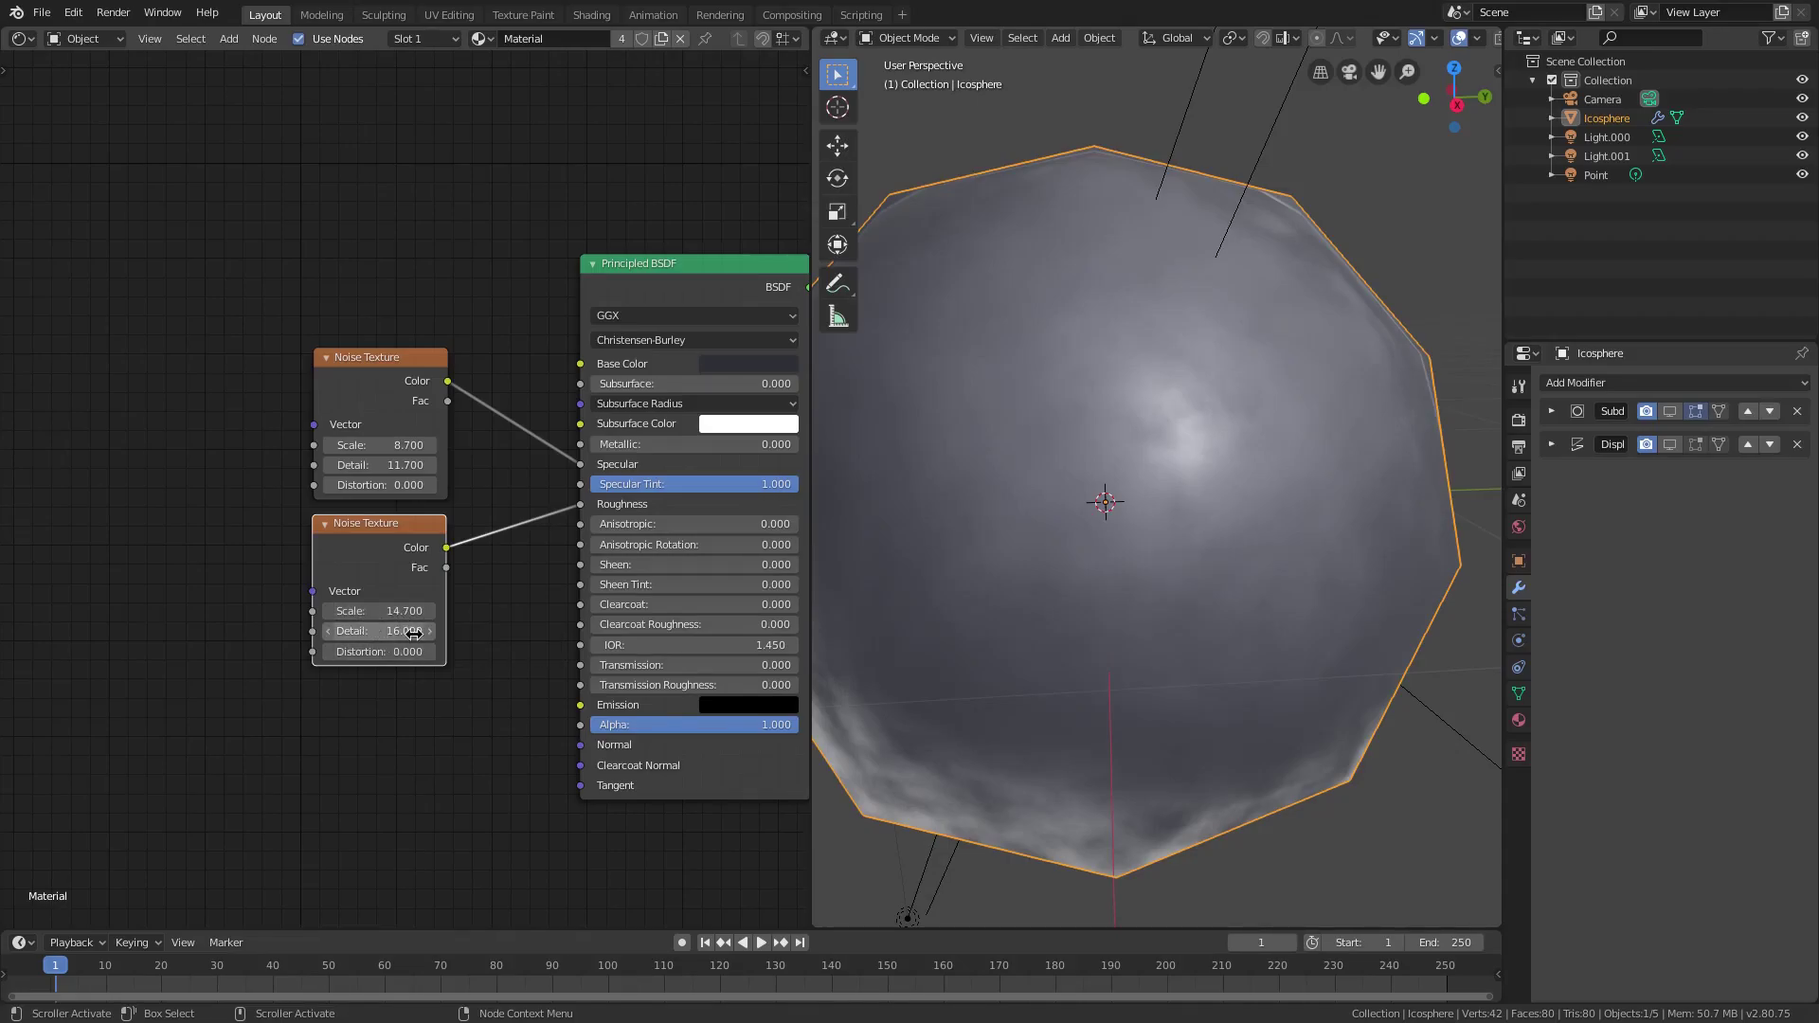
{"action": "left_click_drag", "start_coordinate": [417, 611], "coordinate": [493, 635]}
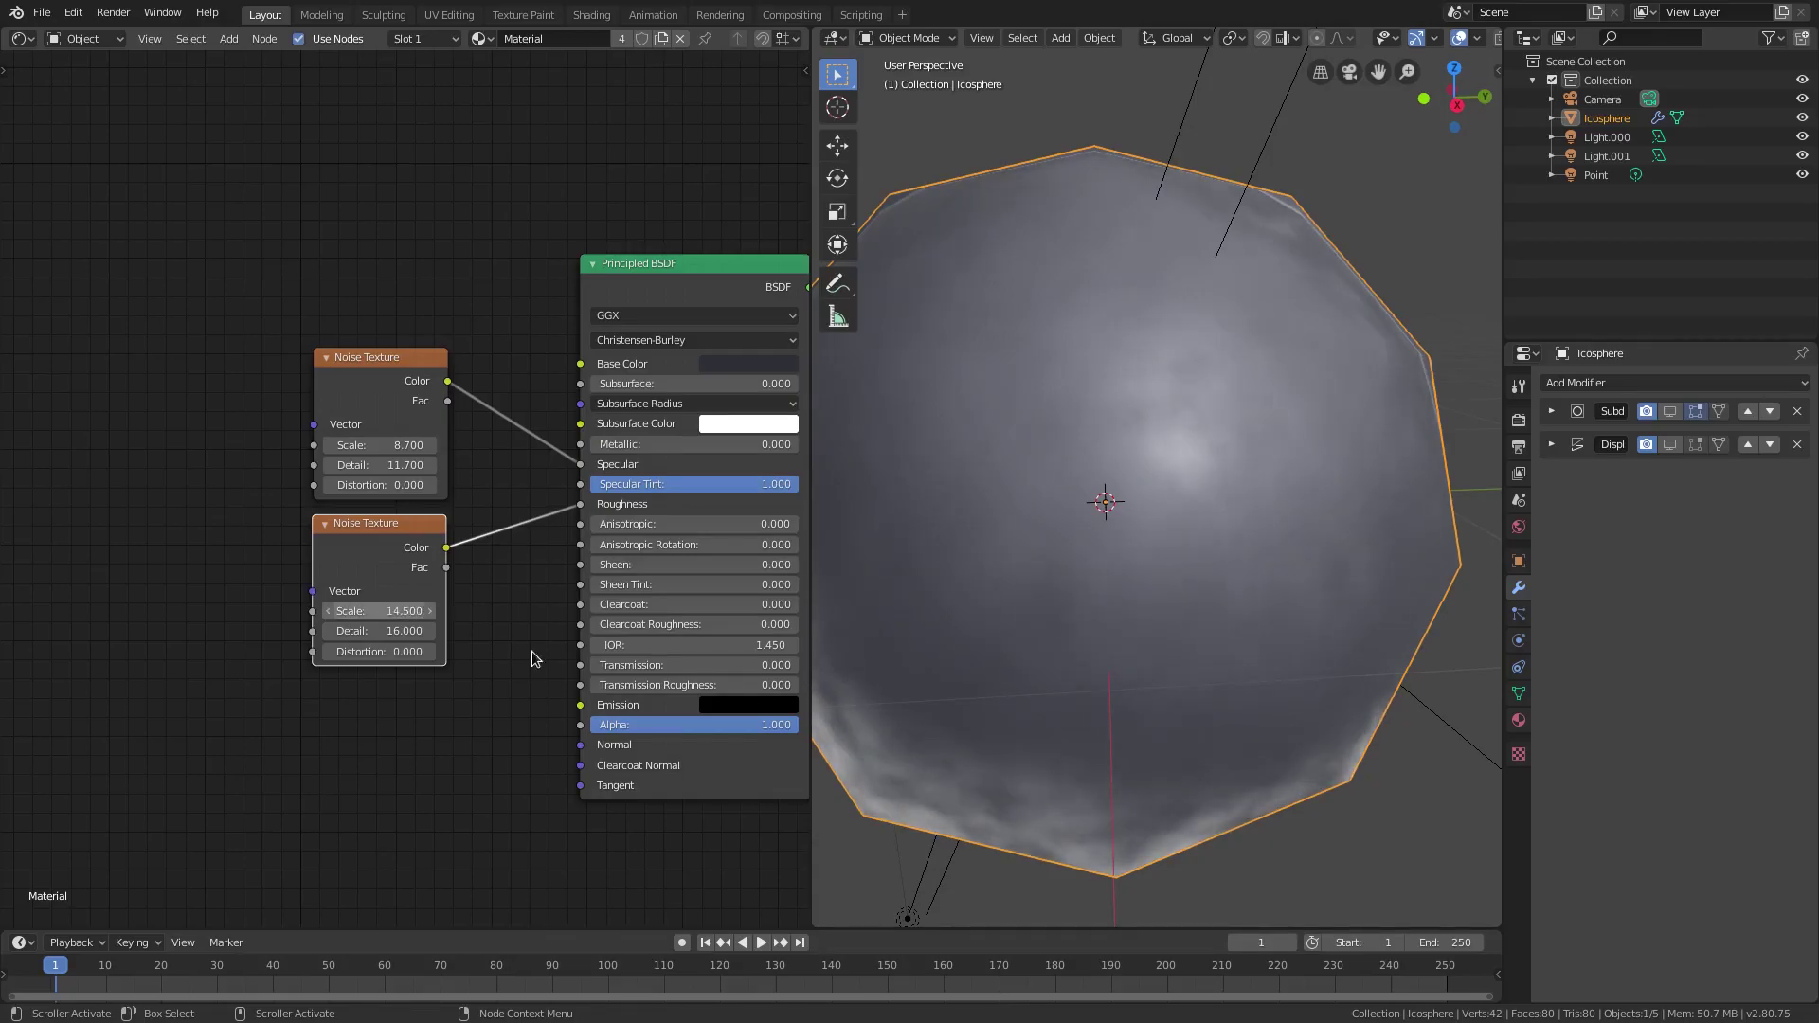
Step: Move the Material Output farther from the upper Principled BSDF and bring the Mix Shader up below the gap between them
{"action": "middle_click_drag", "start_coordinate": [570, 587], "coordinate": [448, 452]}
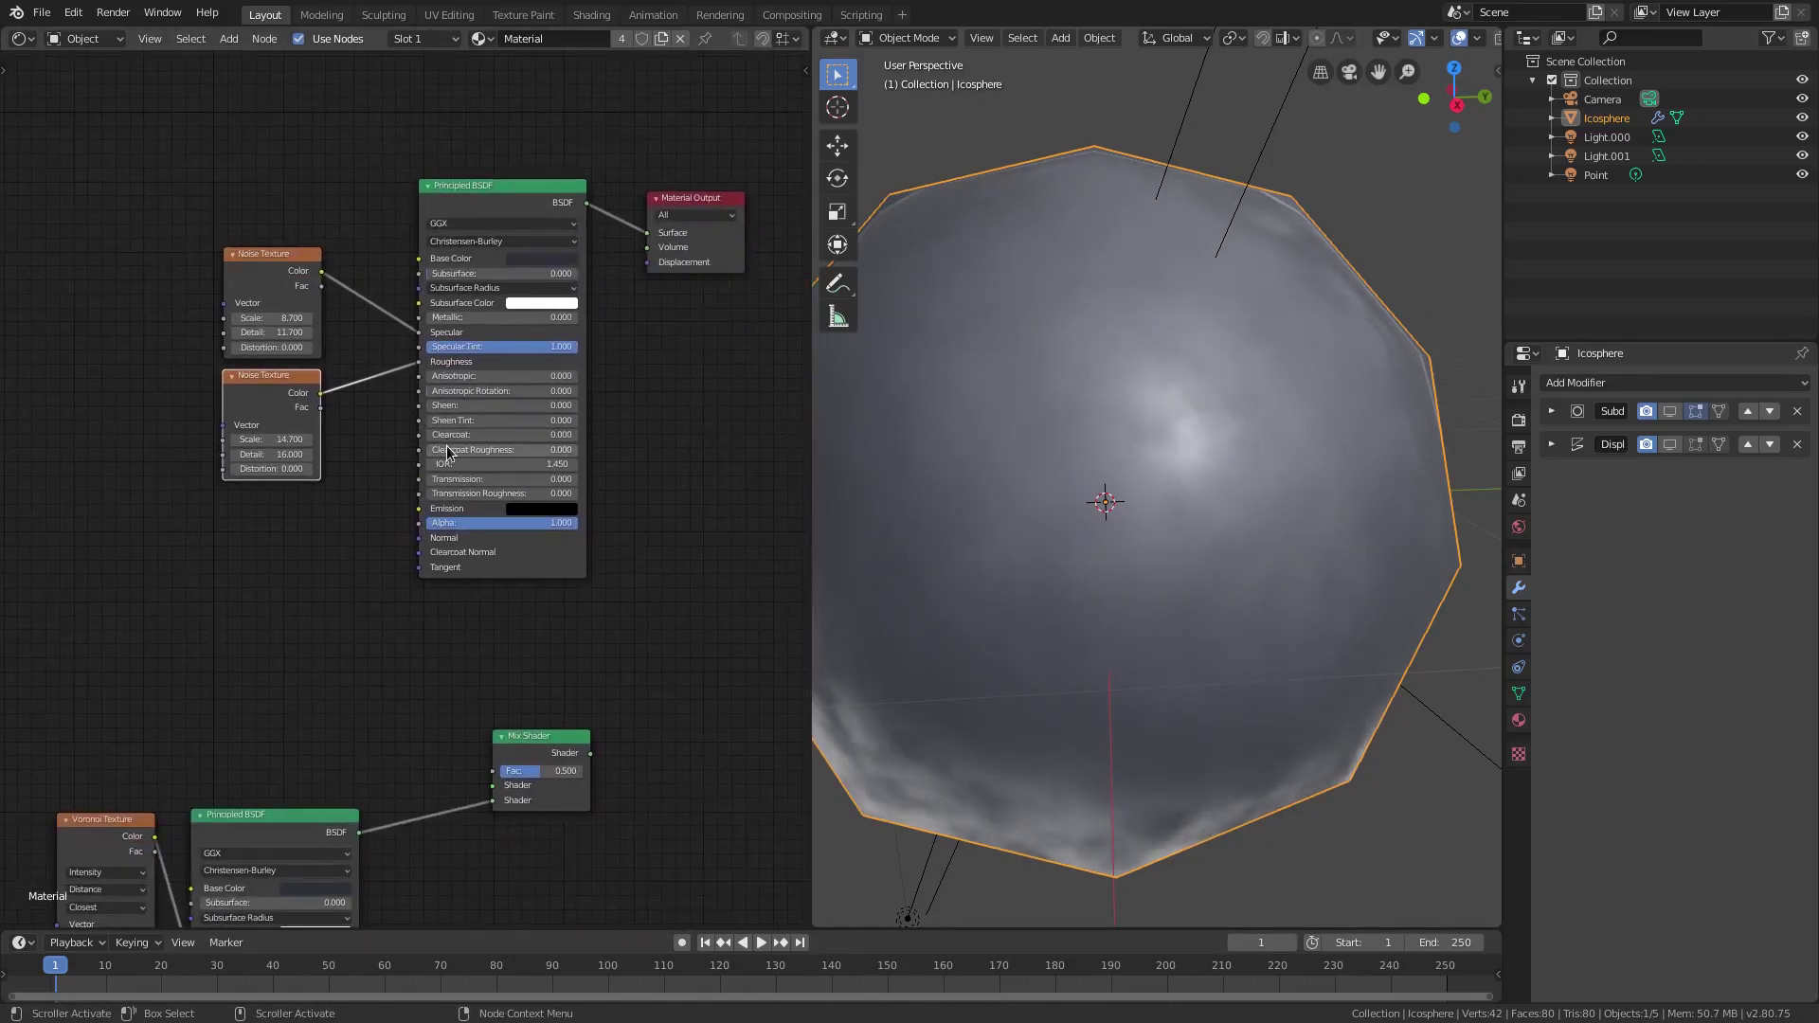
{"action": "middle_click_drag", "start_coordinate": [617, 486], "coordinate": [497, 499]}
{"action": "scroll", "coordinate": [497, 500], "scroll_direction": "down", "scroll_amount": 2}
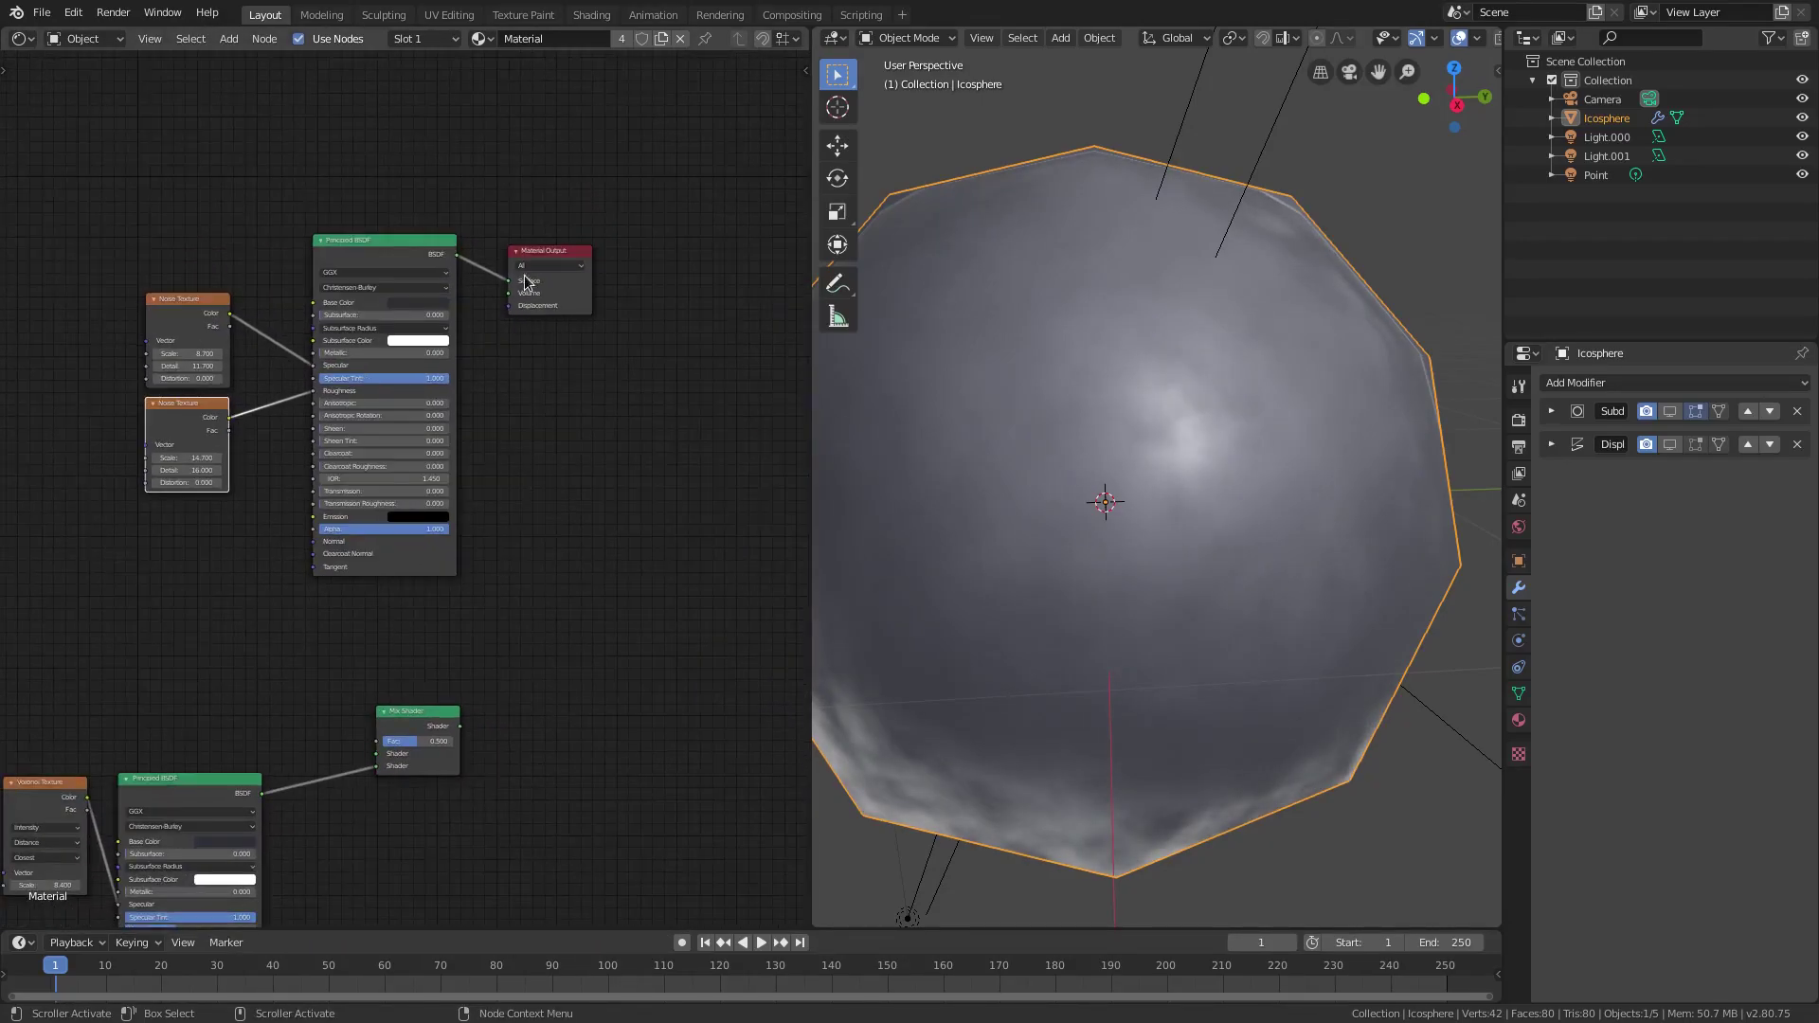
{"action": "left_click_drag", "start_coordinate": [542, 260], "coordinate": [706, 261]}
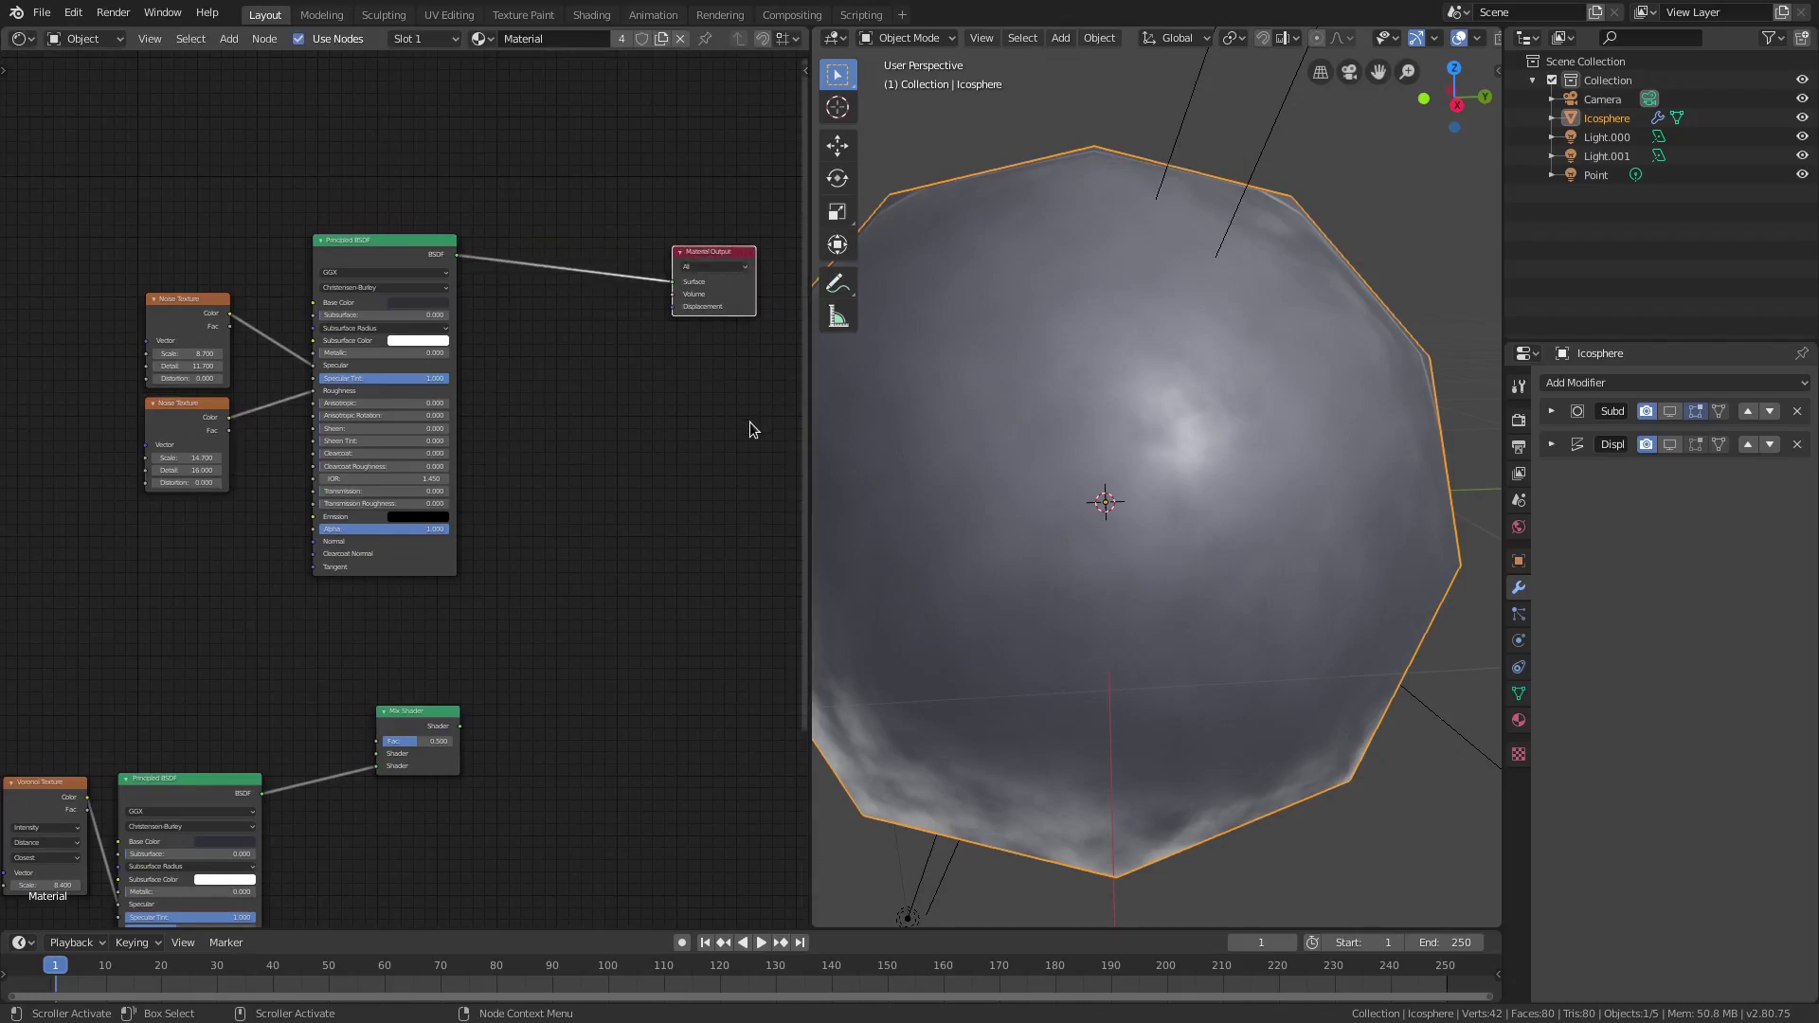
{"action": "left_click_drag", "start_coordinate": [431, 726], "coordinate": [631, 512]}
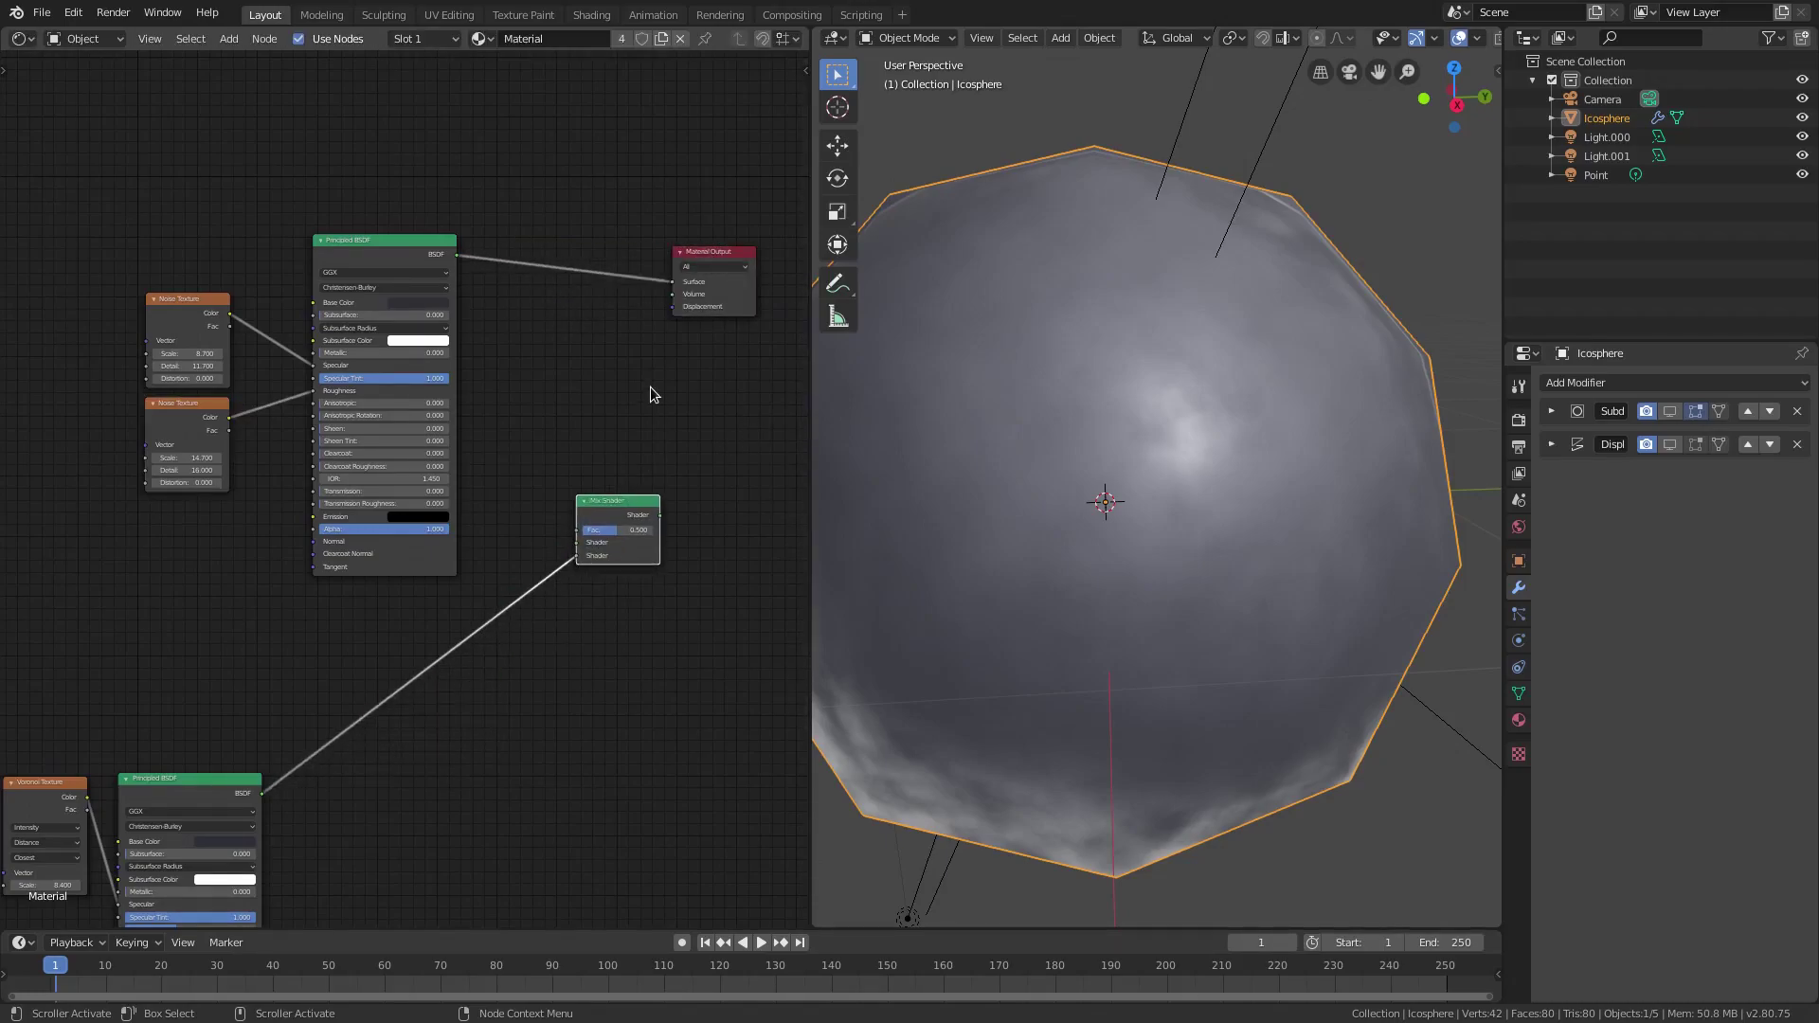
{"action": "key", "text": "shift+a"}
{"action": "left_click", "coordinate": [650, 387]}
{"action": "type", "text": "mix"}
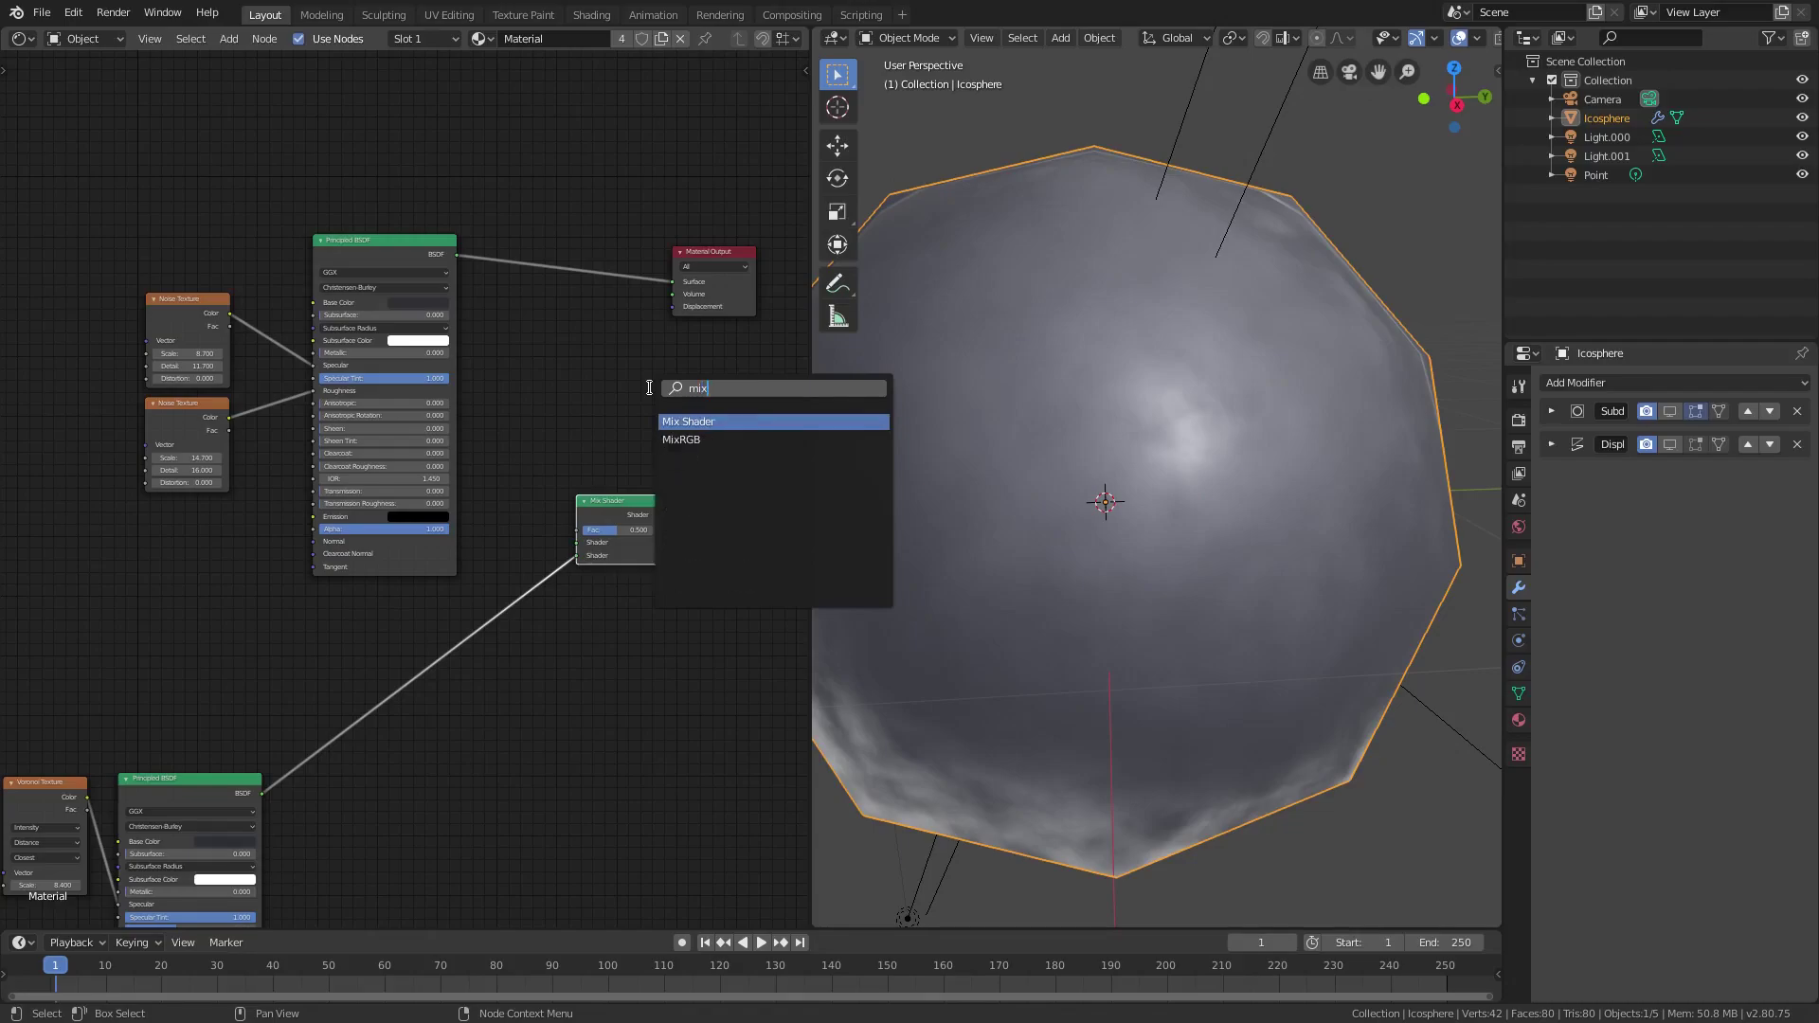
Step: Disconnect the lower Principled BSDF from the Mix Shader and insert the Mix Shader between the upper Principled BSDF and Material Output
{"action": "left_click_drag", "start_coordinate": [576, 556], "coordinate": [581, 592]}
{"action": "mouse_move", "coordinate": [620, 507]}
{"action": "left_mouse_down"}
{"action": "mouse_move", "coordinate": [583, 277]}
{"action": "mouse_move", "coordinate": [590, 395]}
{"action": "left_mouse_up"}
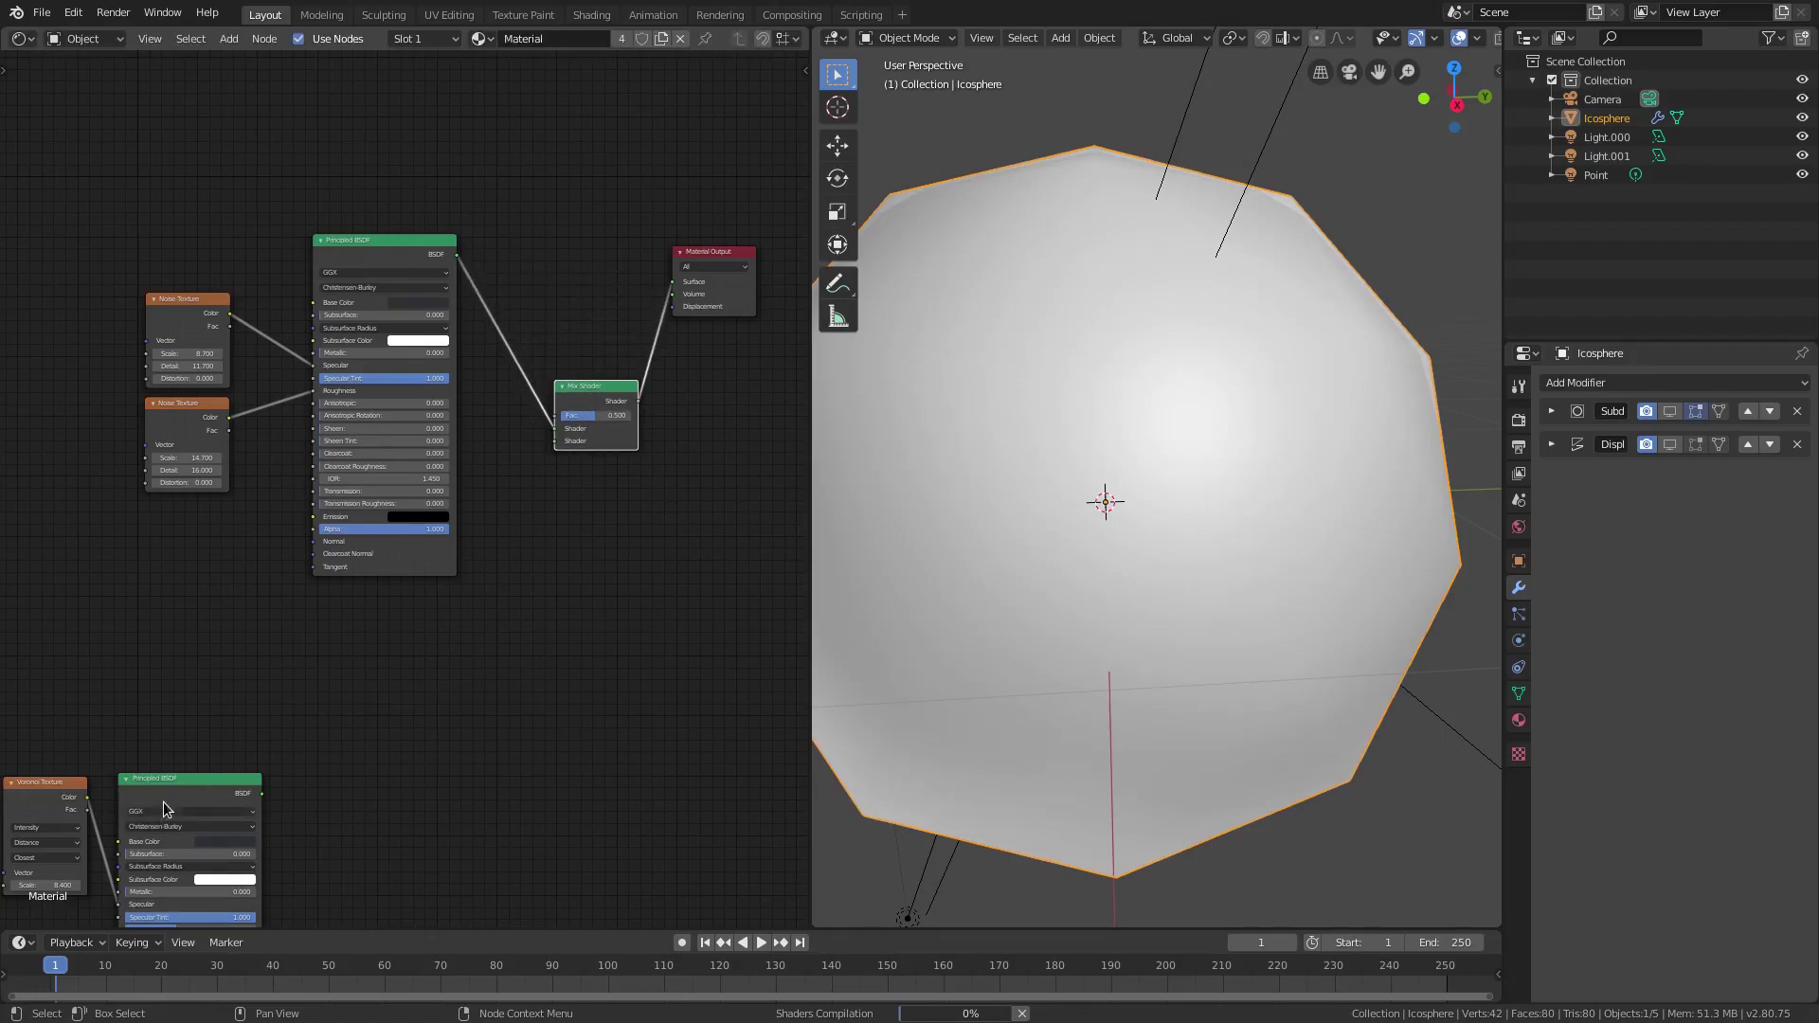
{"action": "left_click", "coordinate": [378, 265]}
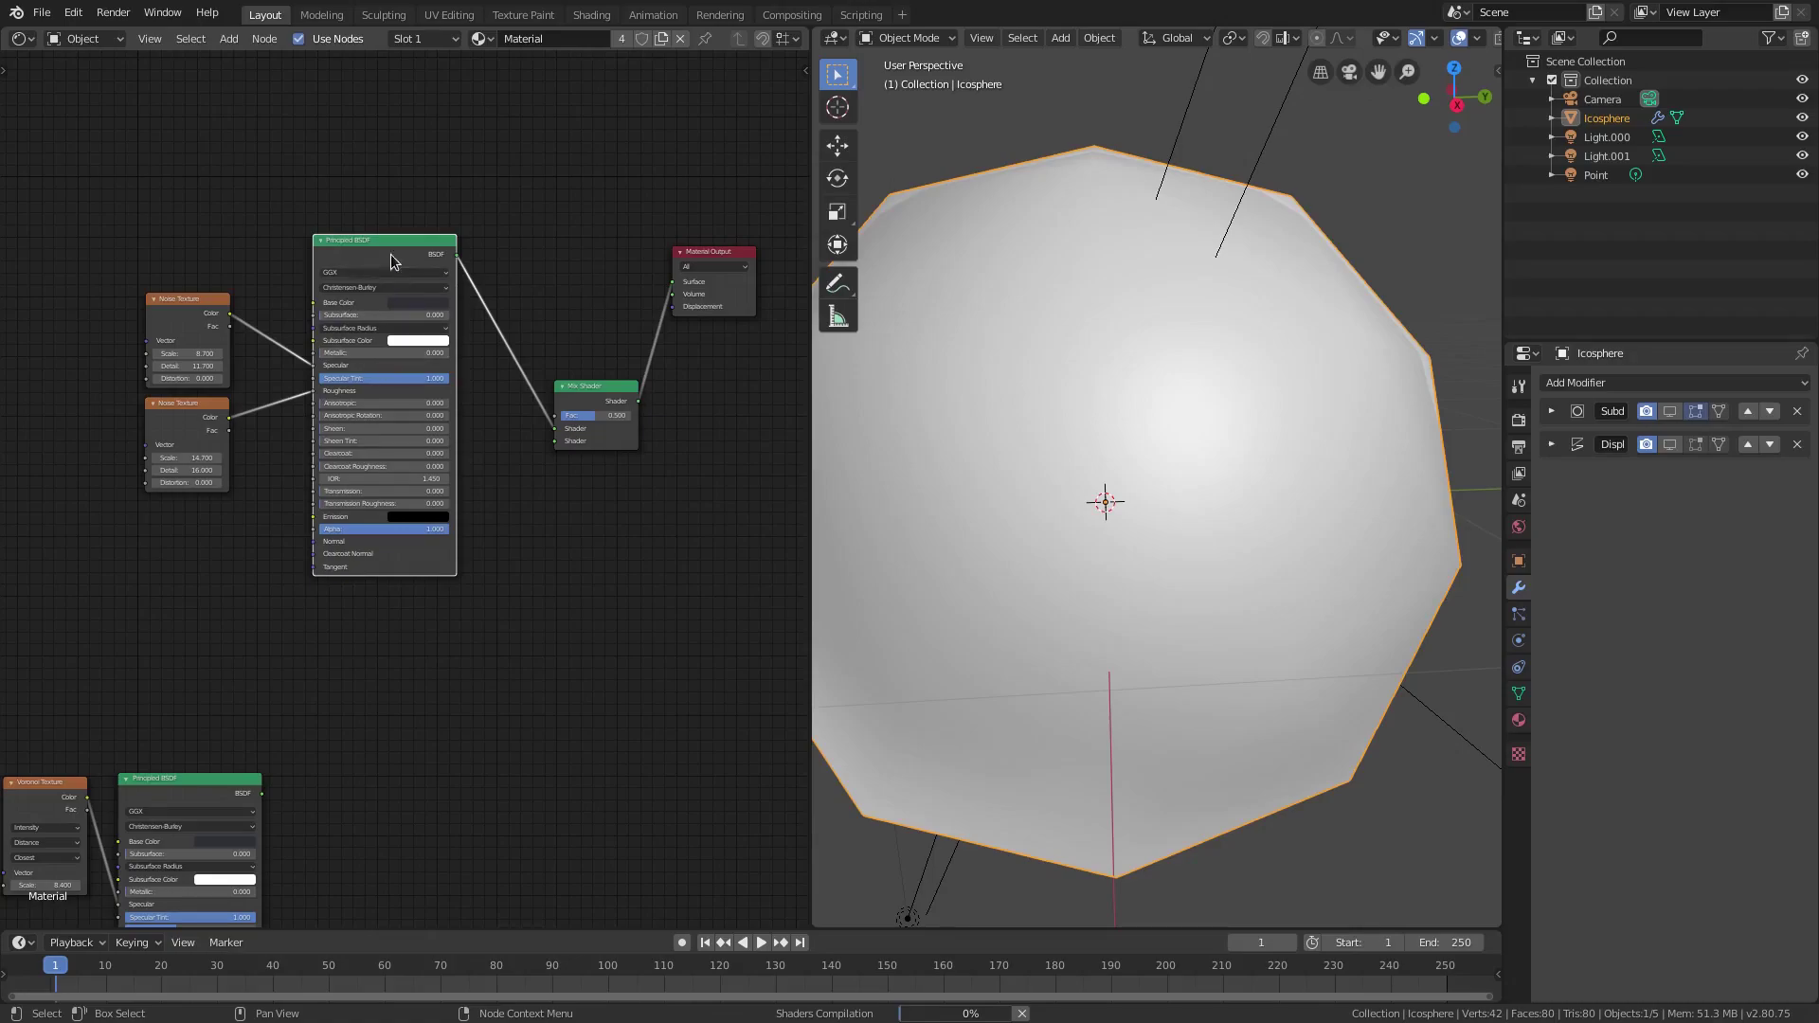
{"action": "key", "text": "shift+d"}
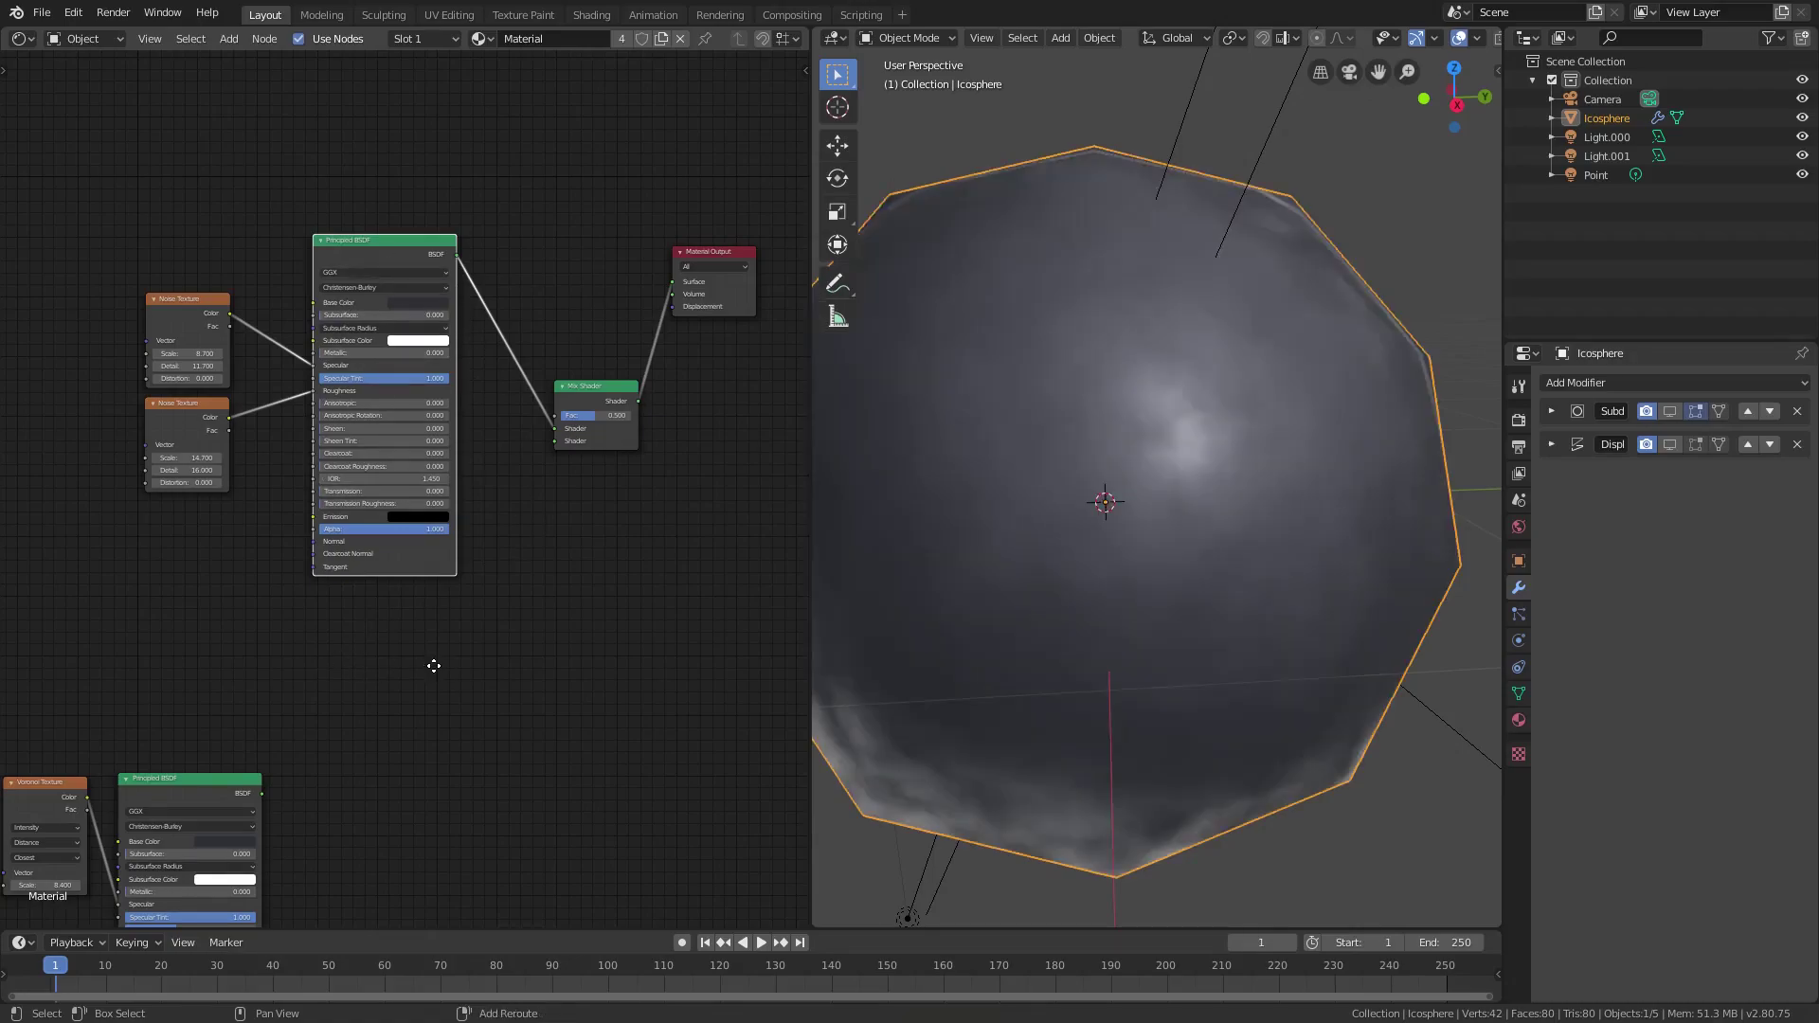
{"action": "left_click", "coordinate": [561, 201]}
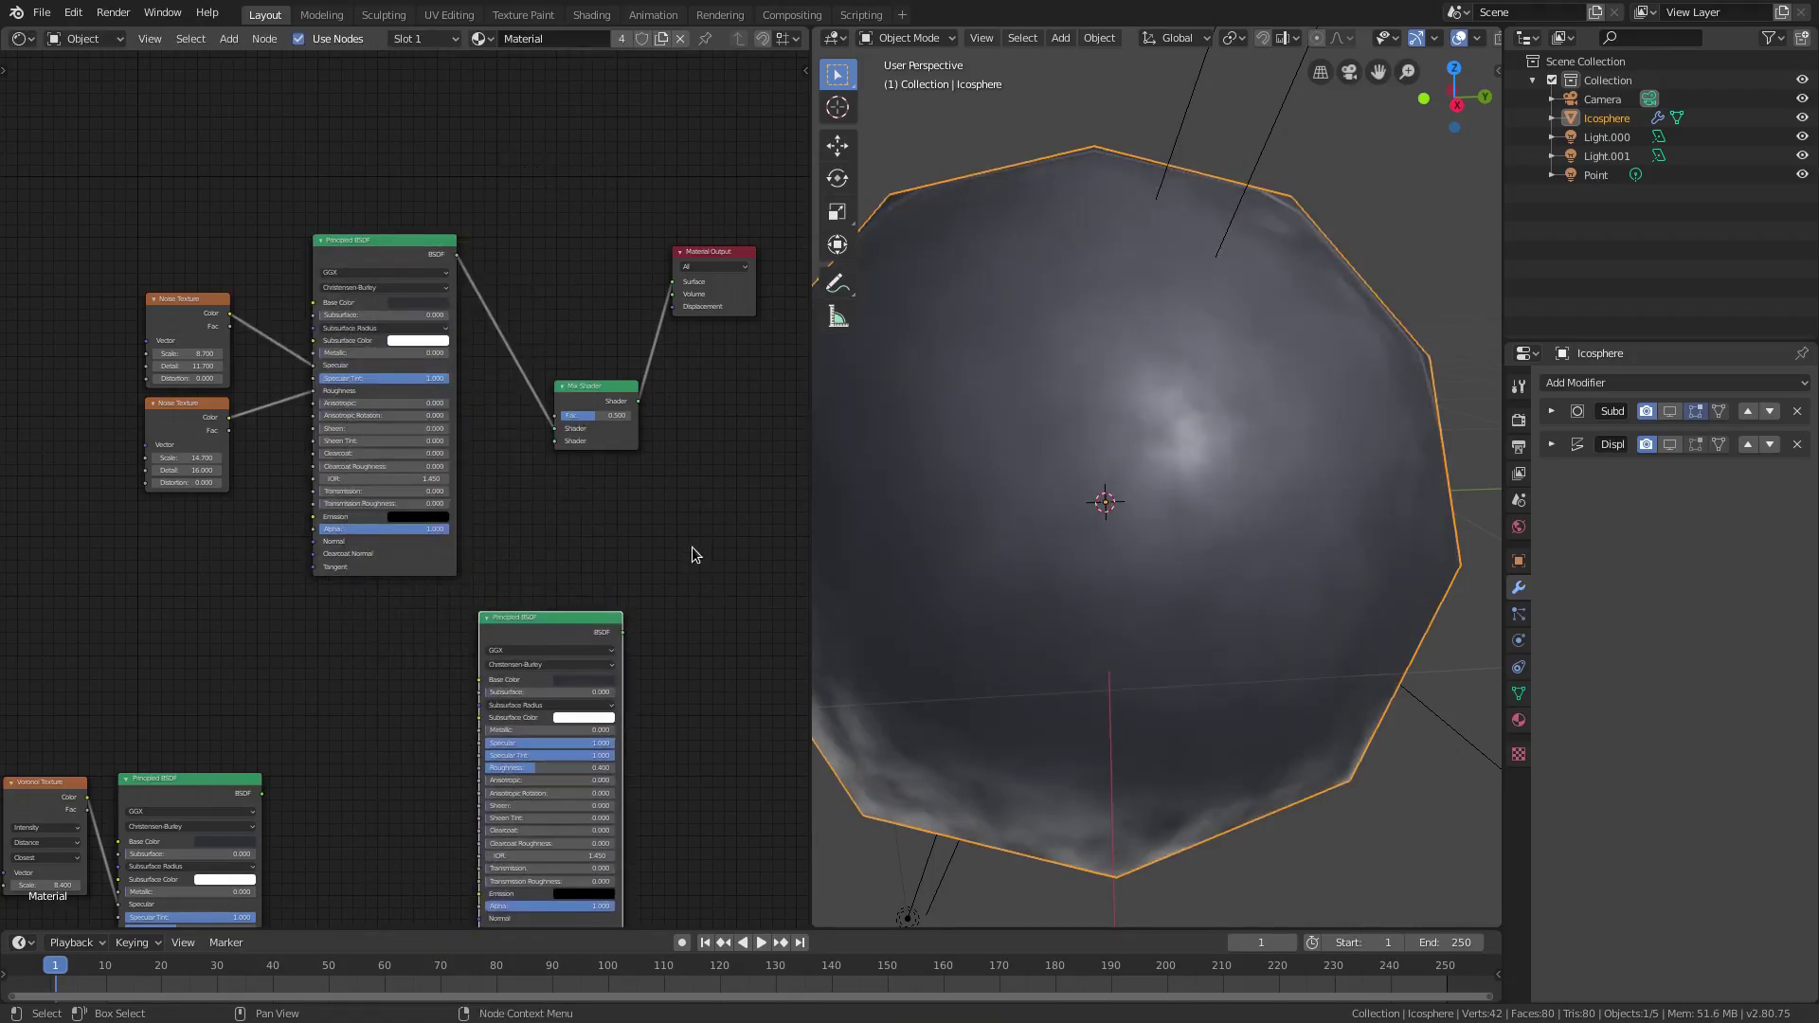
{"action": "key", "text": "ctrl+z"}
Step: Place the lower Principled BSDF, detached from the Voronoi Texture, beneath the upper one and connect it to the Mix Shader's second Shader input
{"action": "left_click_drag", "start_coordinate": [151, 878], "coordinate": [555, 439]}
{"action": "middle_click_drag", "start_coordinate": [421, 631], "coordinate": [438, 609]}
{"action": "left_click_drag", "start_coordinate": [397, 602], "coordinate": [410, 593]}
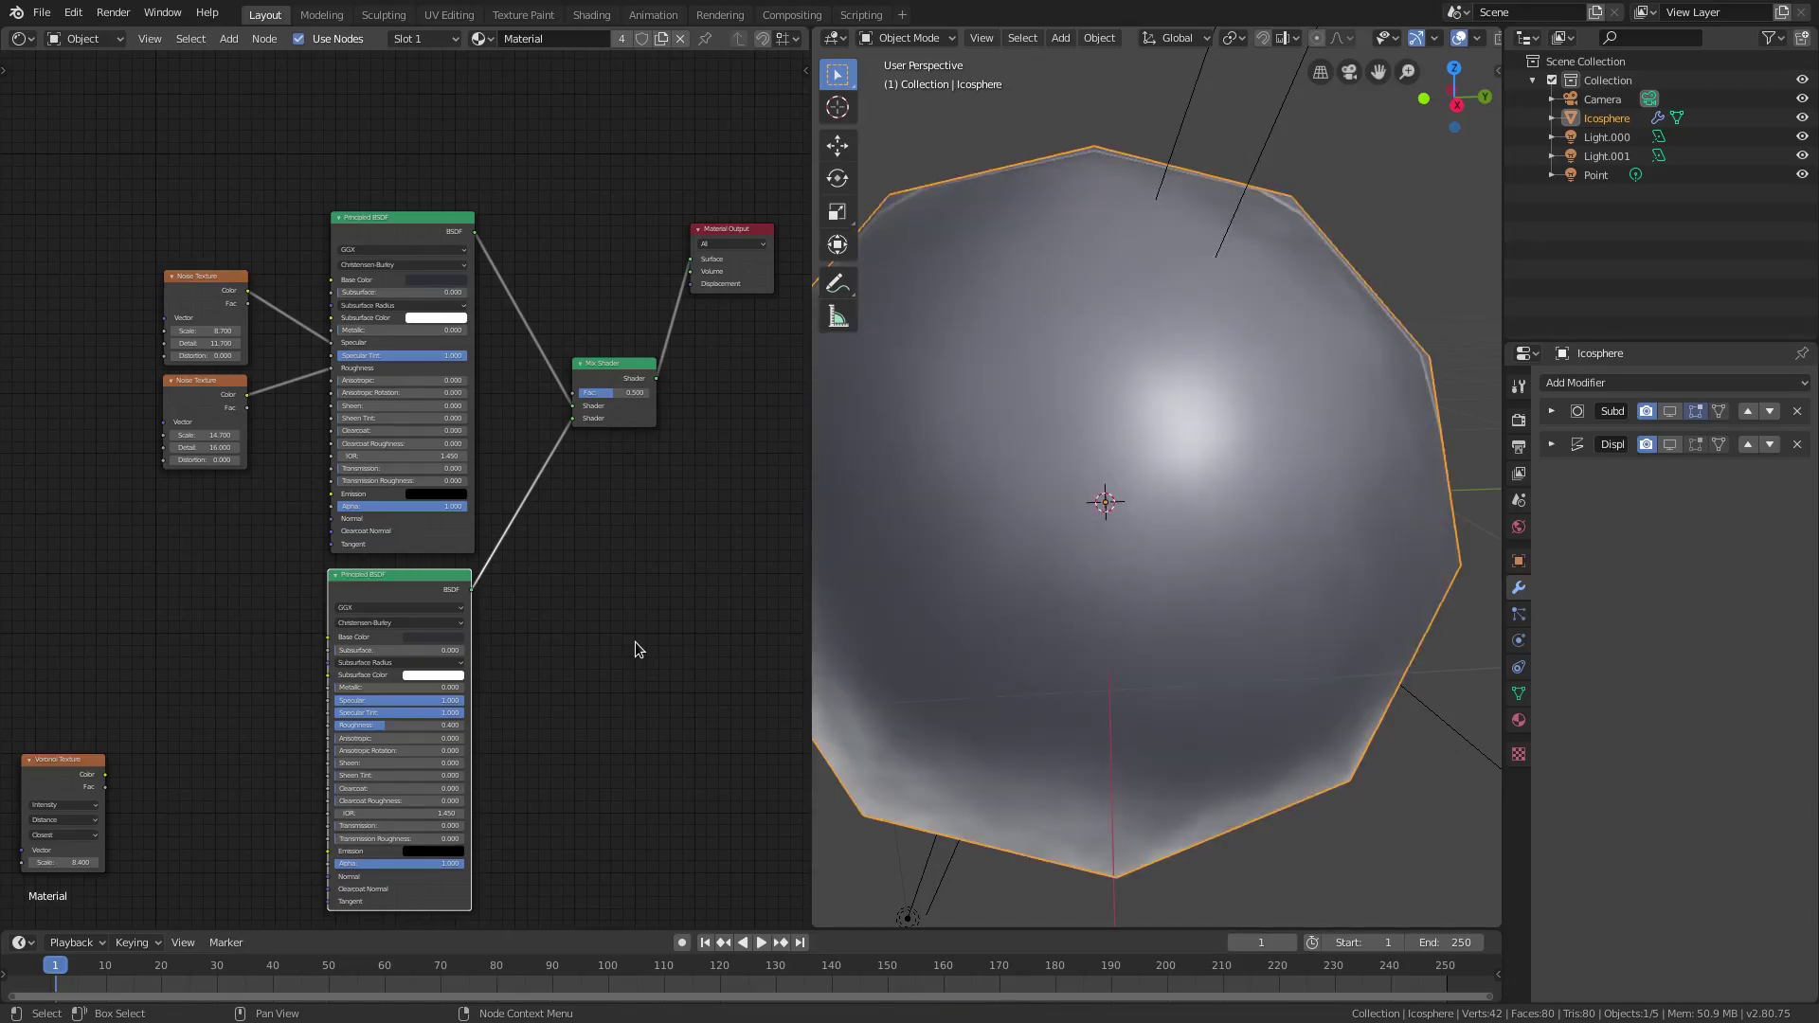
Step: Move the Voronoi Texture up beside the lower Principled BSDF, below the two Noise Textures
{"action": "middle_click_drag", "start_coordinate": [662, 544], "coordinate": [771, 416]}
{"action": "scroll", "coordinate": [301, 687], "scroll_direction": "up", "scroll_amount": 2}
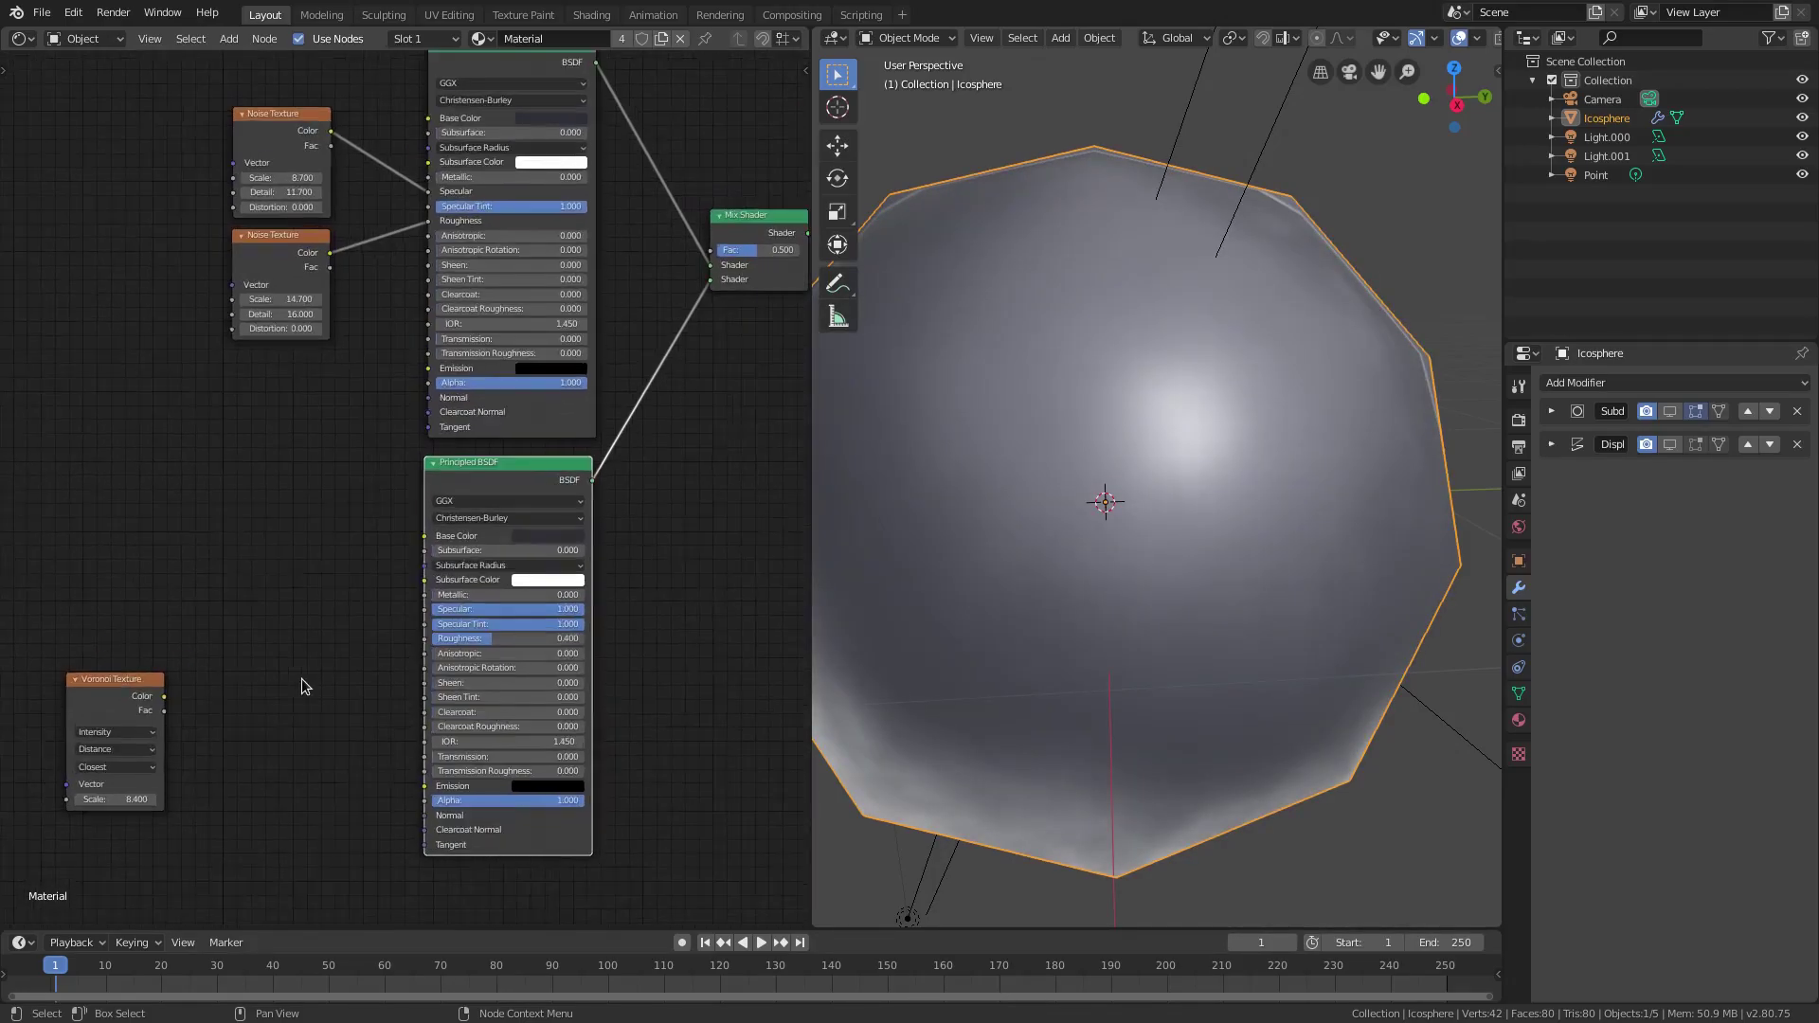
{"action": "left_click_drag", "start_coordinate": [140, 698], "coordinate": [310, 474]}
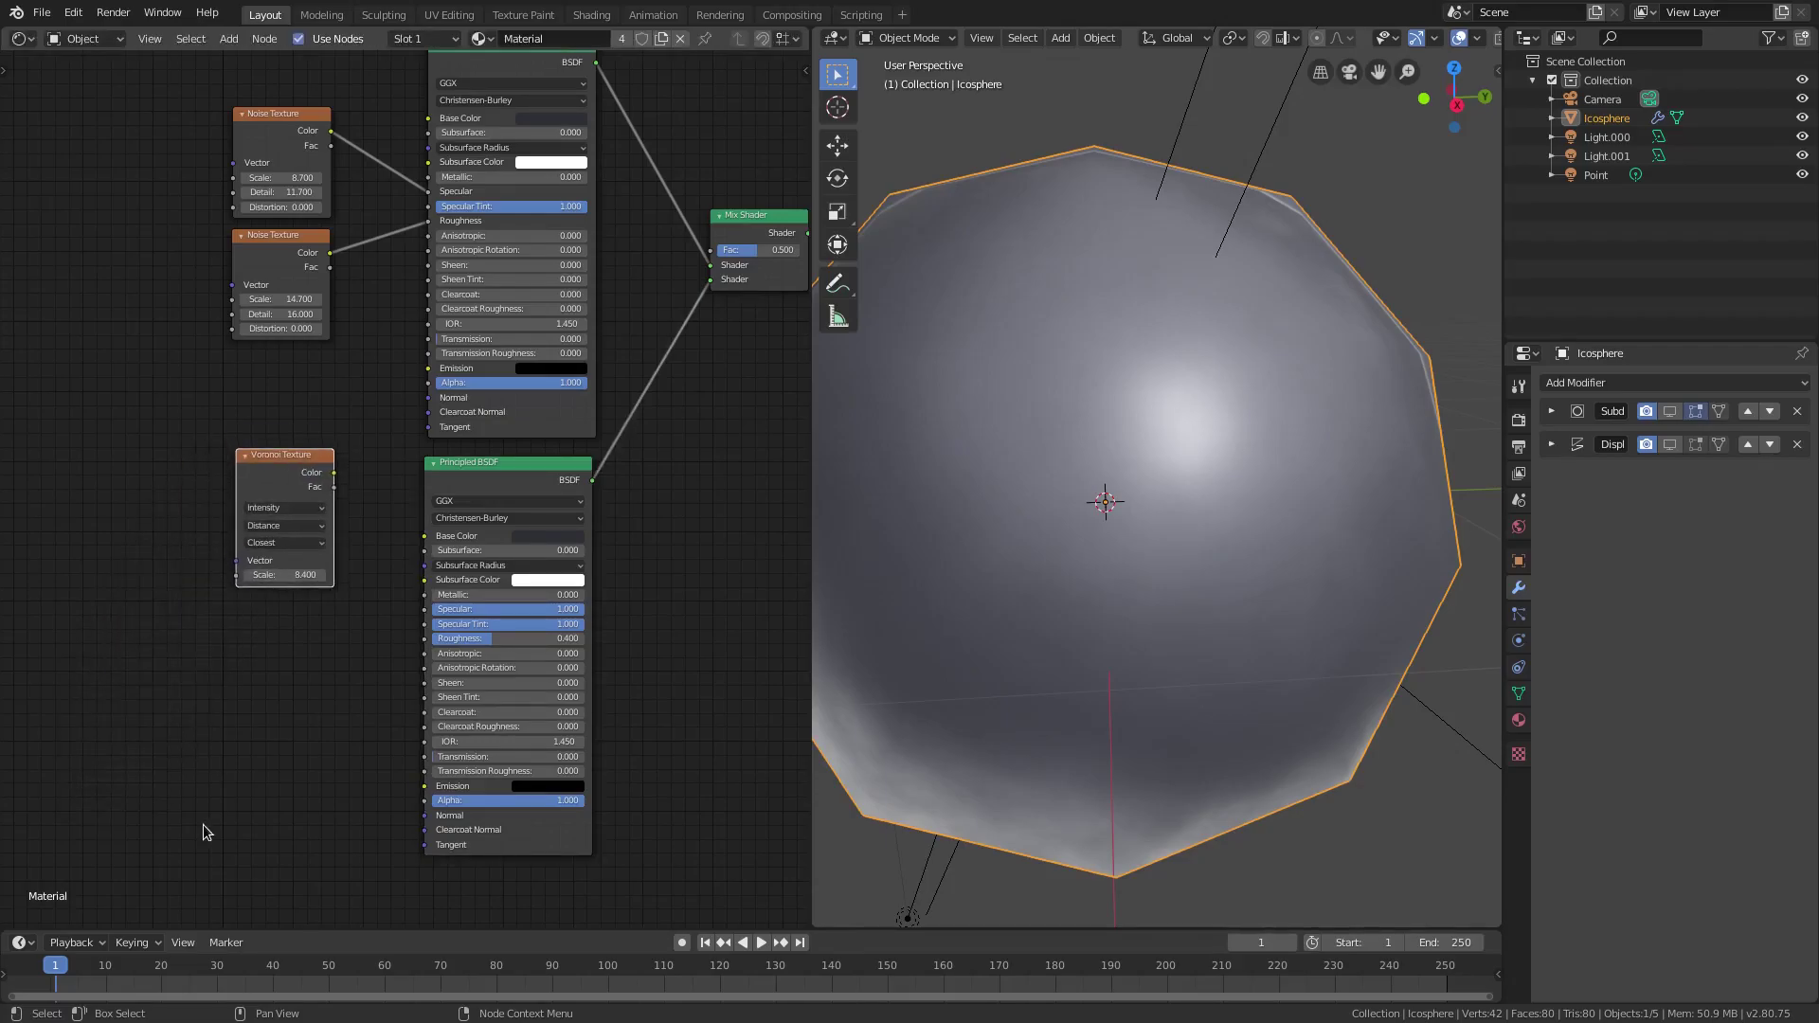
{"action": "key", "text": "shift+a"}
{"action": "left_click", "coordinate": [201, 828]}
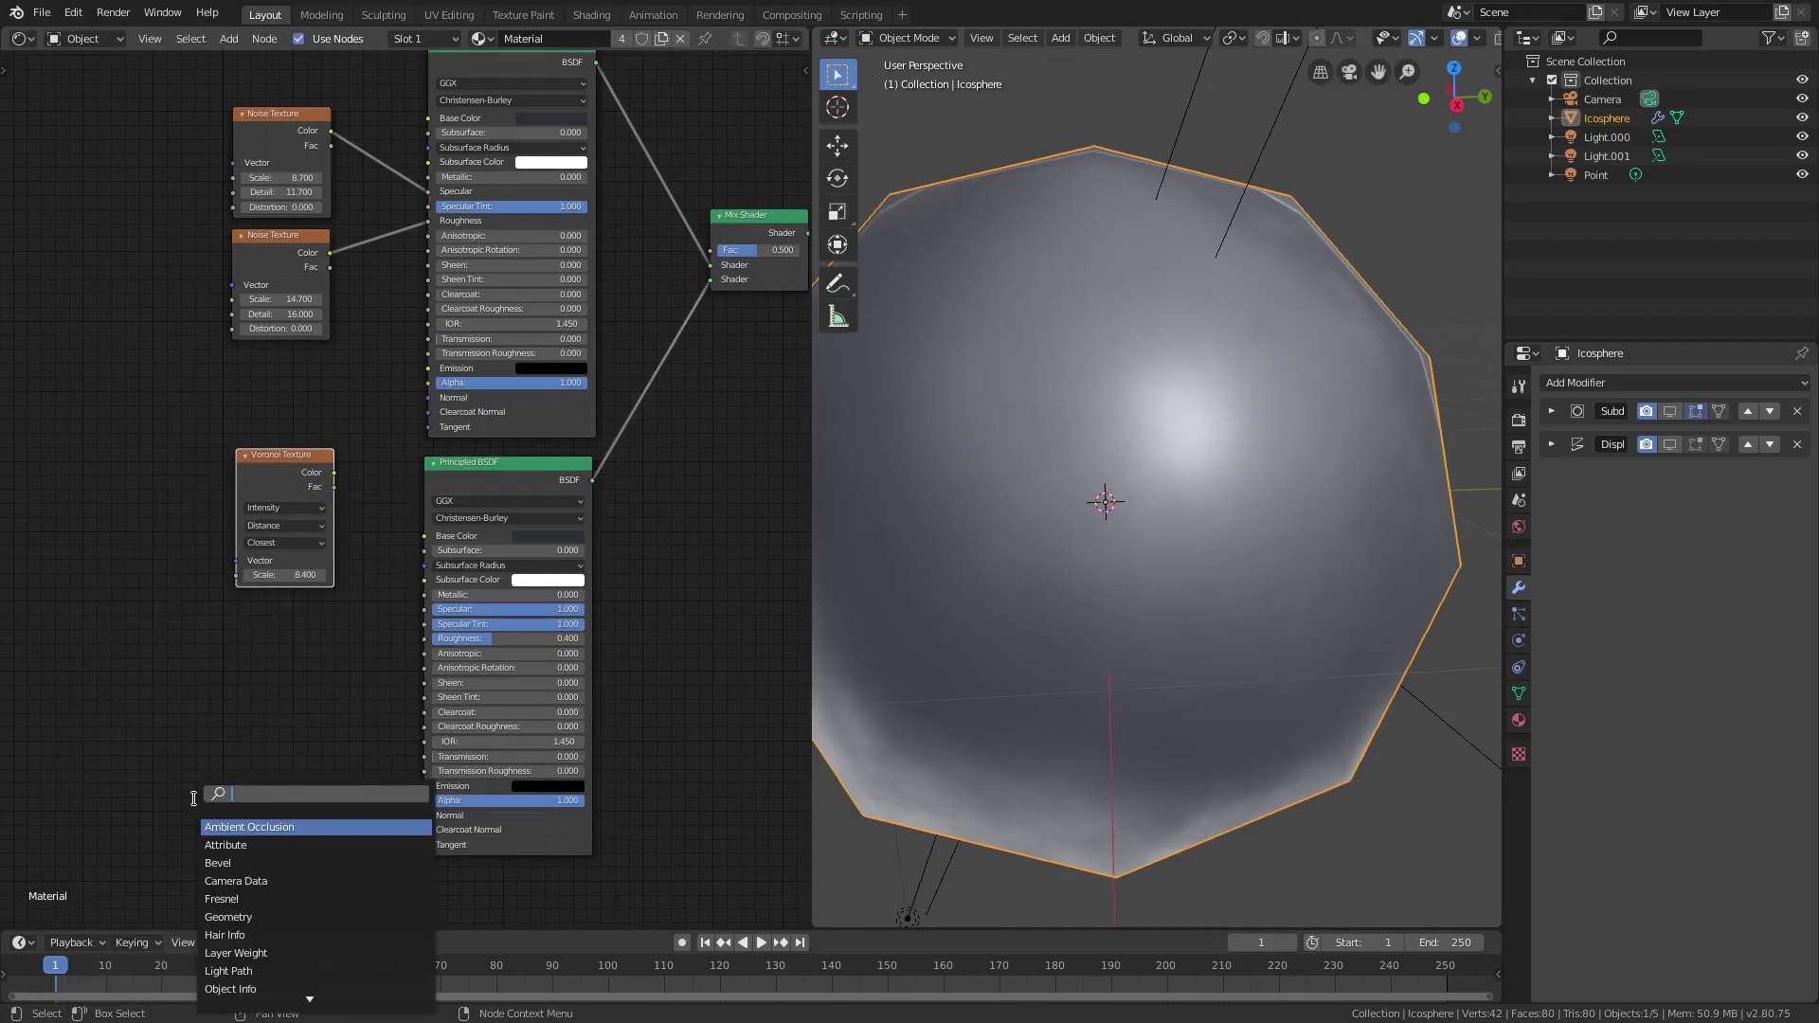
{"action": "type", "text": "vor"}
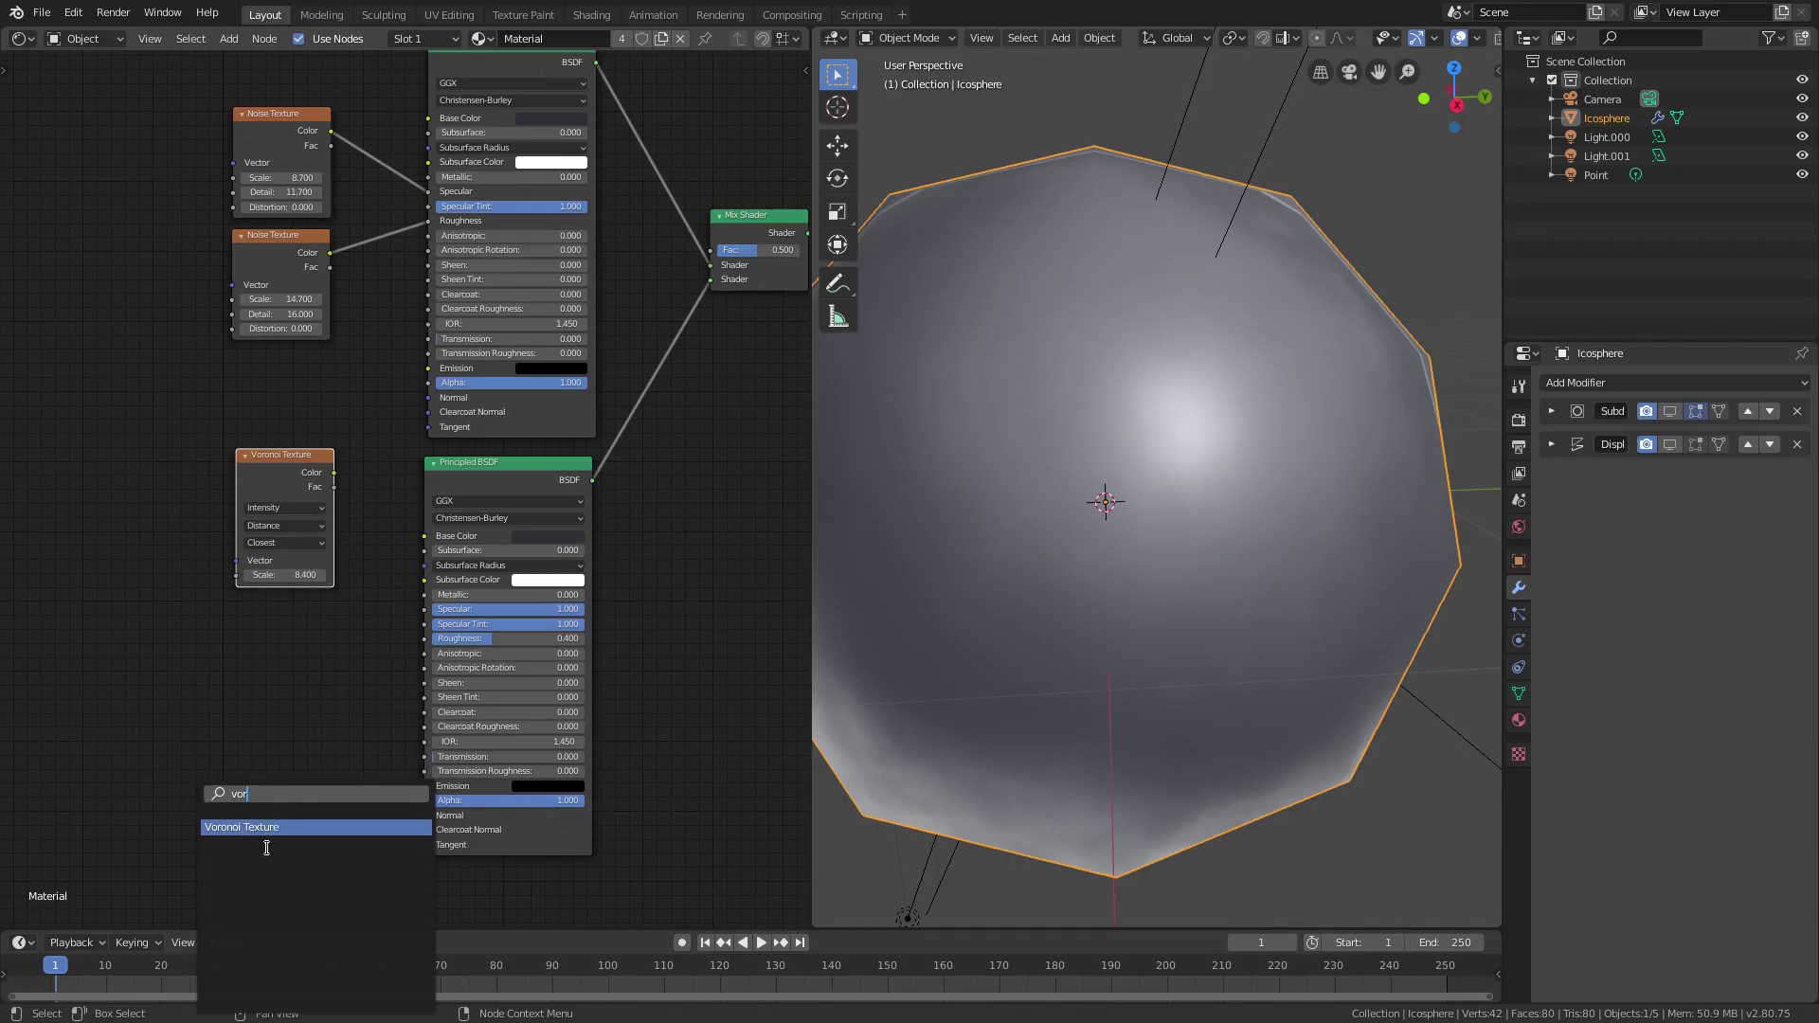
{"action": "key", "text": "Escape"}
Step: Connect the Voronoi Texture's Color to the lower Principled BSDF's Specular and set the texture's Scale to 4.000
{"action": "left_click_drag", "start_coordinate": [306, 462], "coordinate": [425, 609]}
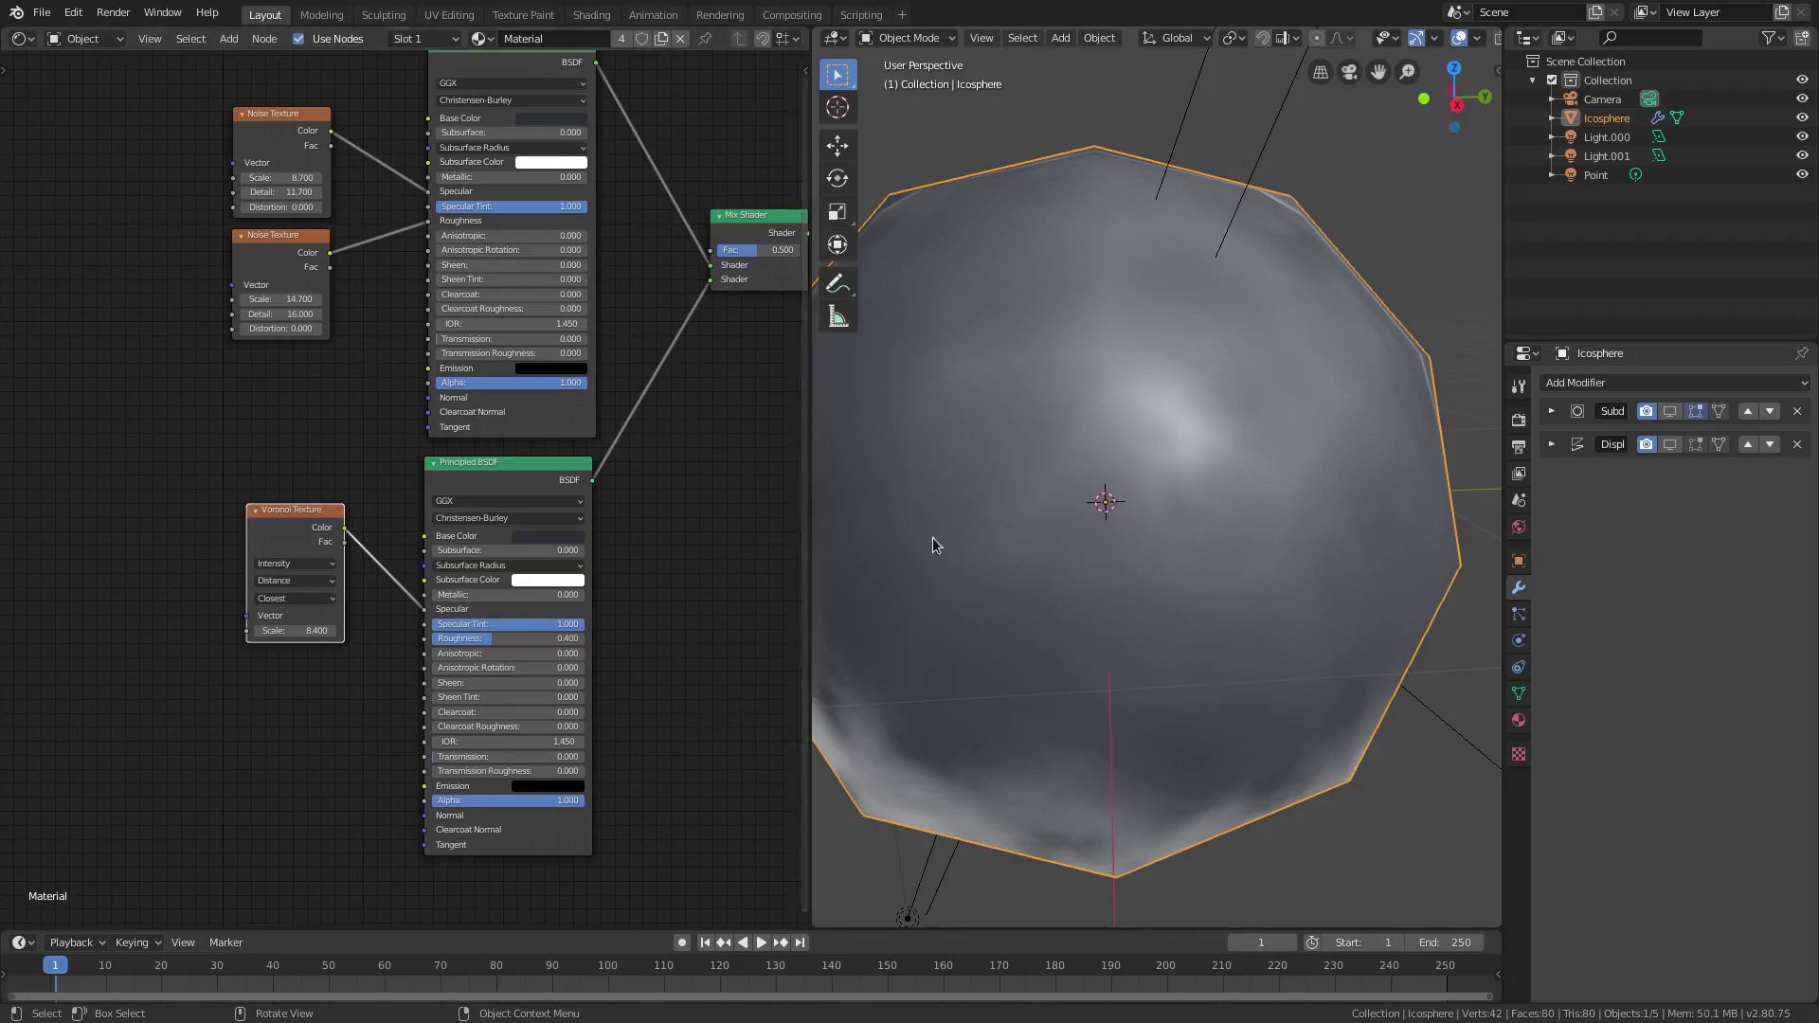
{"action": "scroll", "coordinate": [981, 539], "scroll_direction": "down", "scroll_amount": 1}
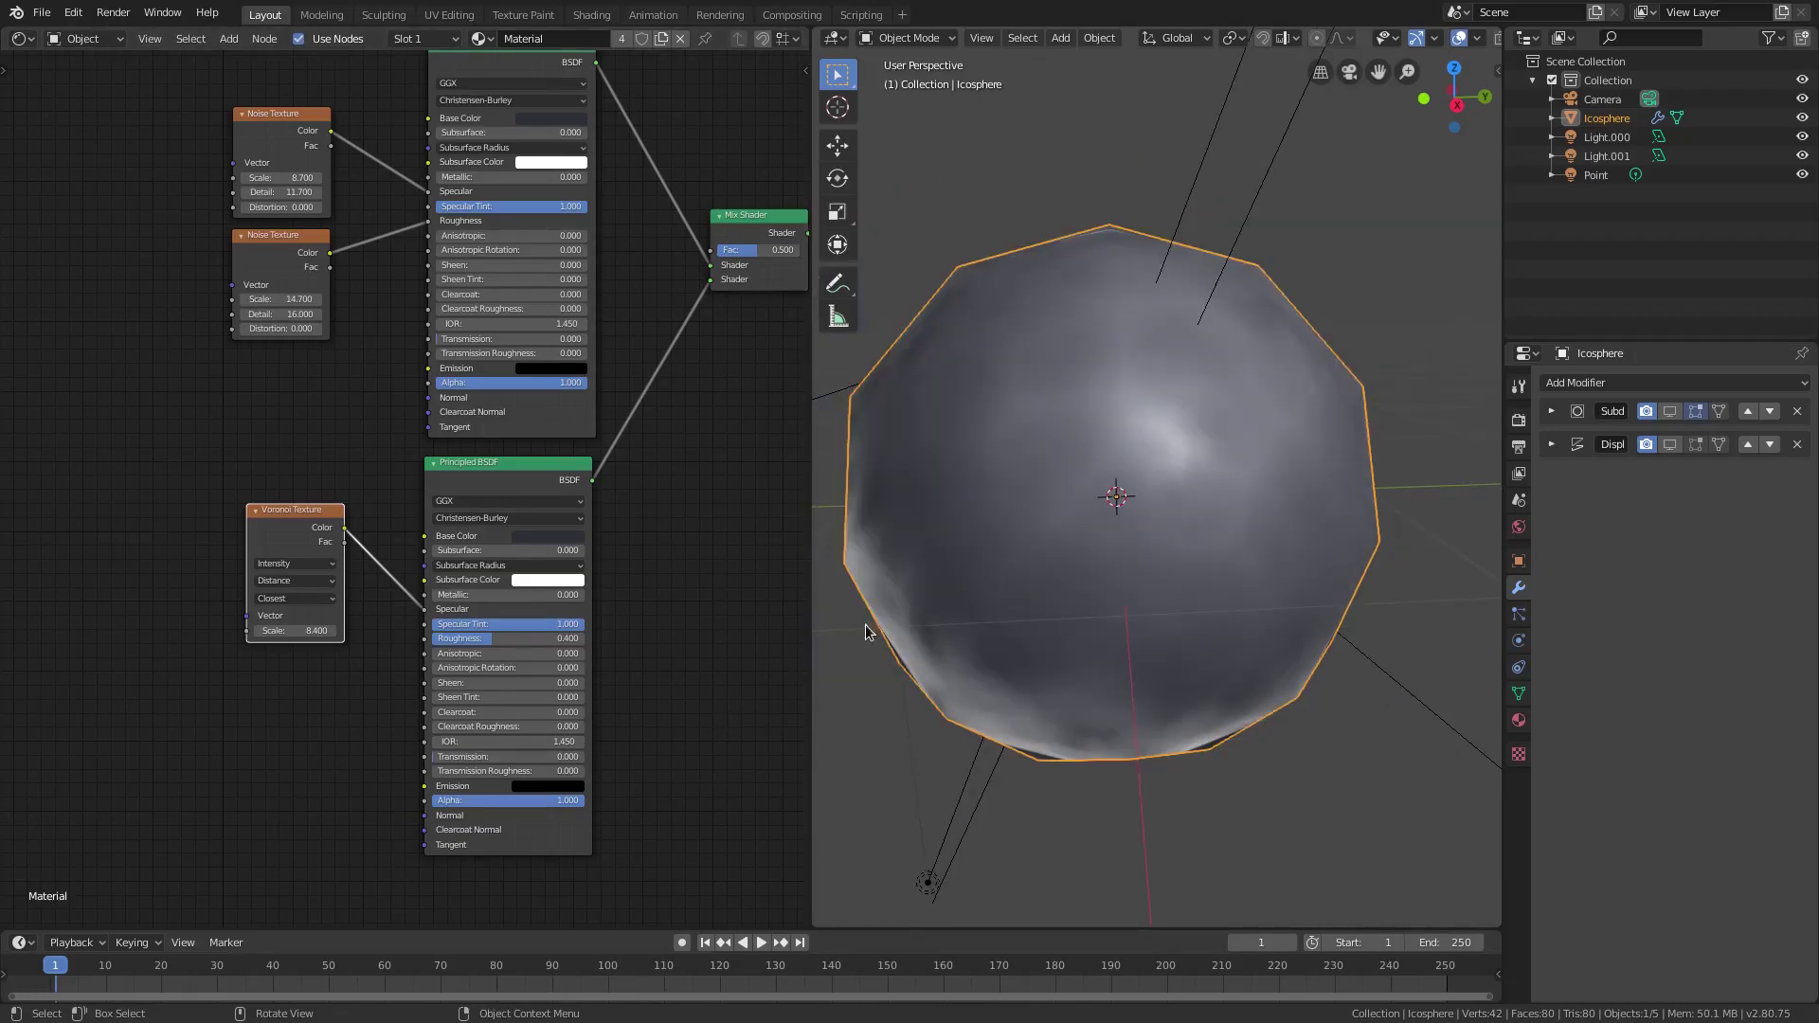
{"action": "mouse_move", "coordinate": [301, 630]}
{"action": "left_mouse_down"}
{"action": "mouse_move", "coordinate": [334, 630]}
{"action": "mouse_move", "coordinate": [296, 632]}
{"action": "left_mouse_up"}
{"action": "left_click", "coordinate": [296, 631]}
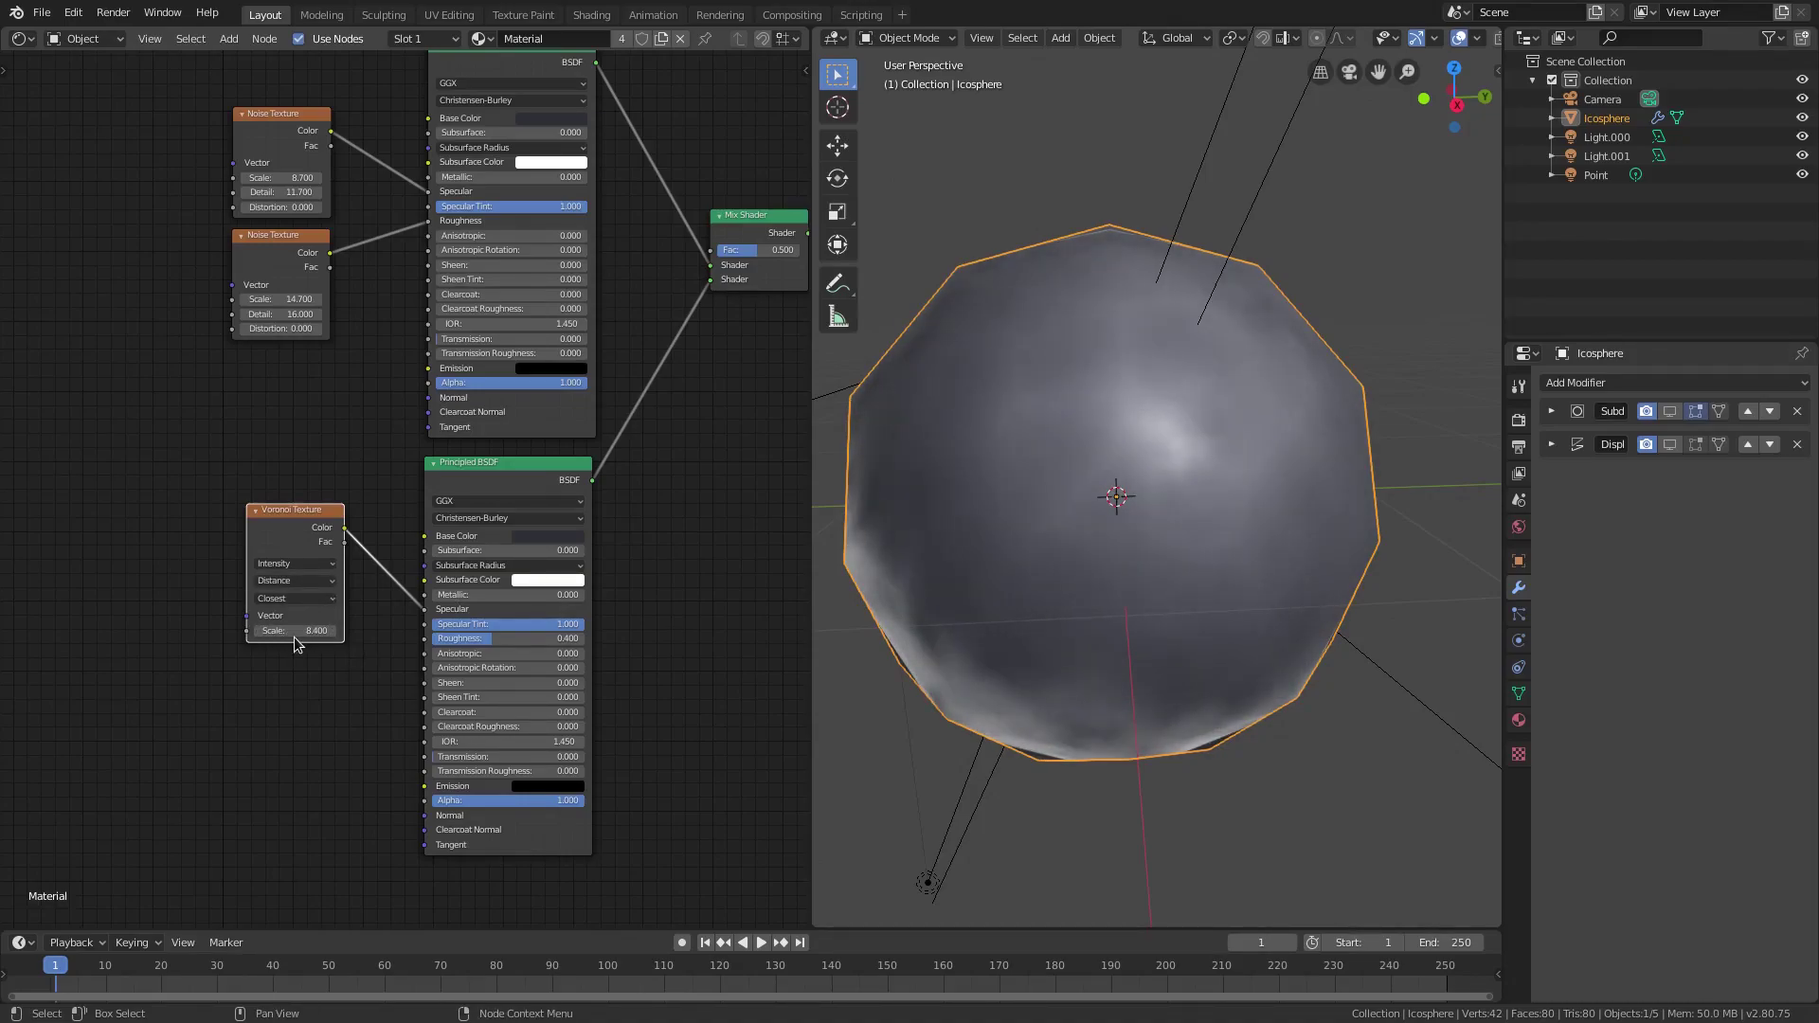
{"action": "type", "text": "4.2"}
{"action": "key", "text": "Return"}
{"action": "key", "text": "ctrl+z"}
Step: Enable viewport display of the Displace and Subdivision modifiers on the icosphere
{"action": "scroll", "coordinate": [663, 674], "scroll_direction": "down", "scroll_amount": 2}
{"action": "scroll", "coordinate": [1175, 625], "scroll_direction": "down", "scroll_amount": 3}
{"action": "mouse_move", "coordinate": [1206, 613]}
{"action": "middle_mouse_down"}
{"action": "mouse_move", "coordinate": [1077, 591]}
{"action": "mouse_move", "coordinate": [1042, 559]}
{"action": "mouse_move", "coordinate": [1232, 616]}
{"action": "mouse_move", "coordinate": [1202, 616]}
{"action": "middle_mouse_up"}
{"action": "scroll", "coordinate": [1231, 615], "scroll_direction": "up", "scroll_amount": 1}
{"action": "middle_click_drag", "start_coordinate": [623, 614], "coordinate": [540, 699]}
{"action": "scroll", "coordinate": [616, 644], "scroll_direction": "up", "scroll_amount": 3}
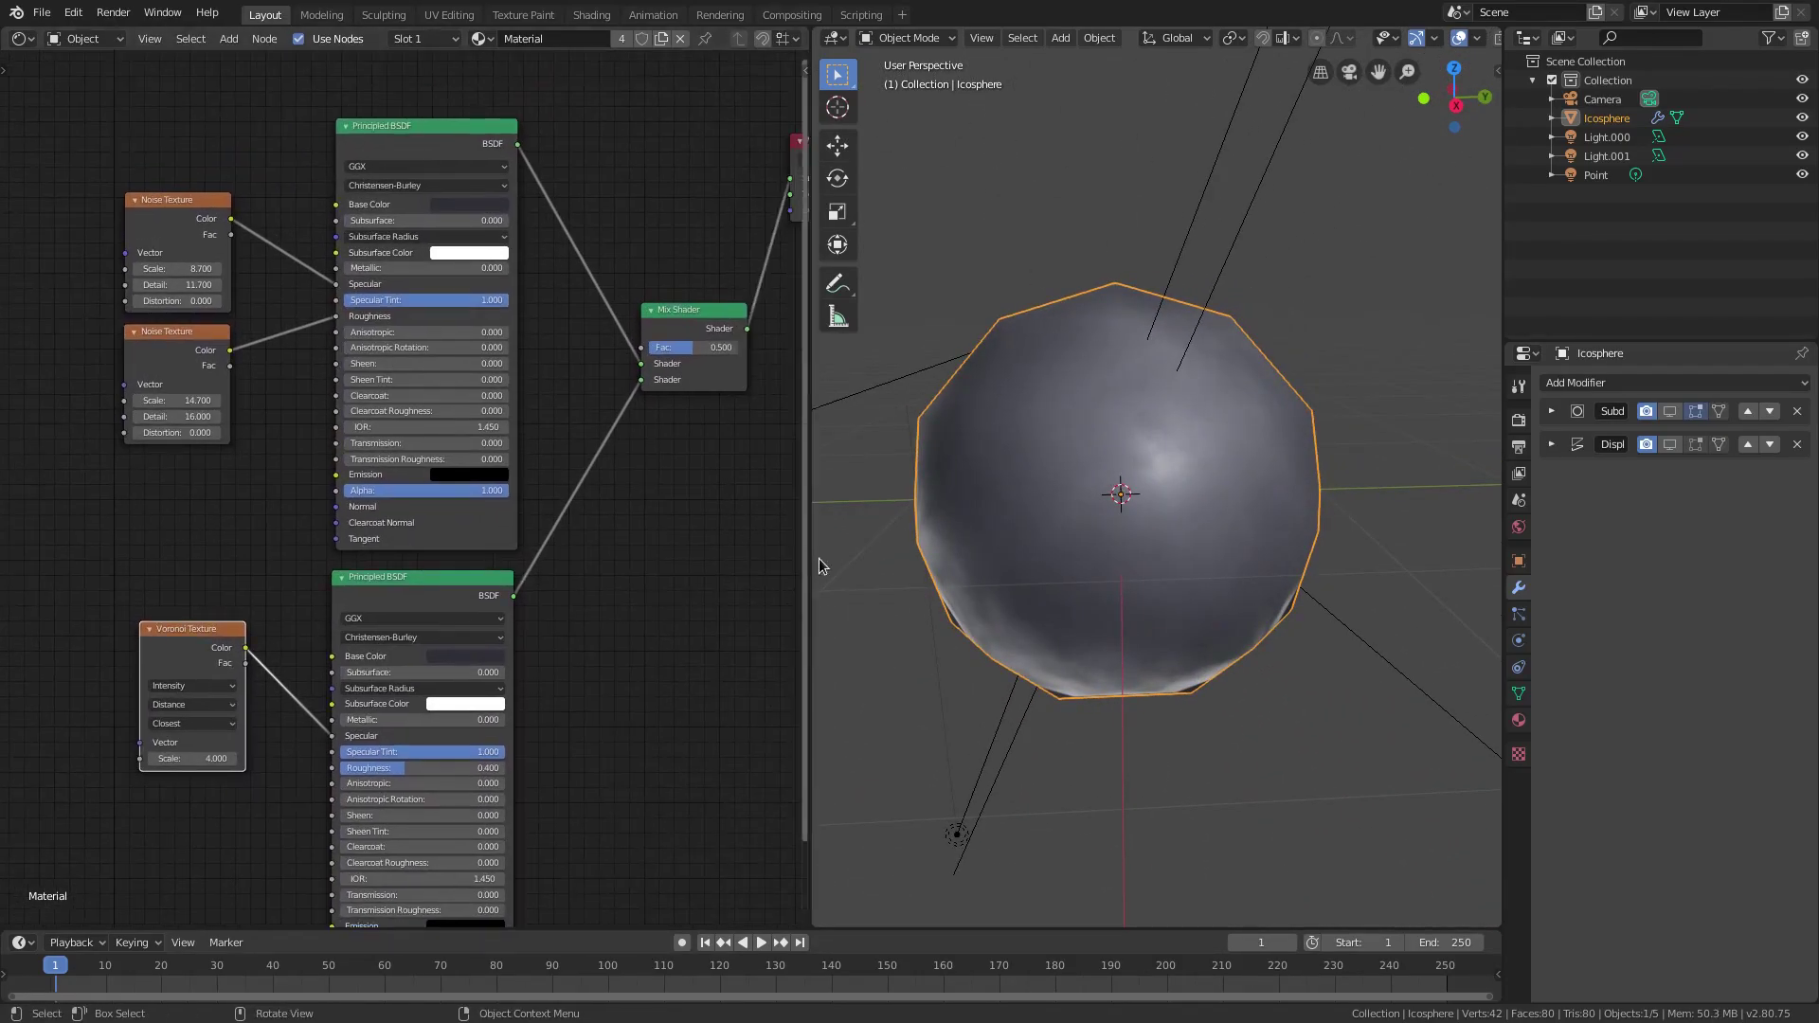
{"action": "left_click", "coordinate": [1669, 444]}
{"action": "left_click", "coordinate": [1669, 411]}
Step: Place the Material Output directly beside the Mix Shader
{"action": "middle_click_drag", "start_coordinate": [658, 453], "coordinate": [516, 473]}
{"action": "left_click_drag", "start_coordinate": [692, 164], "coordinate": [691, 350]}
Step: Hide the 3D viewport overlays and display the icosphere's material properties
{"action": "middle_click_drag", "start_coordinate": [1184, 568], "coordinate": [1350, 587]}
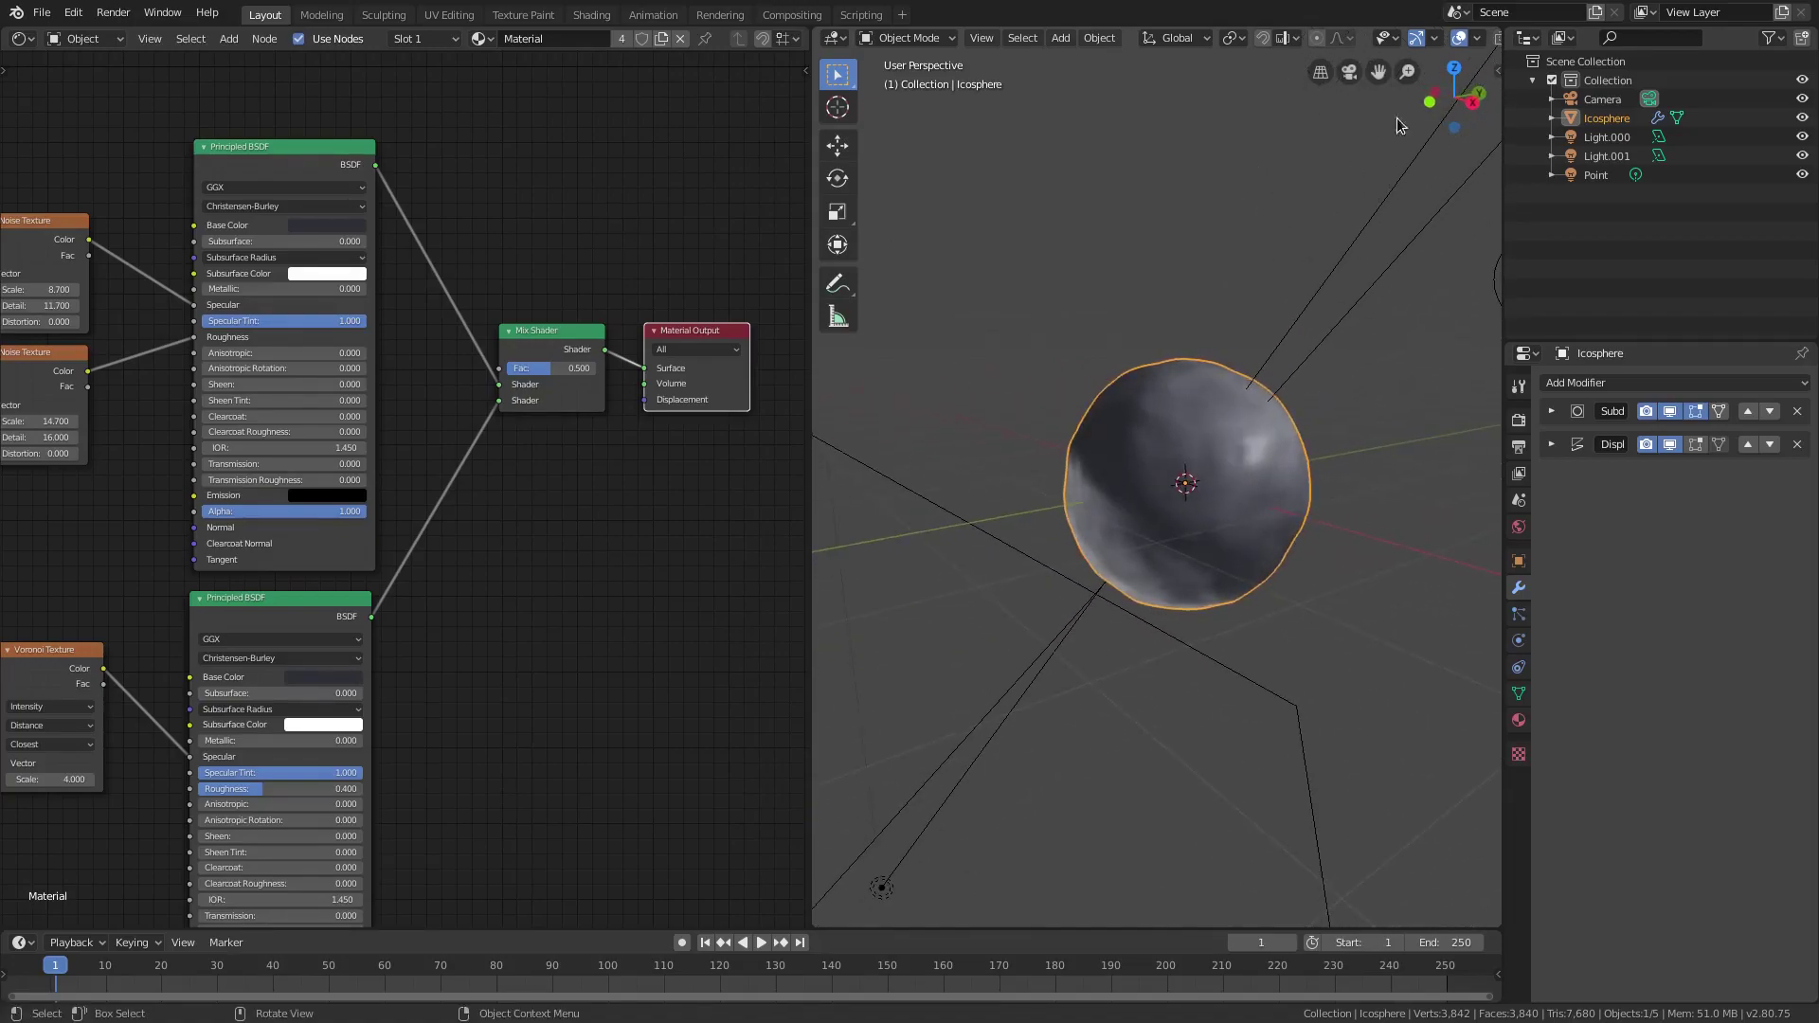
{"action": "left_click", "coordinate": [1459, 37]}
{"action": "middle_click_drag", "start_coordinate": [1292, 527], "coordinate": [1265, 574]}
{"action": "scroll", "coordinate": [1214, 651], "scroll_direction": "up", "scroll_amount": 4}
{"action": "middle_click_drag", "start_coordinate": [1377, 732], "coordinate": [1339, 723]}
{"action": "mouse_move", "coordinate": [1070, 746]}
{"action": "middle_mouse_down"}
{"action": "mouse_move", "coordinate": [1148, 743]}
{"action": "mouse_move", "coordinate": [1116, 731]}
{"action": "mouse_move", "coordinate": [1150, 726]}
{"action": "mouse_move", "coordinate": [1218, 760]}
{"action": "mouse_move", "coordinate": [1149, 750]}
{"action": "middle_mouse_up"}
{"action": "left_click", "coordinate": [1518, 719]}
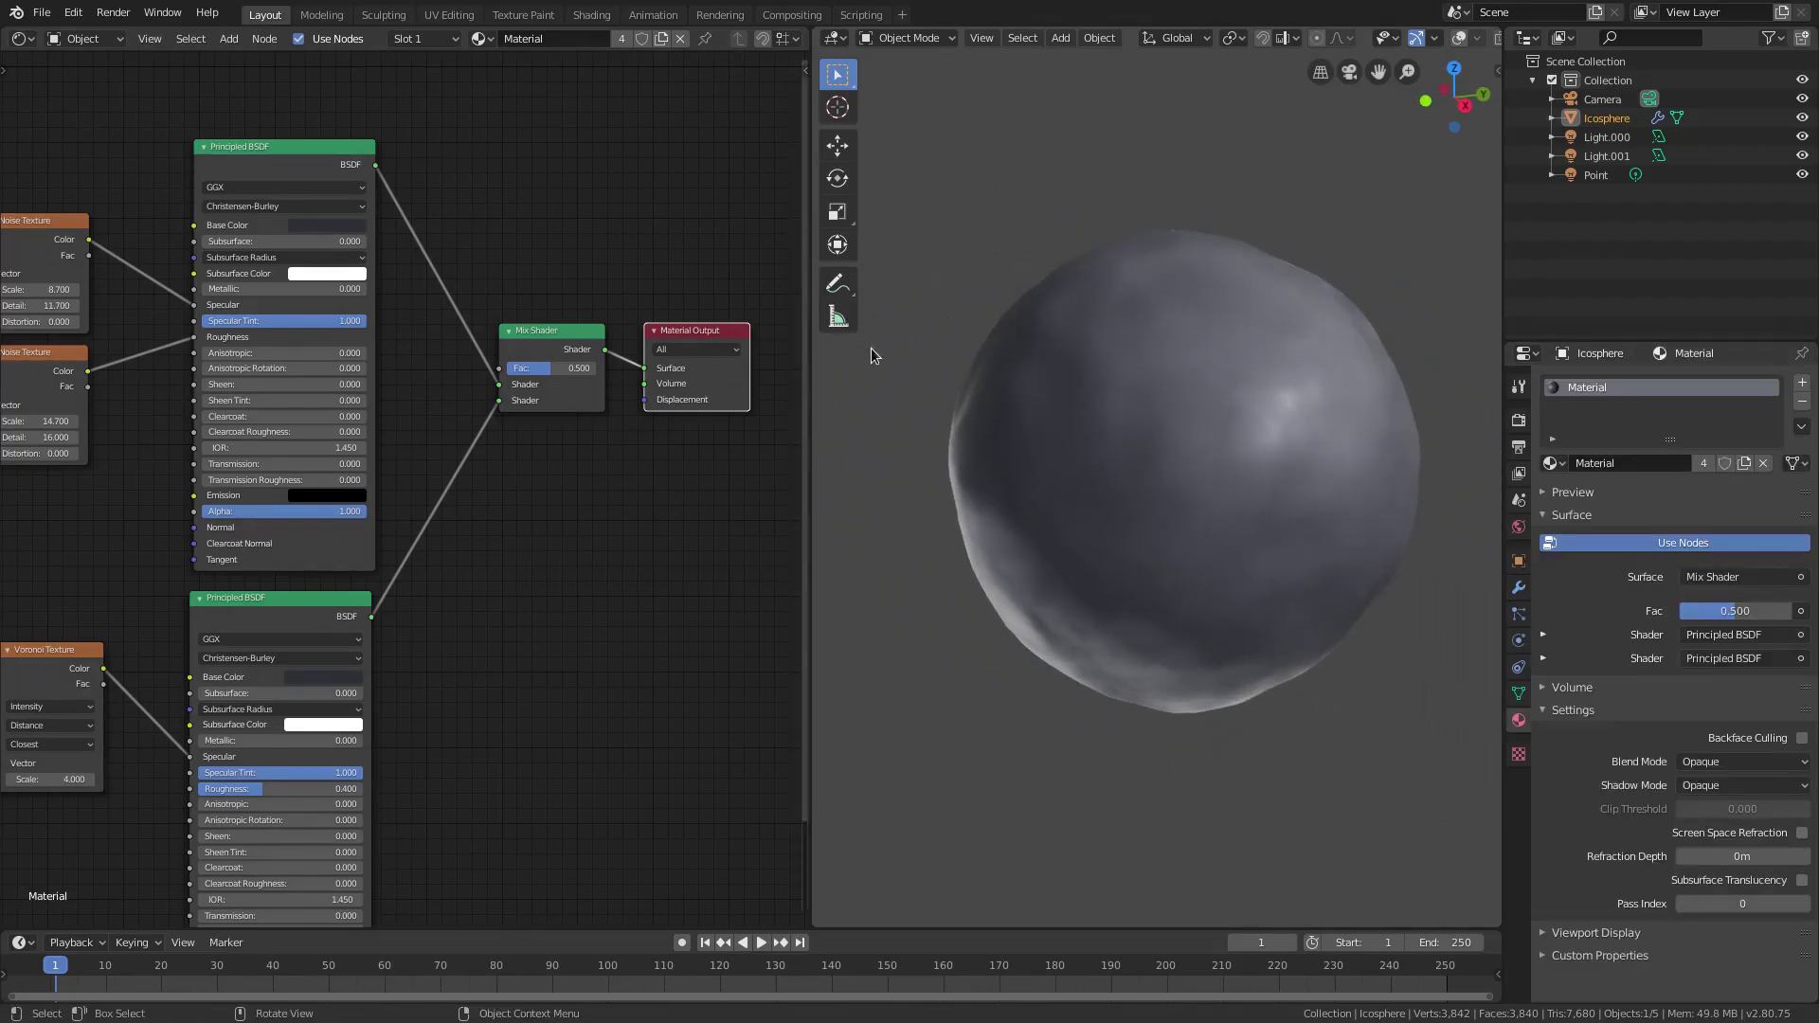
Step: Set the upper Principled BSDF's Base Color to a bright blue with hue 0.585, saturation 0.755 and value 0.911
{"action": "left_click", "coordinate": [327, 224]}
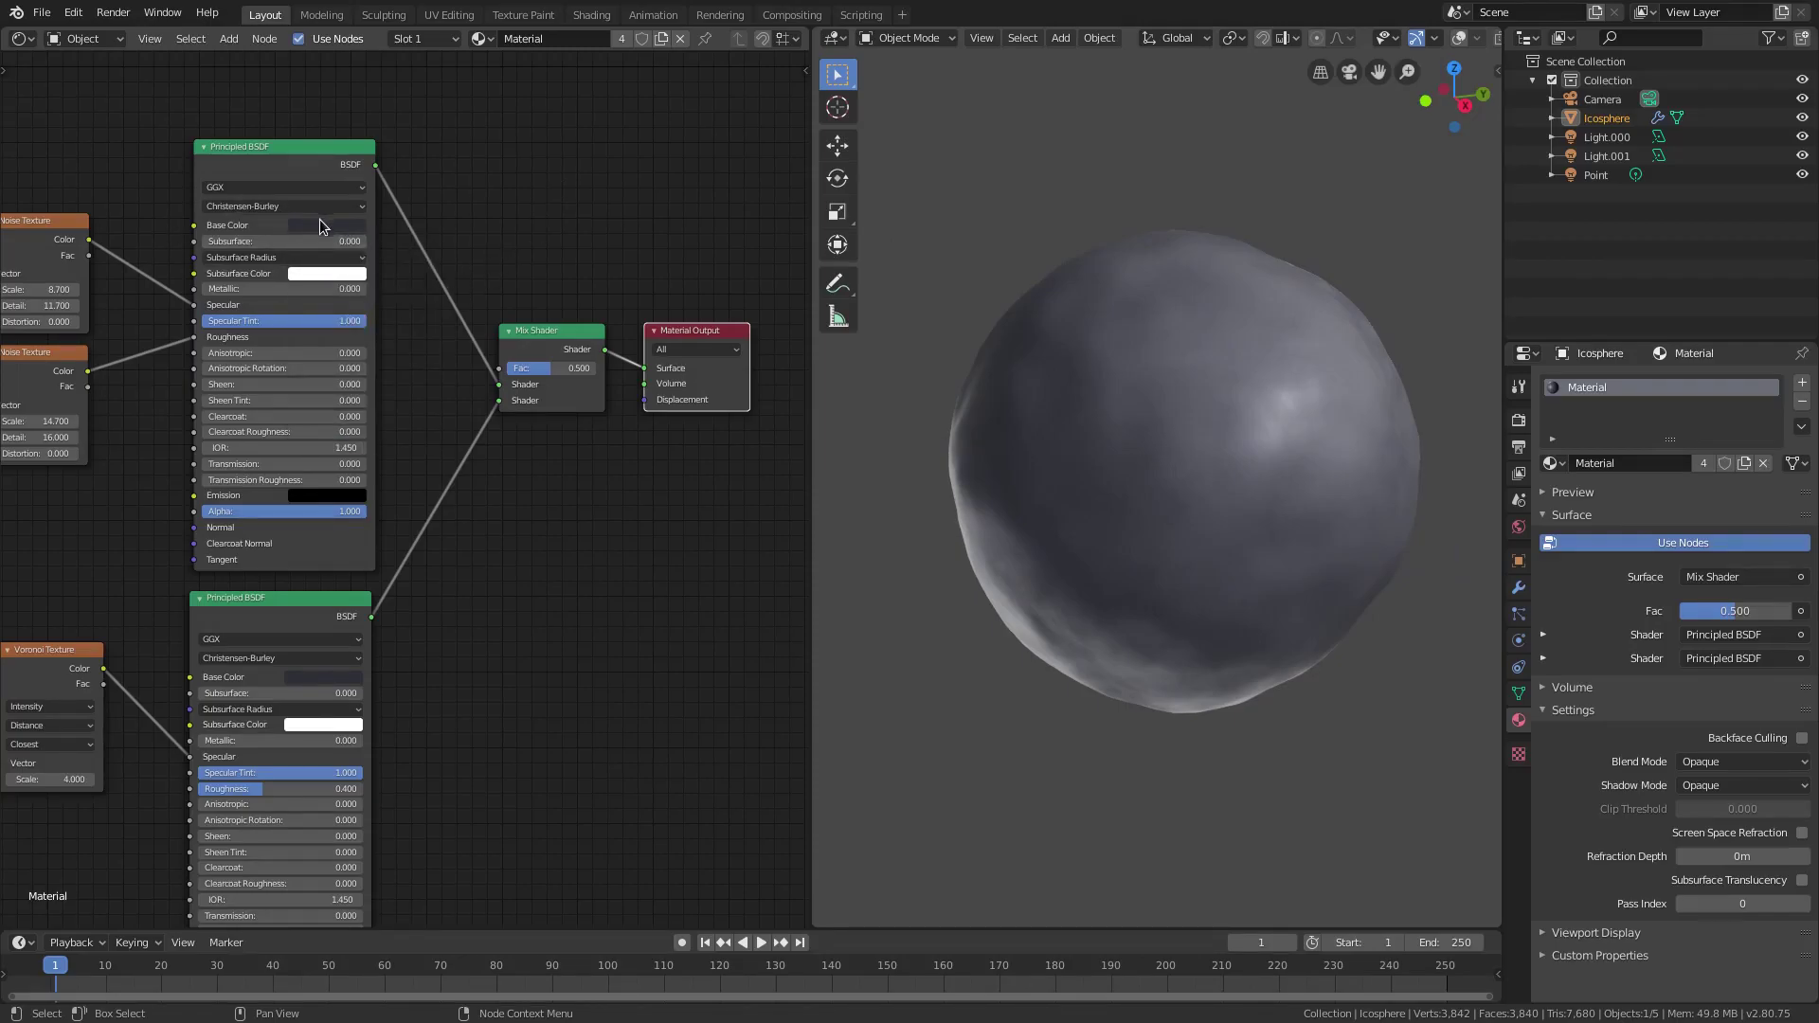
{"action": "left_click", "coordinate": [326, 224]}
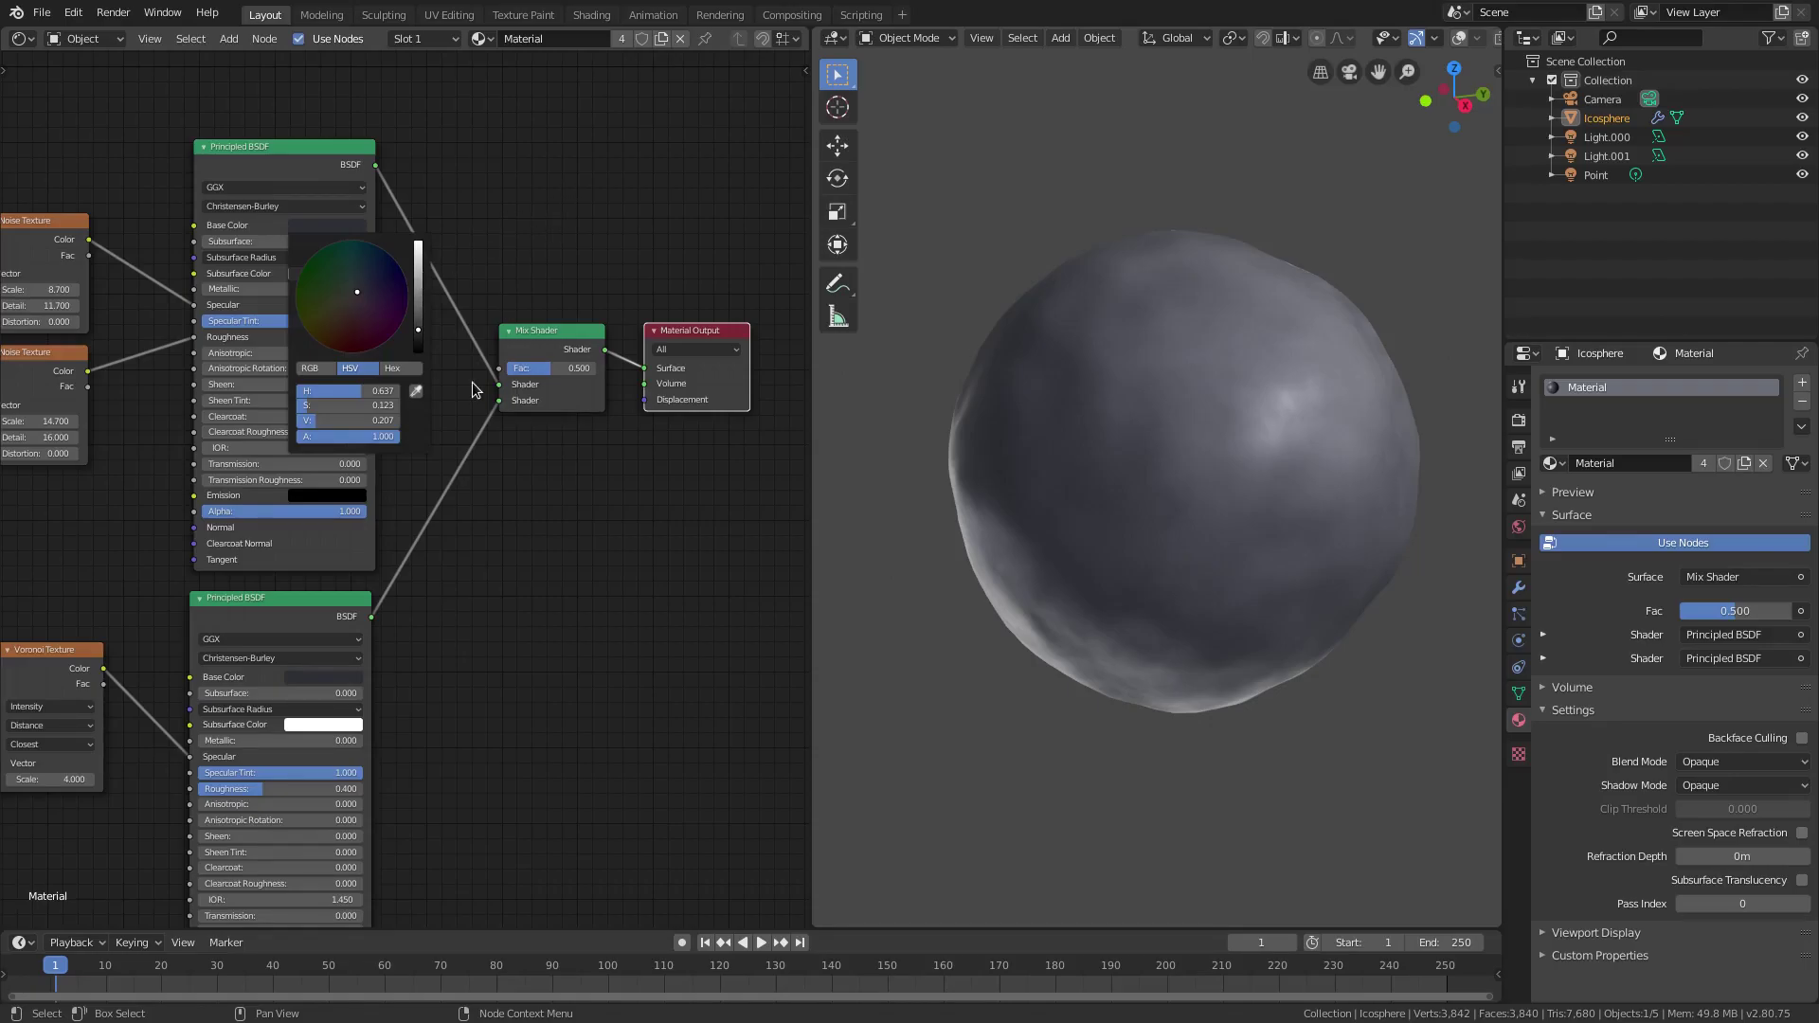
{"action": "left_click", "coordinate": [354, 229]}
{"action": "left_click_drag", "start_coordinate": [417, 300], "coordinate": [370, 262]}
{"action": "left_click", "coordinate": [418, 252]}
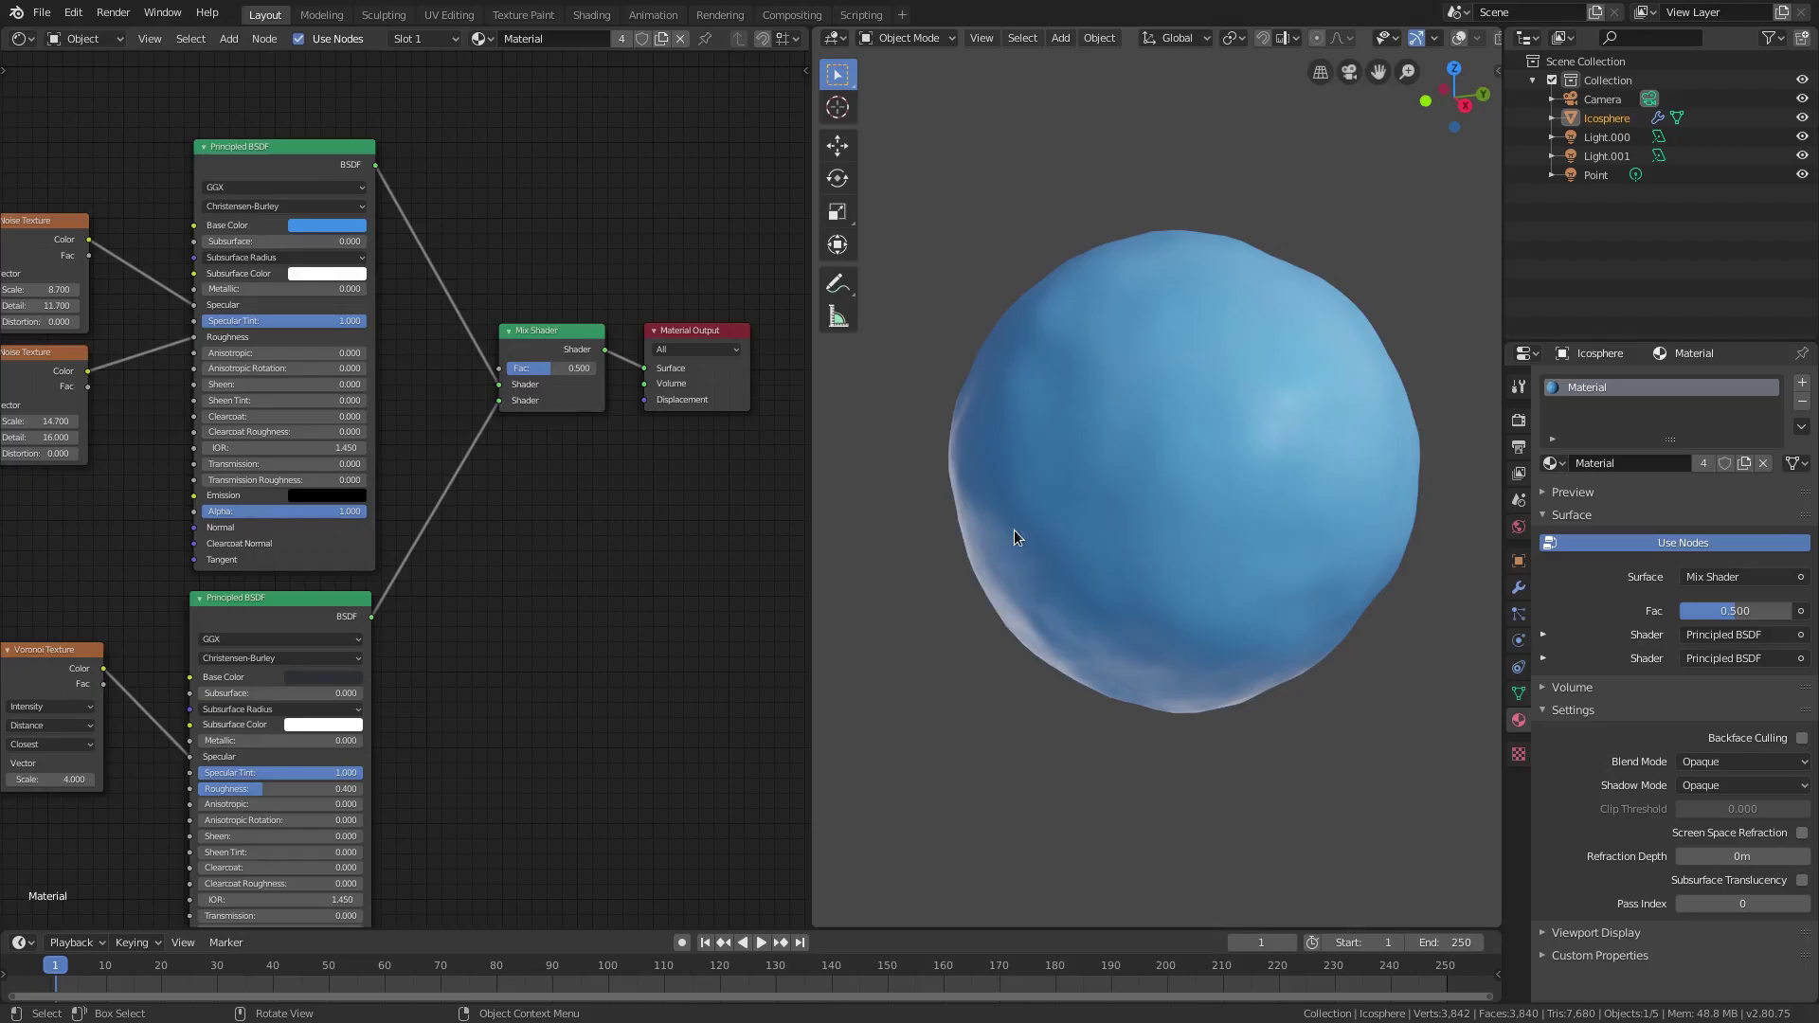
Step: Change the upper Principled BSDF's Base Color to a pinkish crimson and inspect the icosphere from another angle
{"action": "left_click", "coordinate": [321, 225]}
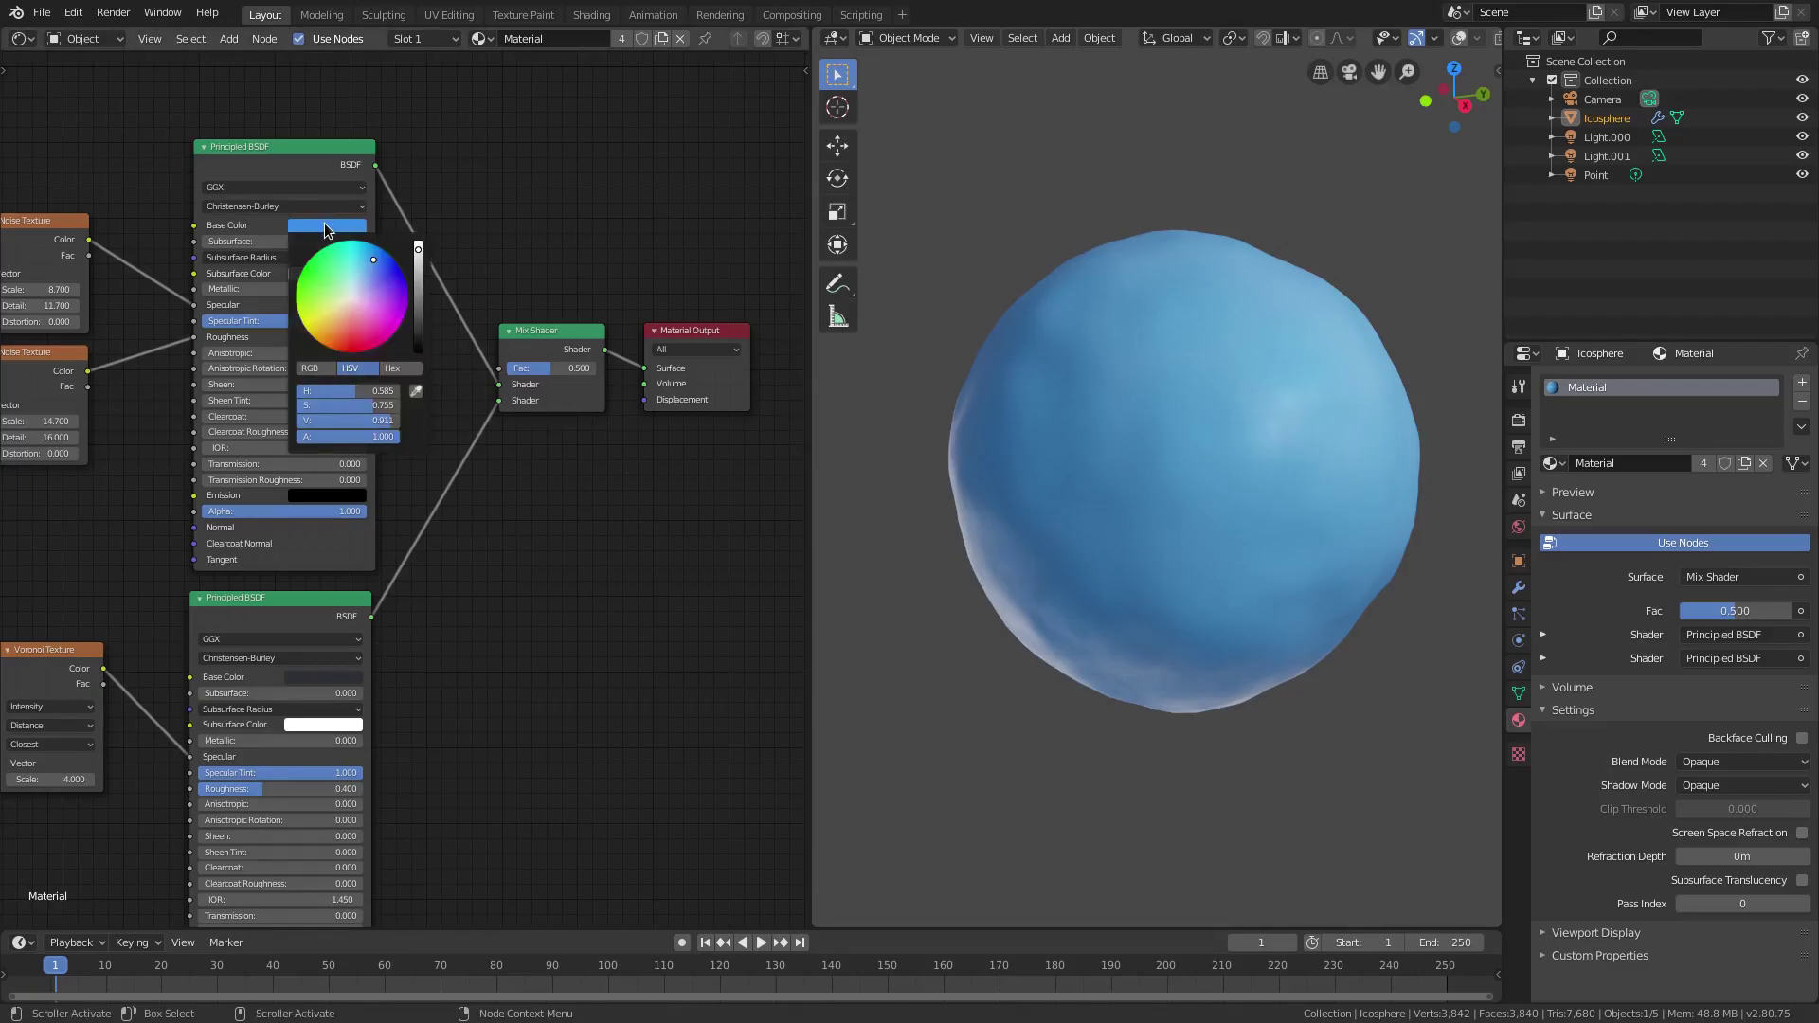
{"action": "left_click_drag", "start_coordinate": [343, 294], "coordinate": [352, 350]}
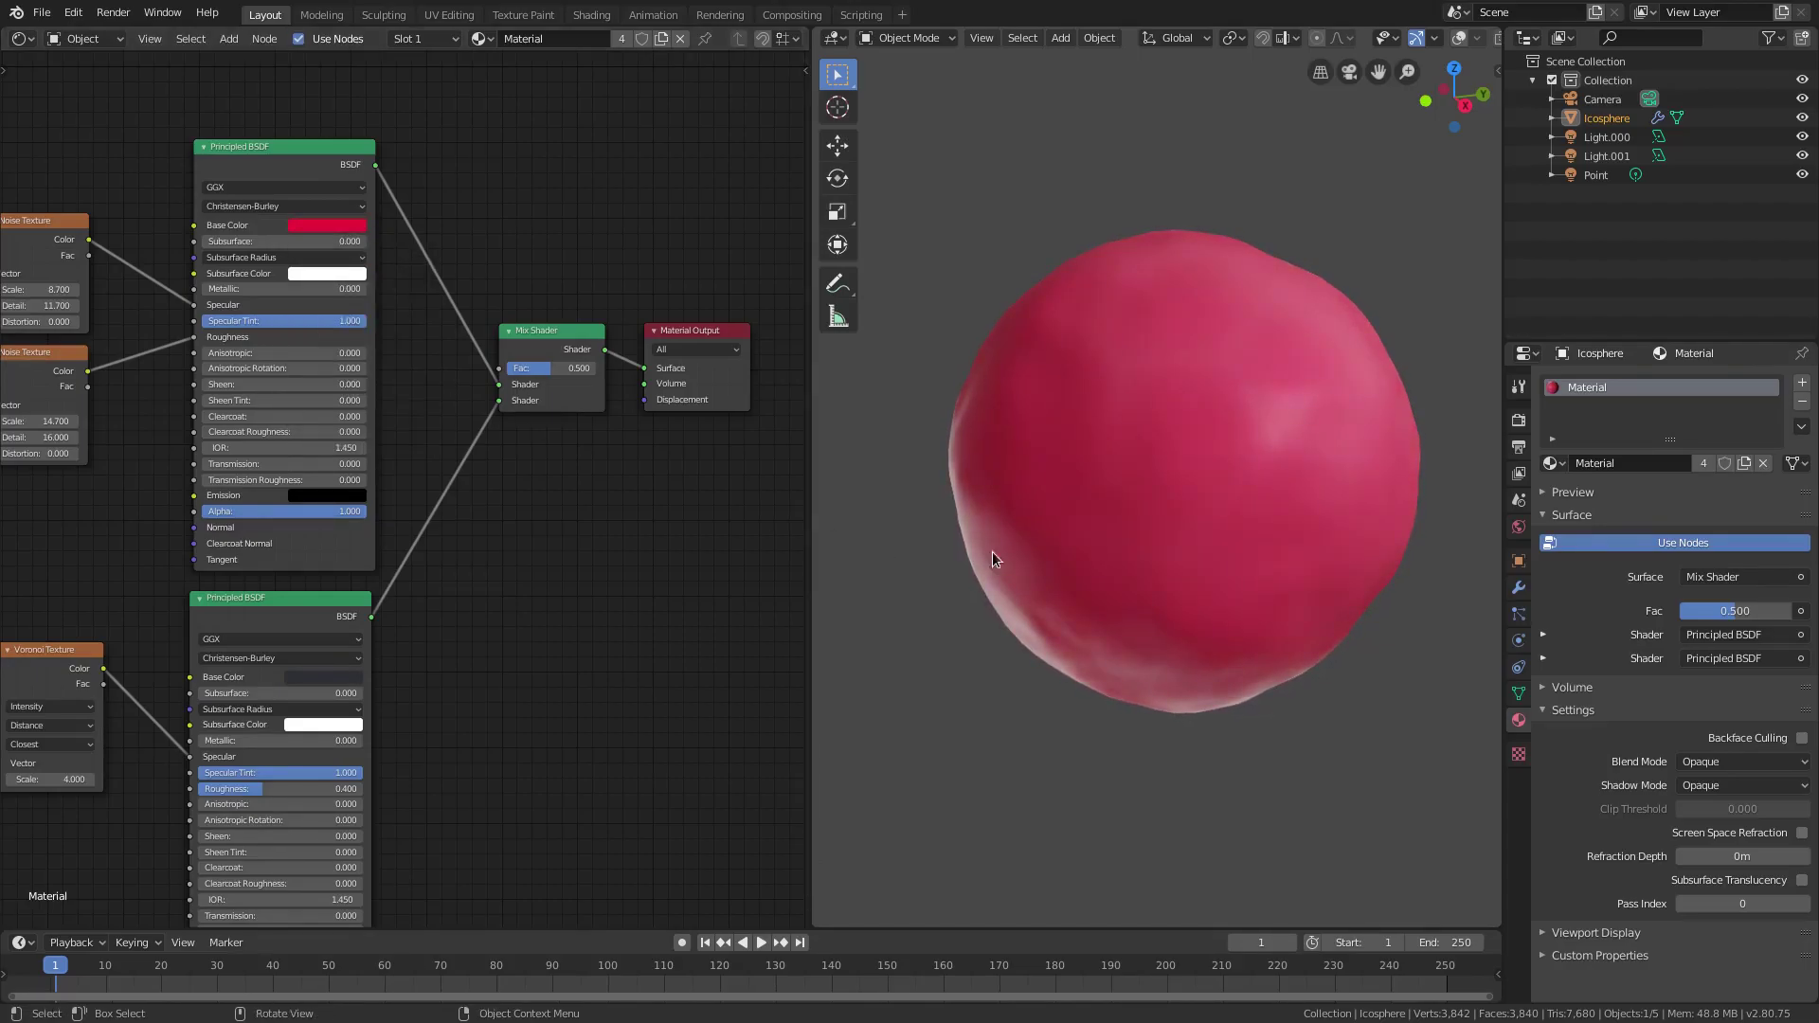
{"action": "mouse_move", "coordinate": [1334, 780]}
{"action": "middle_mouse_down"}
{"action": "mouse_move", "coordinate": [1235, 769]}
{"action": "mouse_move", "coordinate": [1319, 768]}
{"action": "middle_mouse_up"}
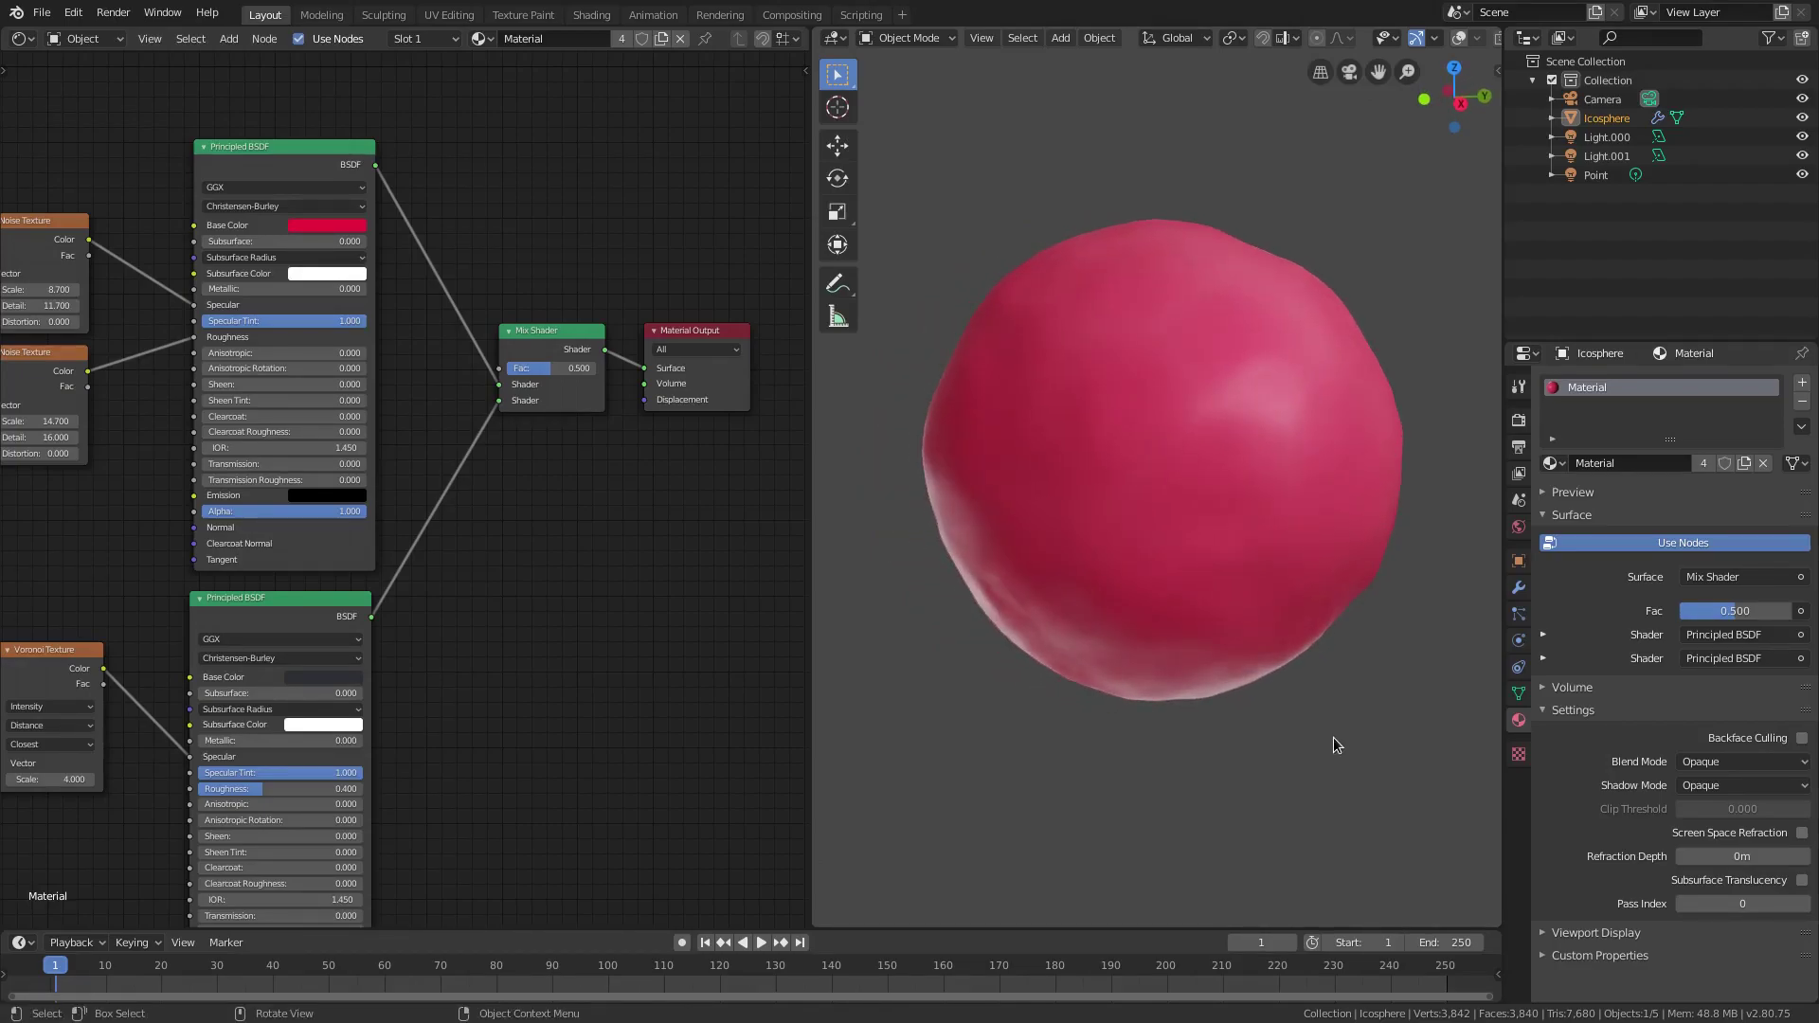
{"action": "scroll", "coordinate": [1332, 737], "scroll_direction": "down", "scroll_amount": 2}
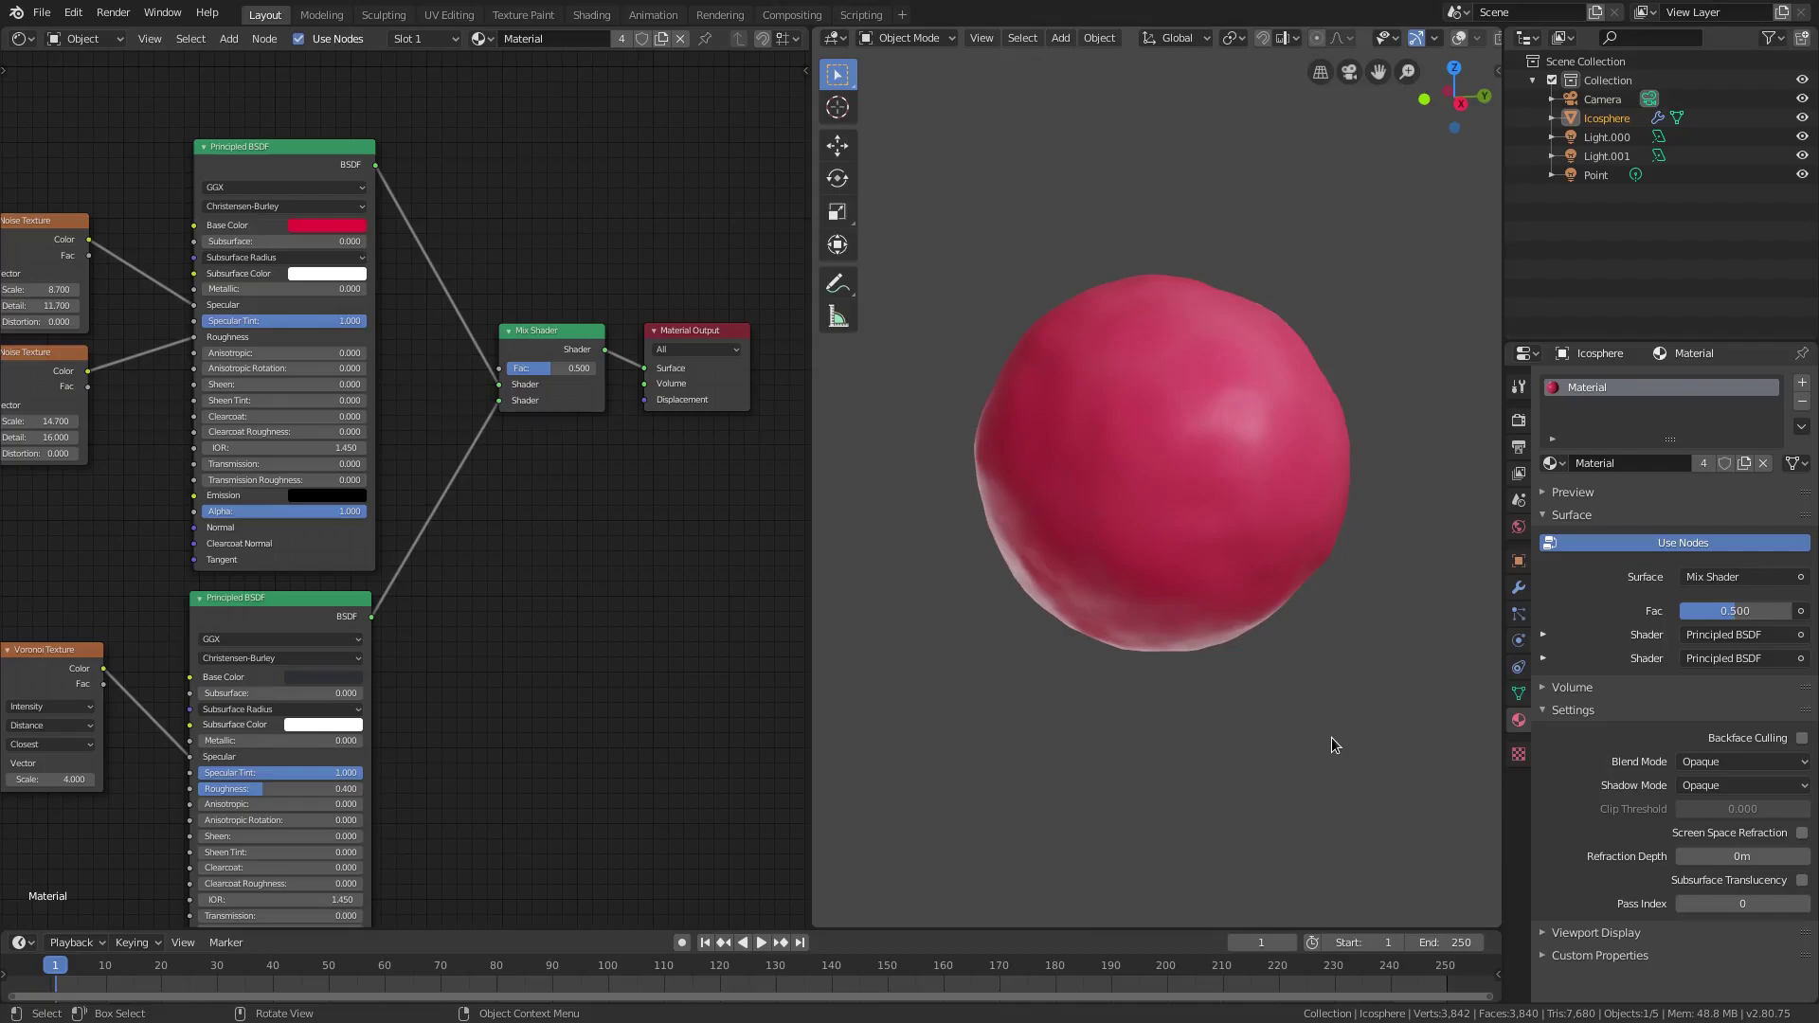
{"action": "middle_click_drag", "start_coordinate": [1332, 720], "coordinate": [1123, 611]}
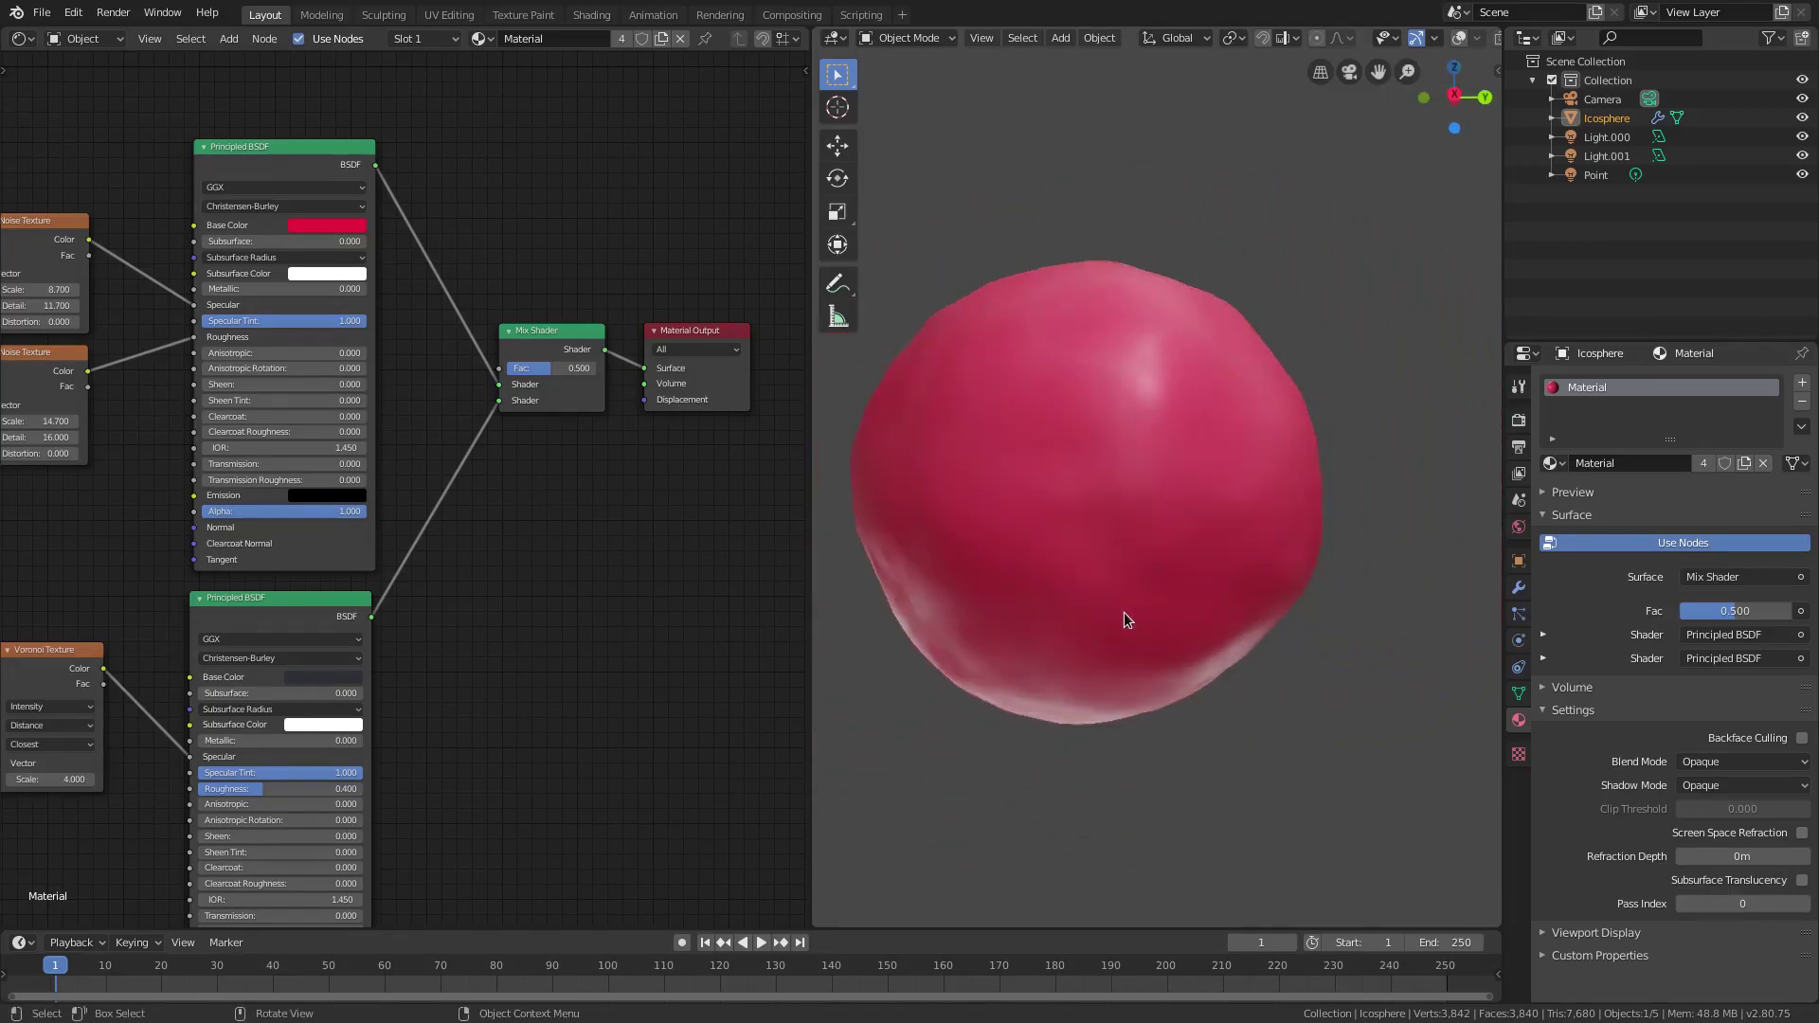
Step: Set the upper Principled BSDF's Base Color to red with hue 1.000 and saturation 0.917, and inspect the icosphere
{"action": "left_click", "coordinate": [337, 226]}
{"action": "left_click_drag", "start_coordinate": [353, 346], "coordinate": [351, 348]}
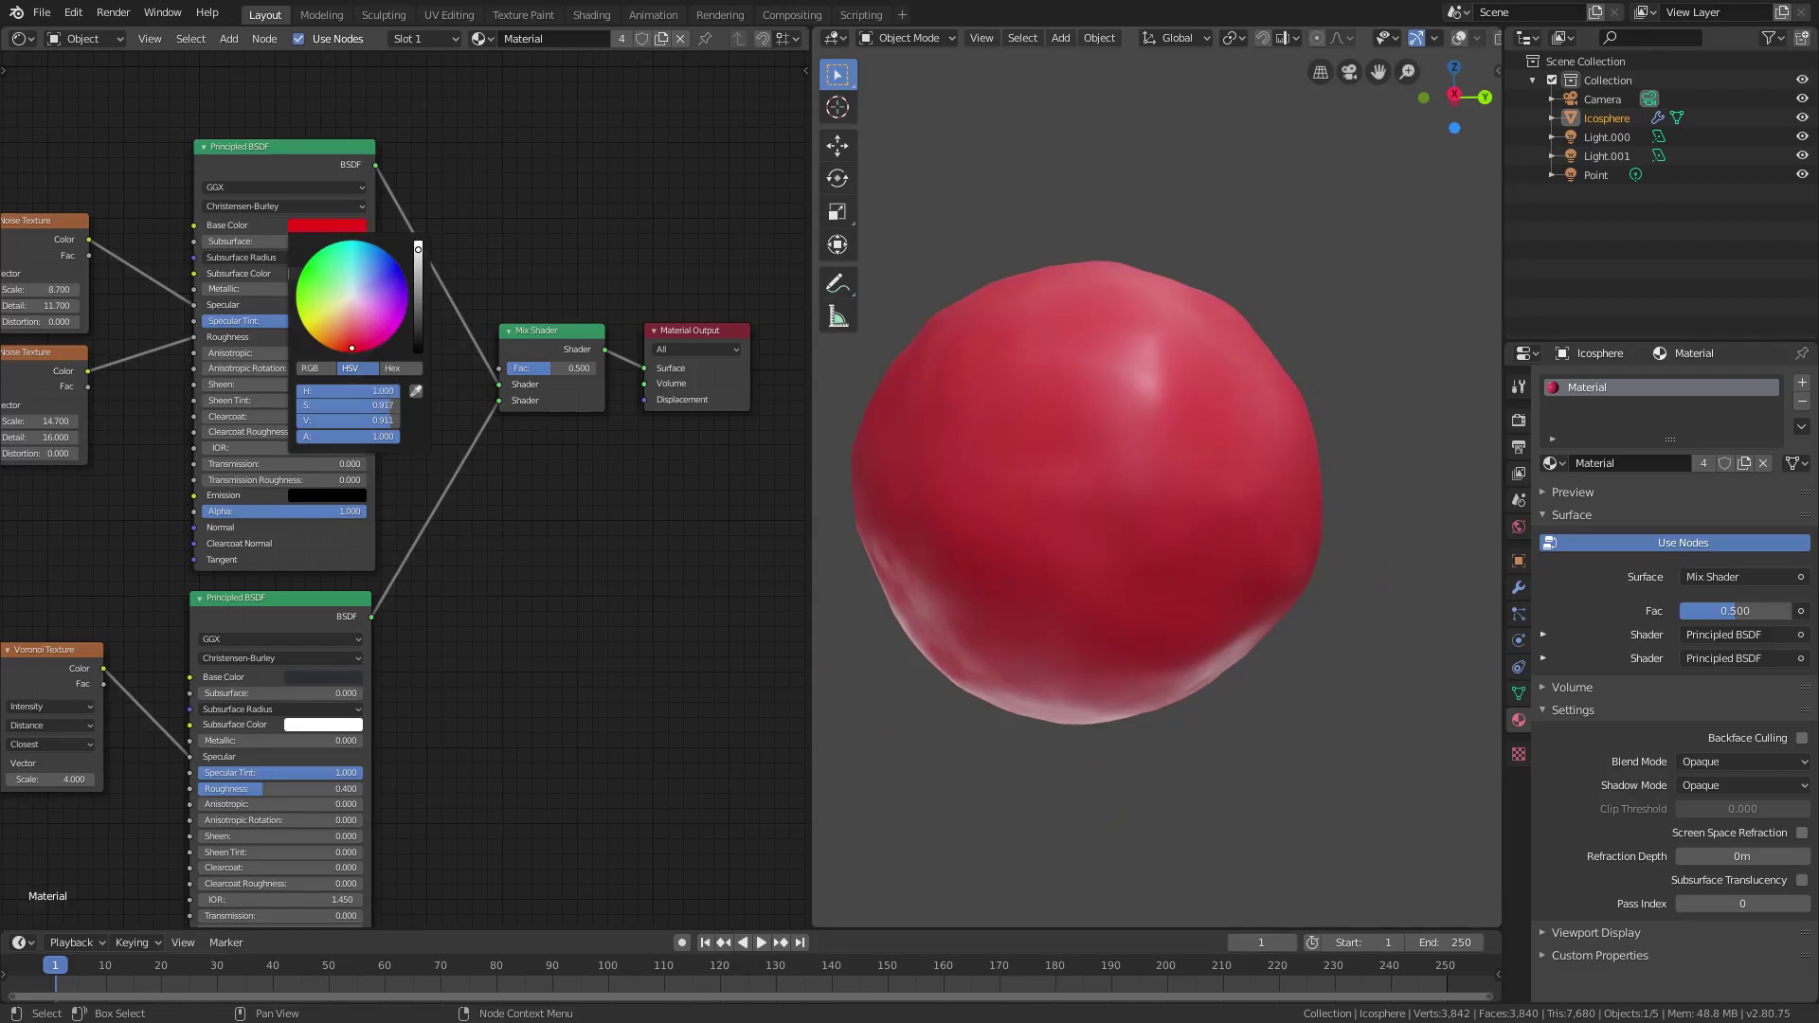
{"action": "middle_click_drag", "start_coordinate": [919, 604], "coordinate": [1248, 867]}
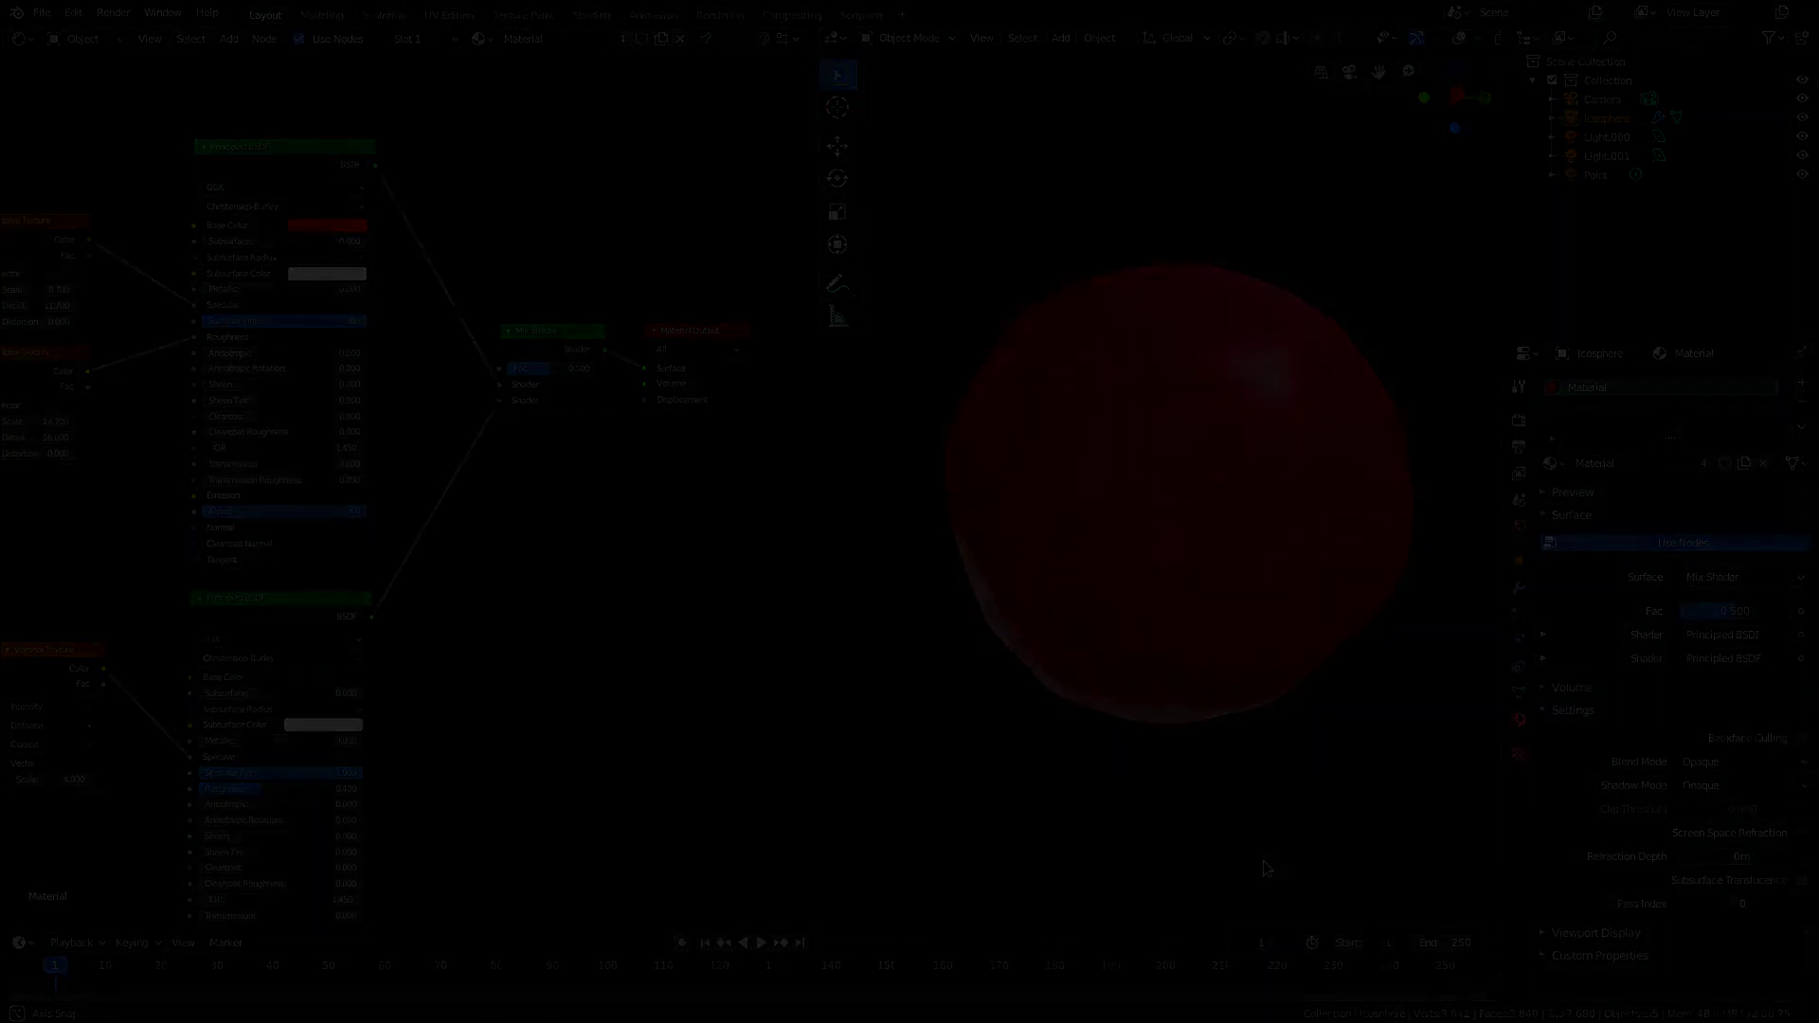